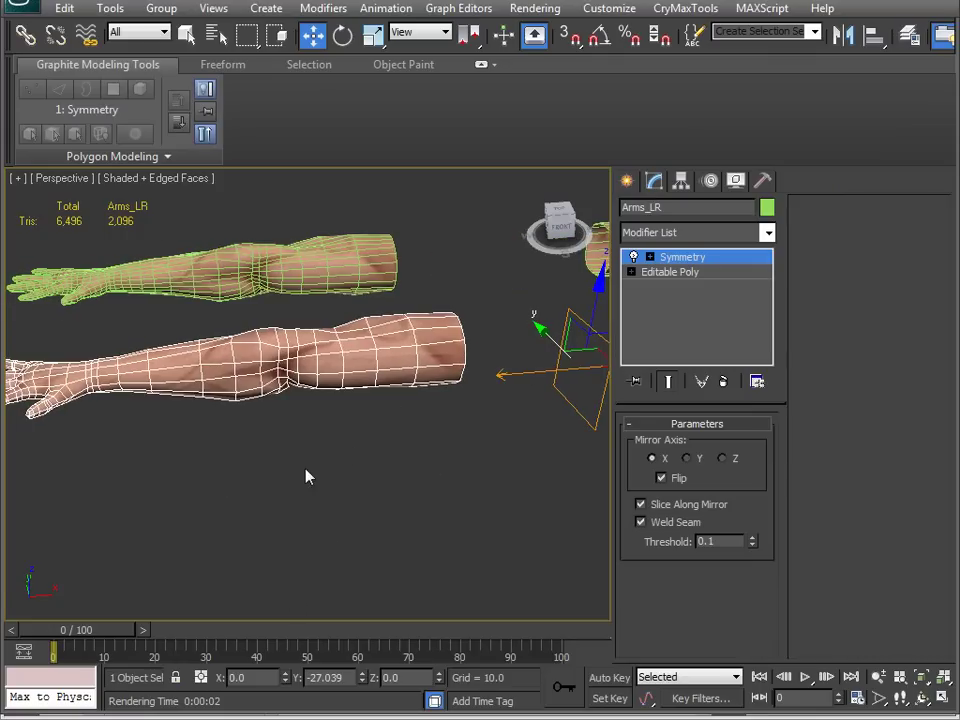
Step: Examine the low-resolution arms mesh and its mirrored half from several angles
alt+middle_drag(307, 477, 285, 514)
scroll(300, 515, up, 4)
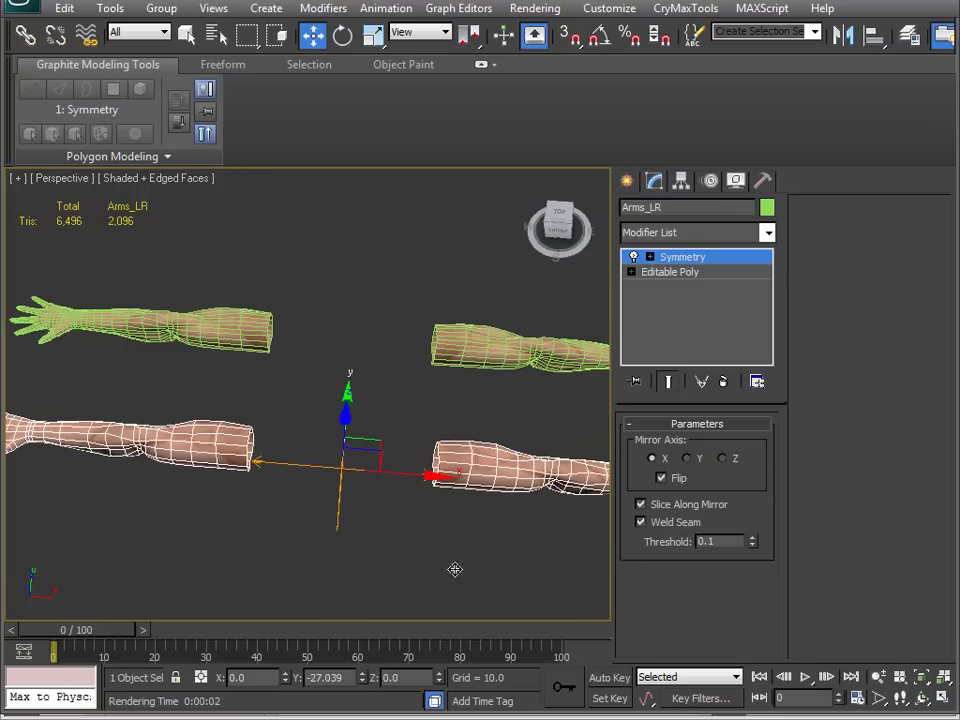
alt+middle_drag(354, 484, 542, 433)
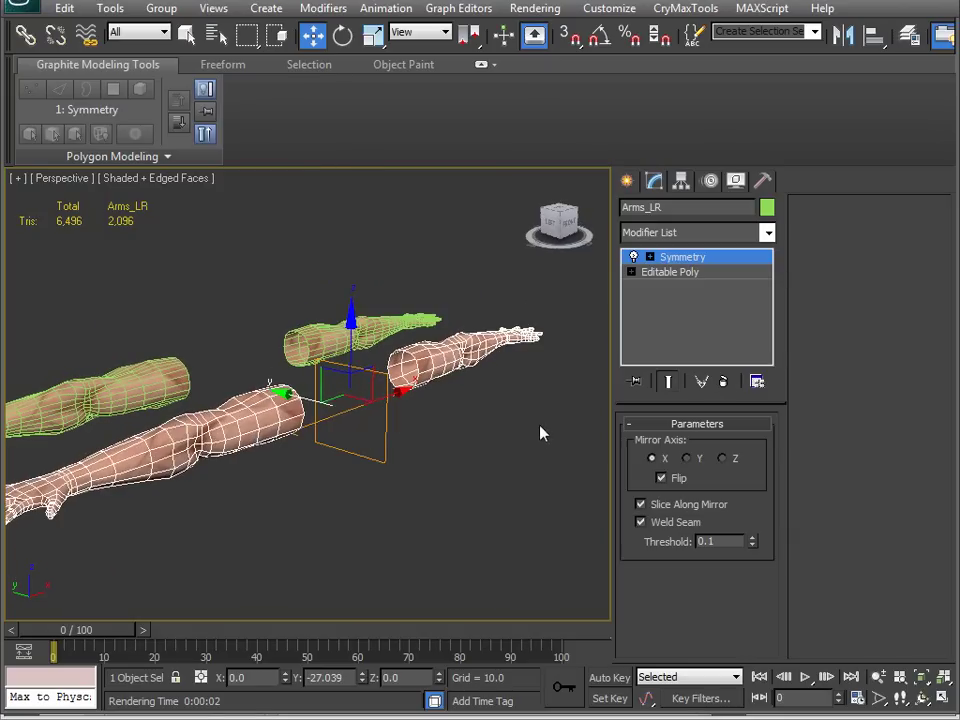
click(542, 433)
click(432, 352)
alt+middle_drag(432, 352, 376, 462)
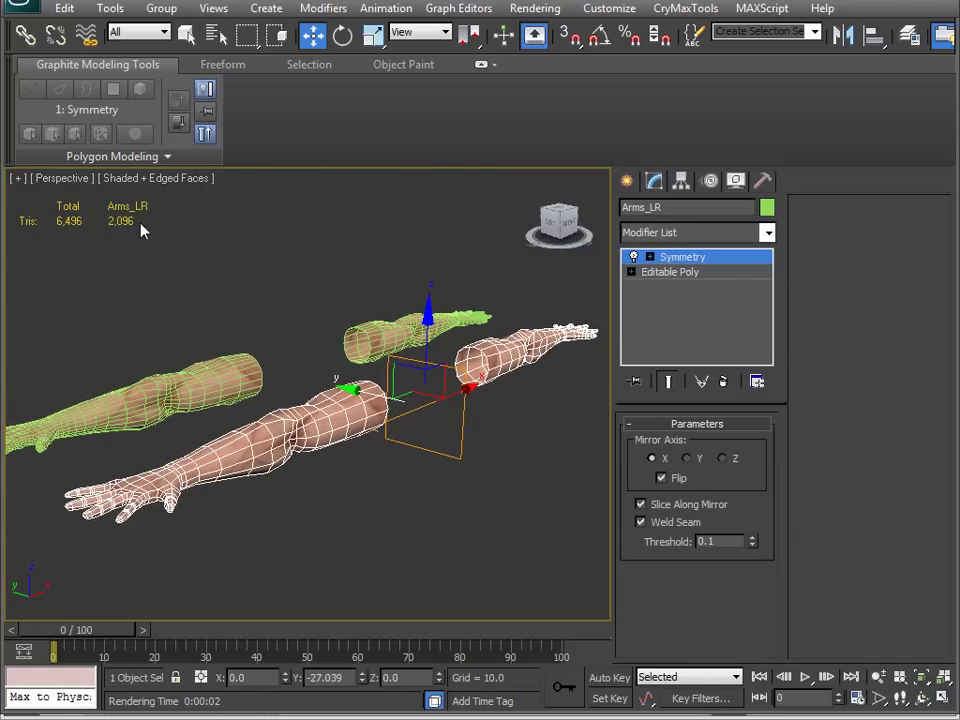
Step: Select the high-resolution arms mesh and compare its density with the low-resolution arms
middle_drag(225, 432, 273, 388)
click(282, 354)
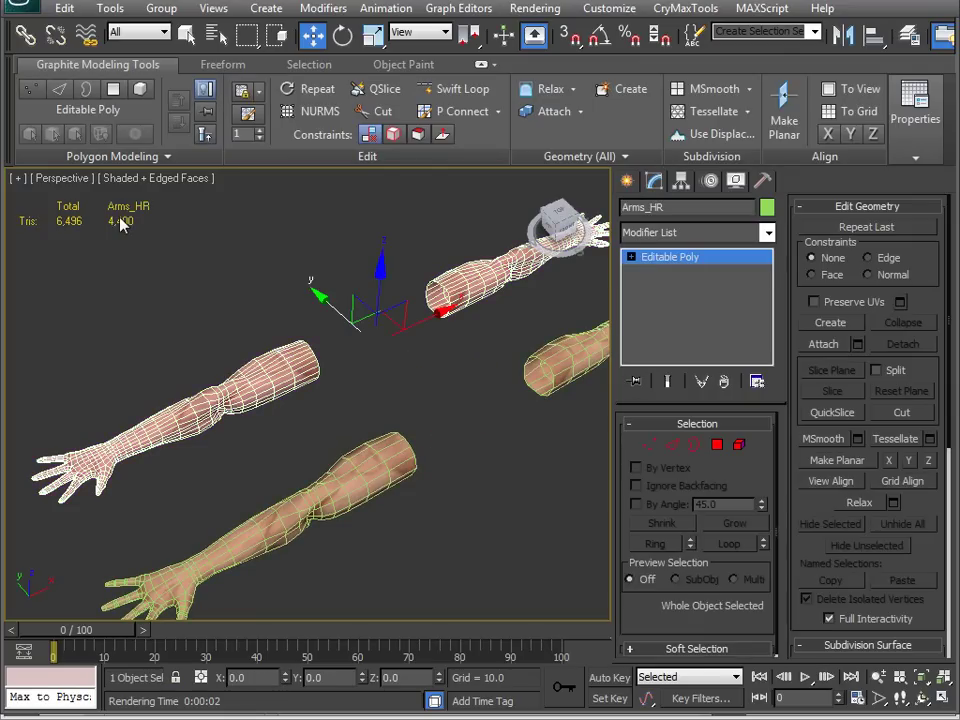
middle_drag(214, 420, 266, 479)
scroll(405, 384, up, 4)
scroll(403, 407, down, 4)
scroll(337, 470, up, 3)
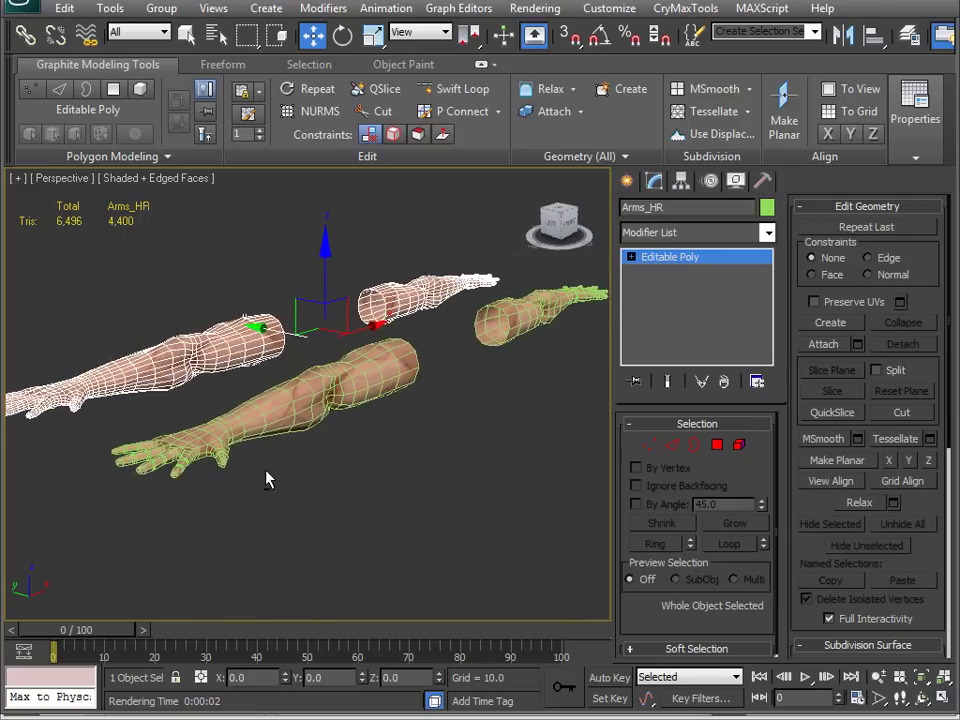
scroll(300, 472, up, 3)
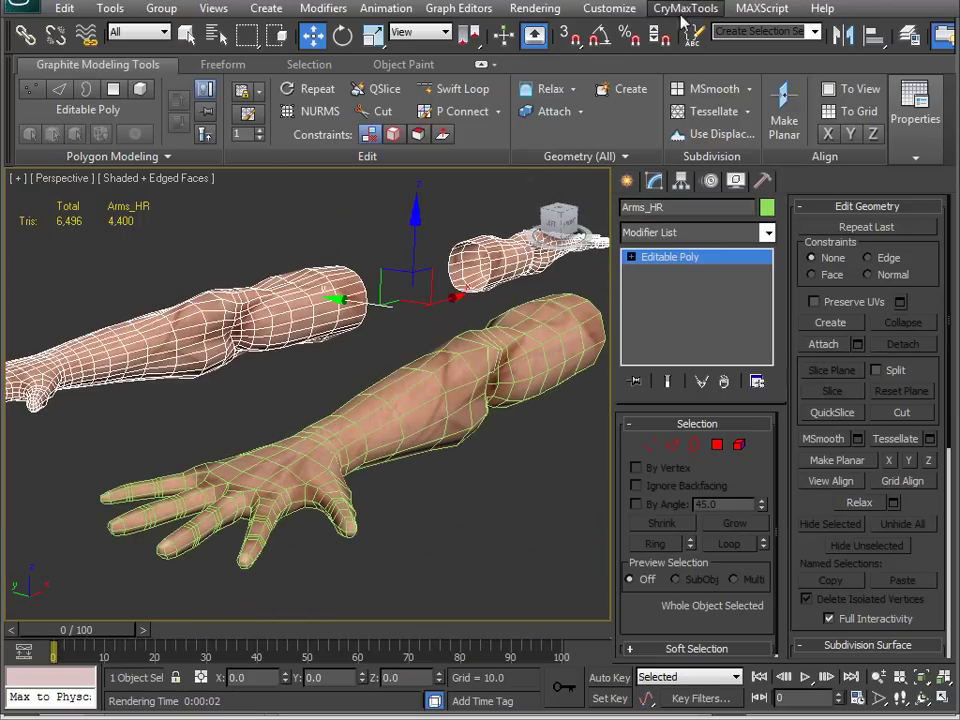
Step: Render the perspective view of both arm meshes, check the image and close the rendered frame
click(534, 9)
click(548, 31)
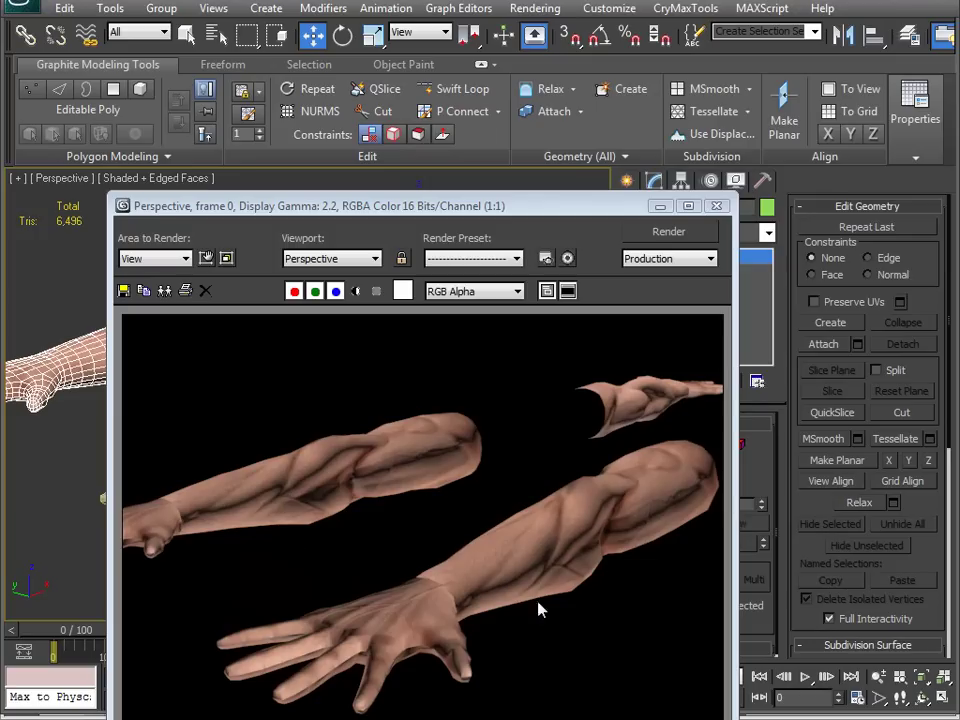
click(718, 205)
Step: Render a close-up of the high-resolution arm around the elbow and close the rendered frame
alt+middle_drag(429, 454, 497, 521)
scroll(390, 462, up, 5)
alt+middle_drag(390, 462, 306, 285)
click(543, 12)
click(548, 31)
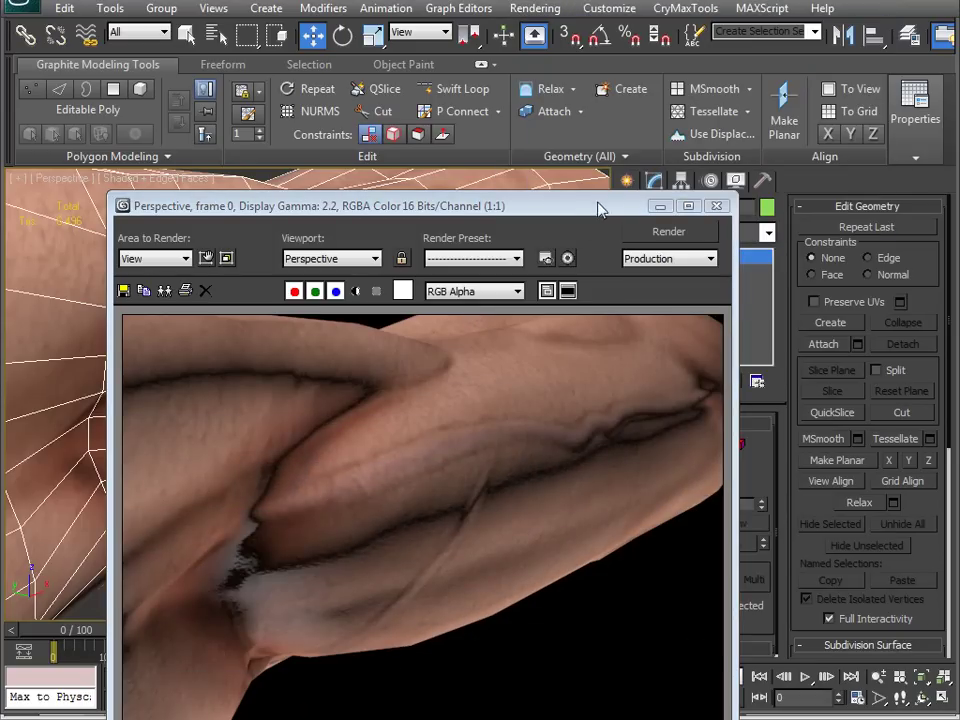
click(716, 206)
Step: Open the arm material's diffuse map, Arm_DIFF.tga, and display its image
scroll(366, 452, down, 3)
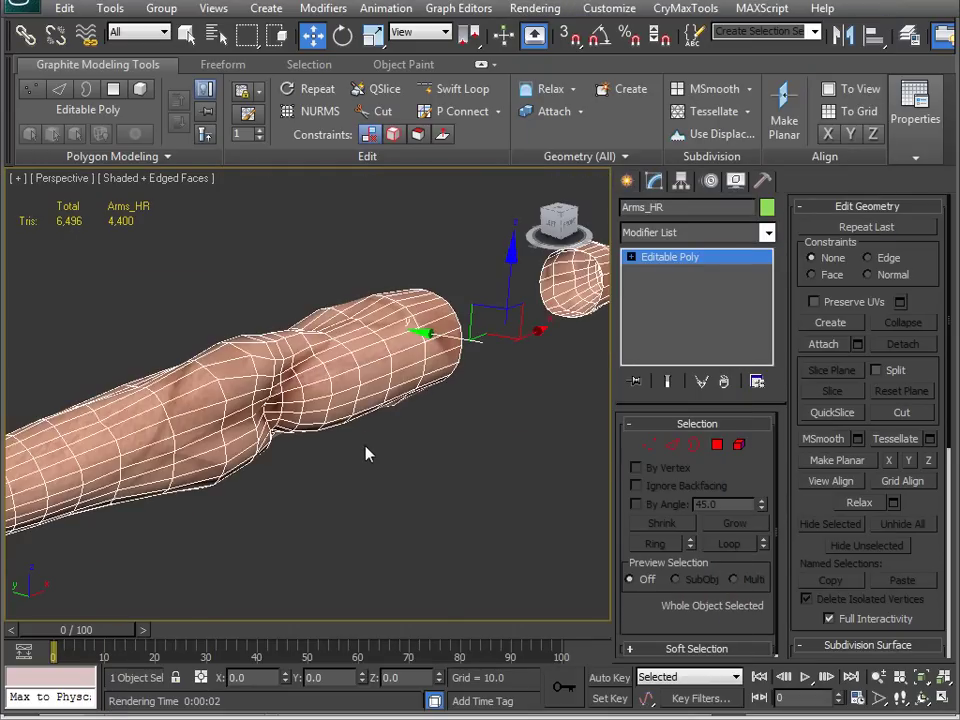
scroll(366, 455, down, 2)
middle_drag(364, 463, 302, 407)
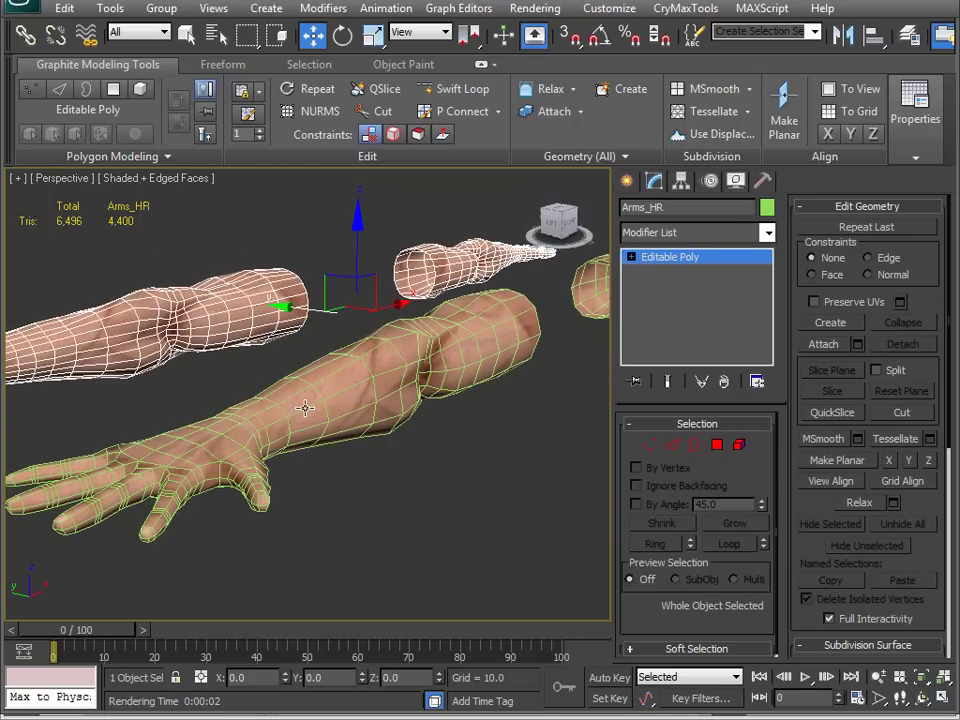
key(m)
drag(880, 91, 398, 0)
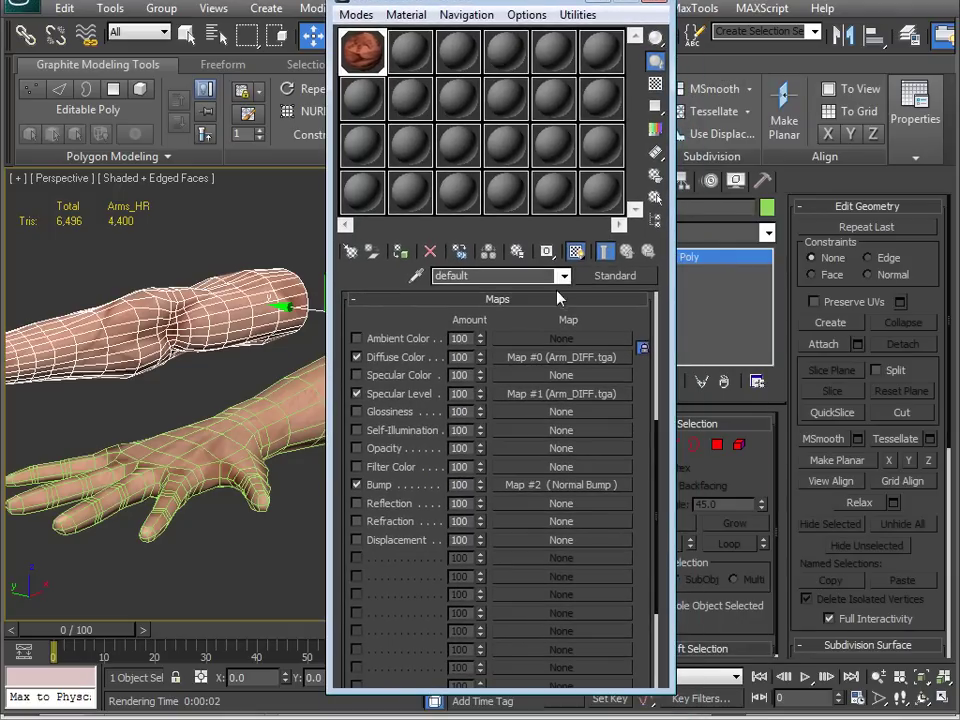
click(582, 363)
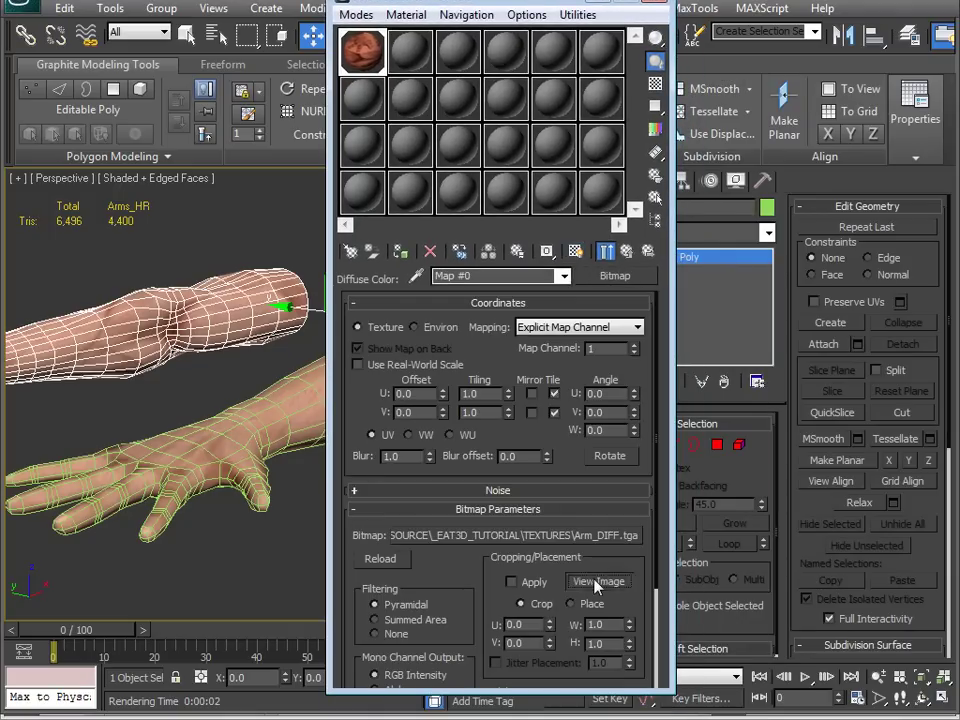
click(596, 583)
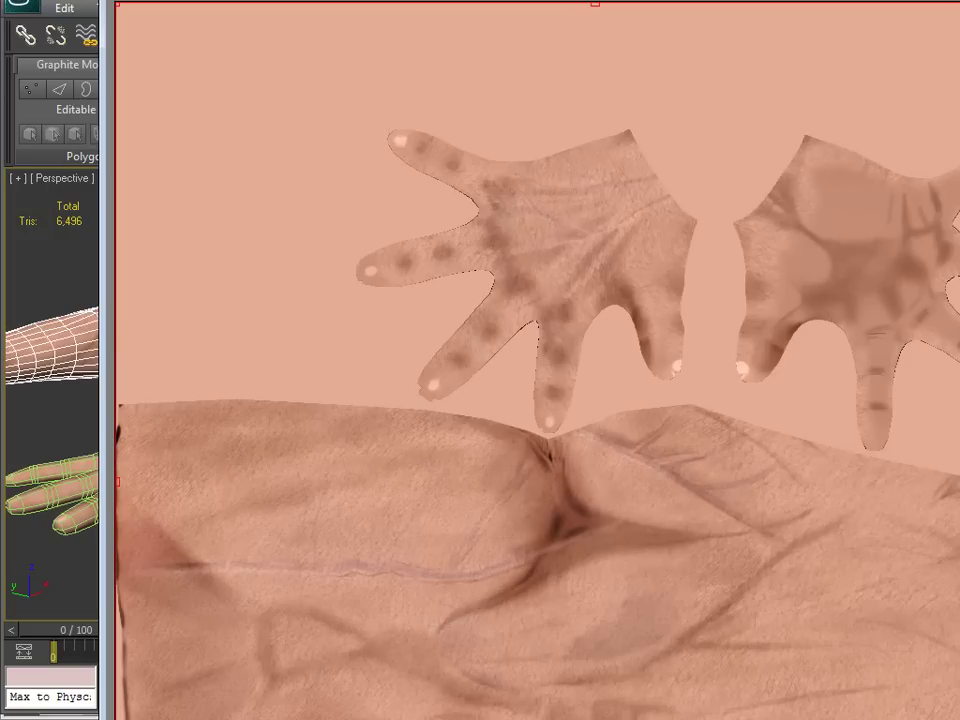
Step: Examine the hand and arm areas of the diffuse texture, closing the image and the Material Editor when done
drag(959, 2, 888, 428)
drag(731, 443, 672, 20)
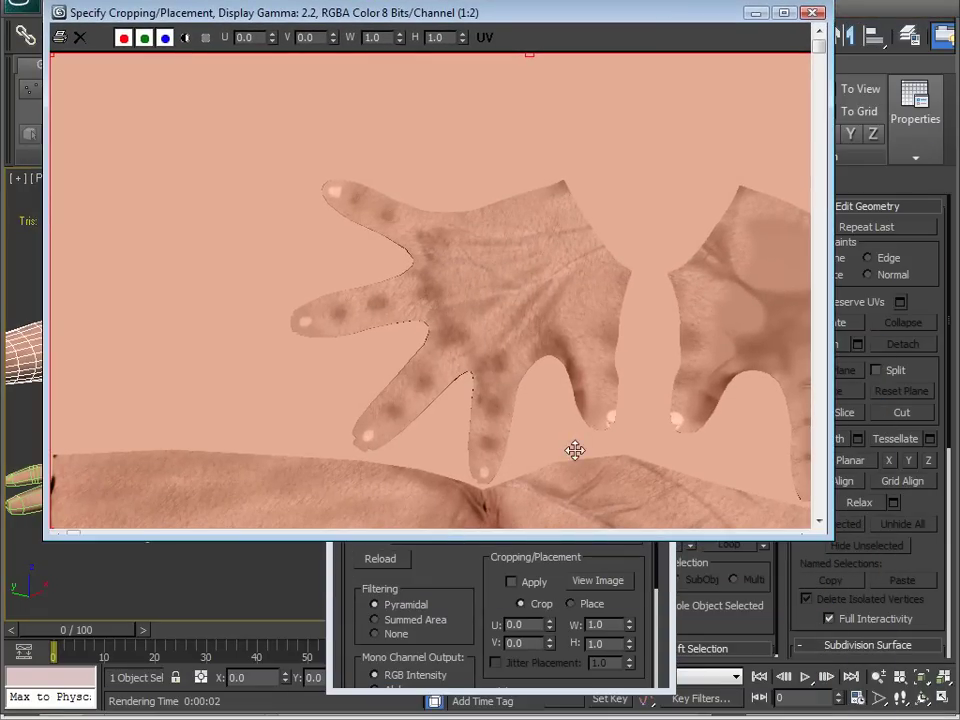
middle_drag(431, 273, 393, 142)
middle_drag(519, 418, 625, 163)
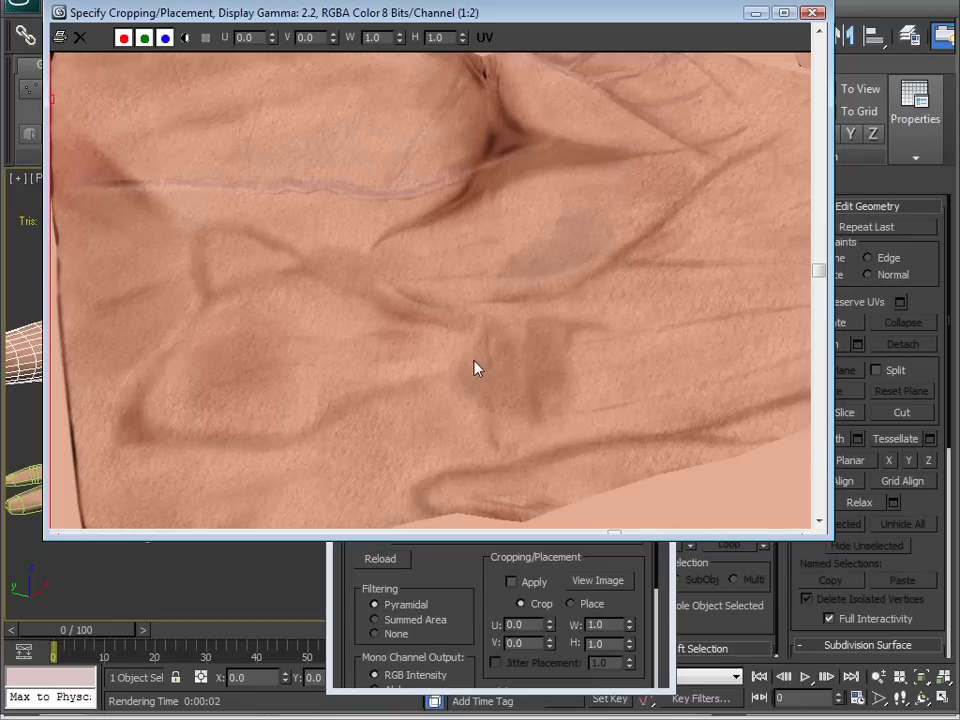
middle_drag(476, 366, 520, 212)
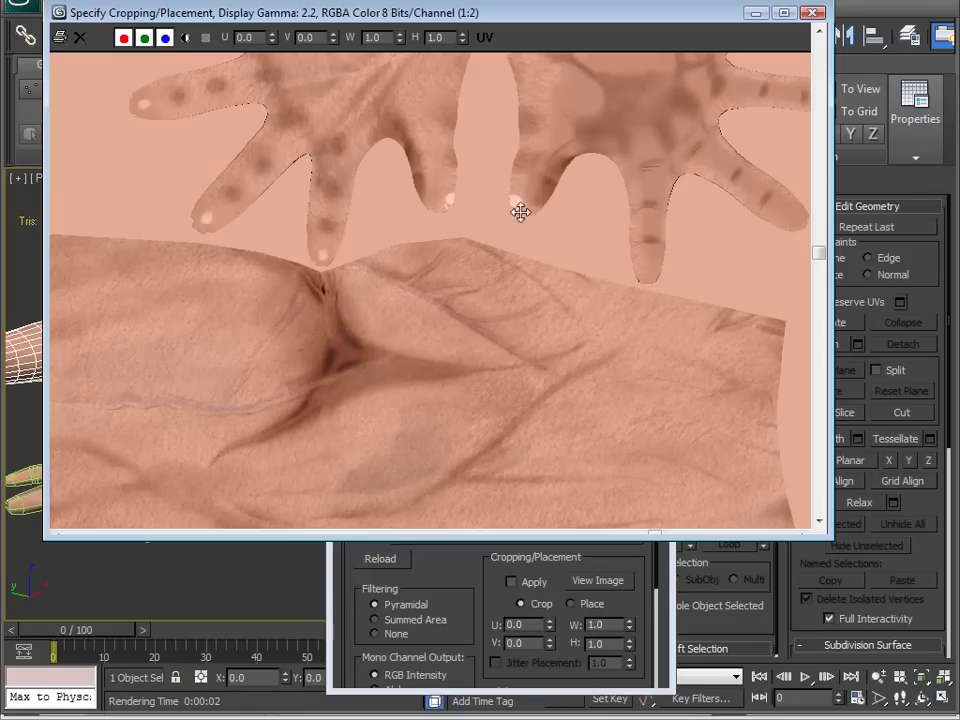
click(814, 12)
drag(498, 5, 676, 0)
alt+middle_drag(315, 347, 332, 409)
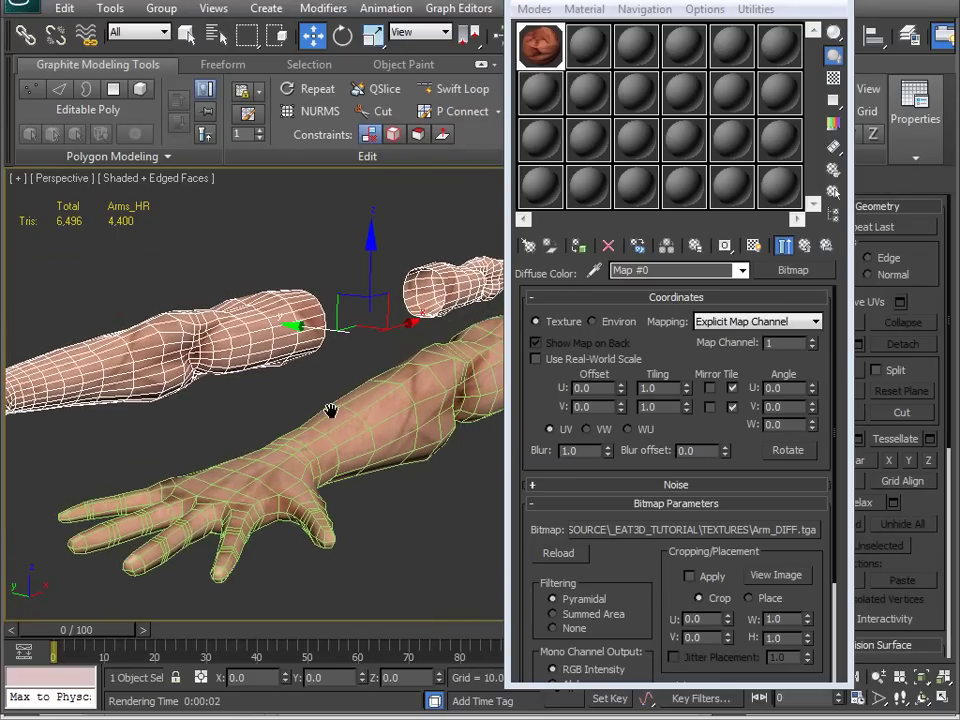
key(m)
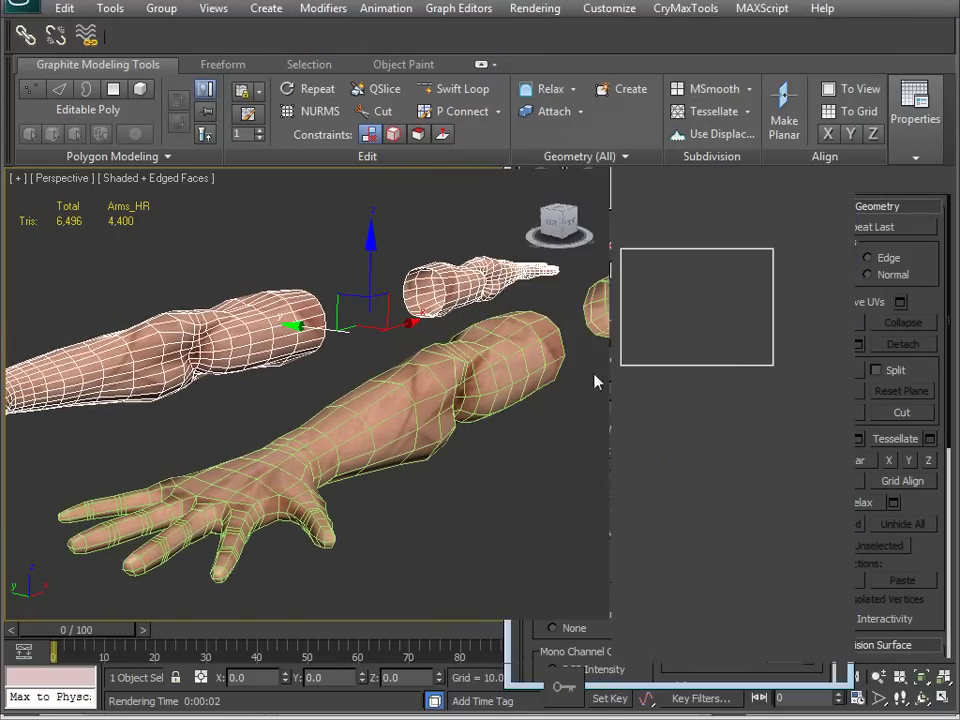
Step: Check the naming of the arm meshes in the scene's object list and leave it without applying a selection
alt+middle_drag(594, 374, 296, 432)
right_click(401, 417)
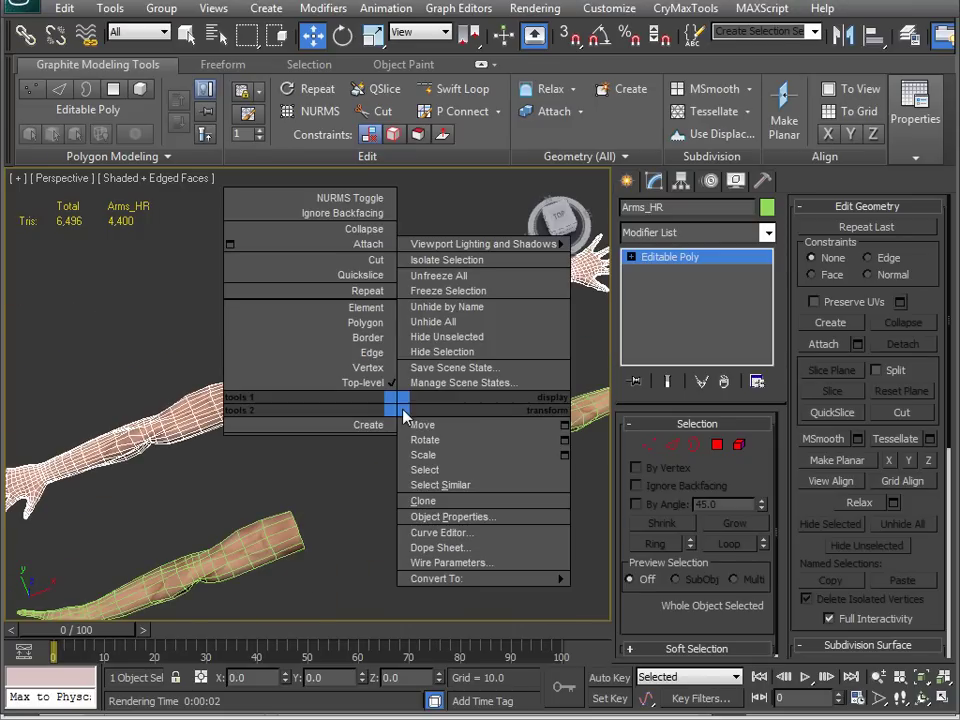
click(320, 478)
key(h)
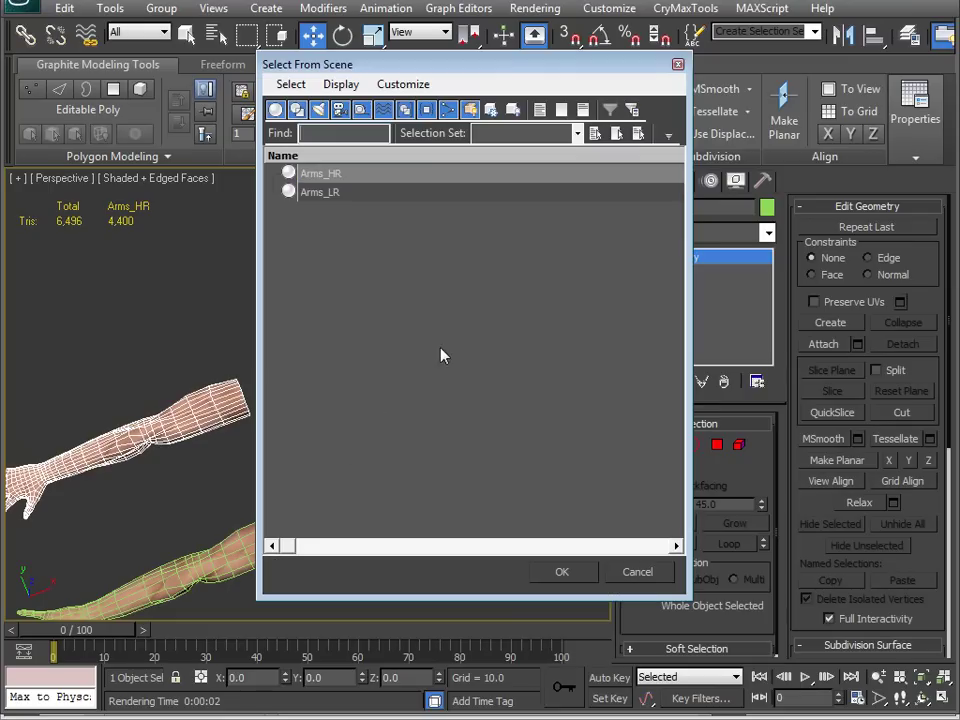
drag(483, 67, 393, 78)
click(245, 186)
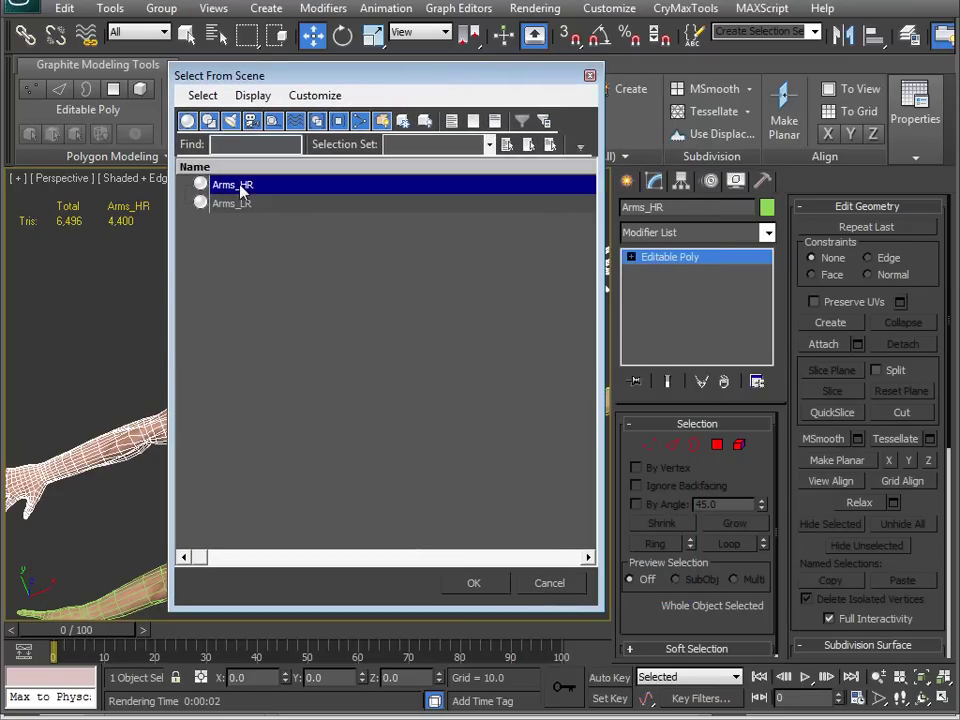
click(228, 205)
click(232, 186)
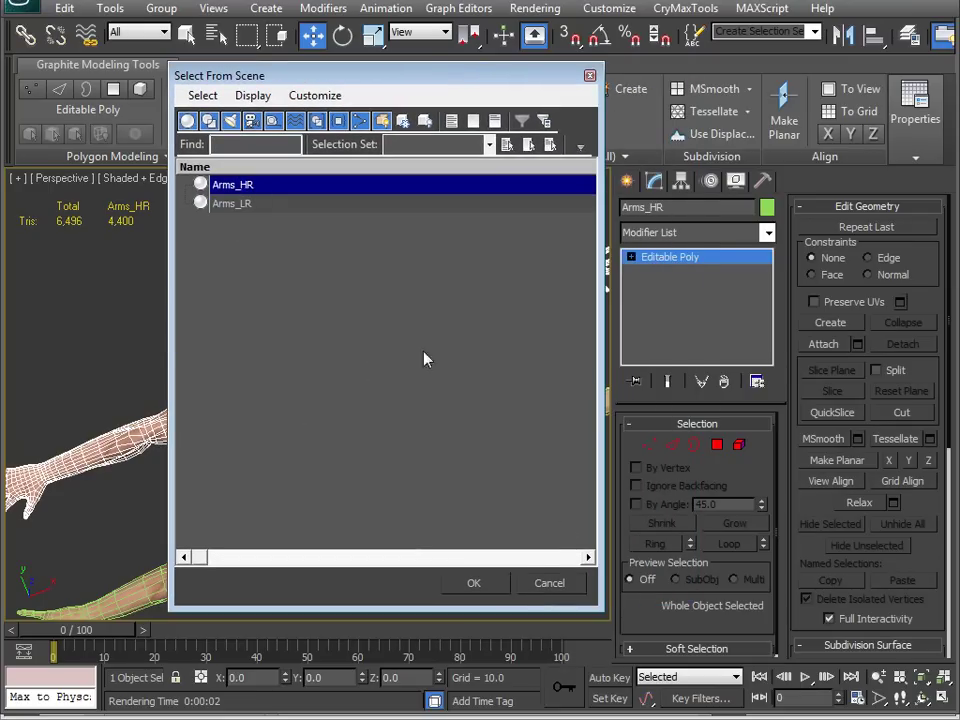
click(553, 583)
Step: Check which objects the 0 (default) layer holds and close the layer manager
right_click(410, 401)
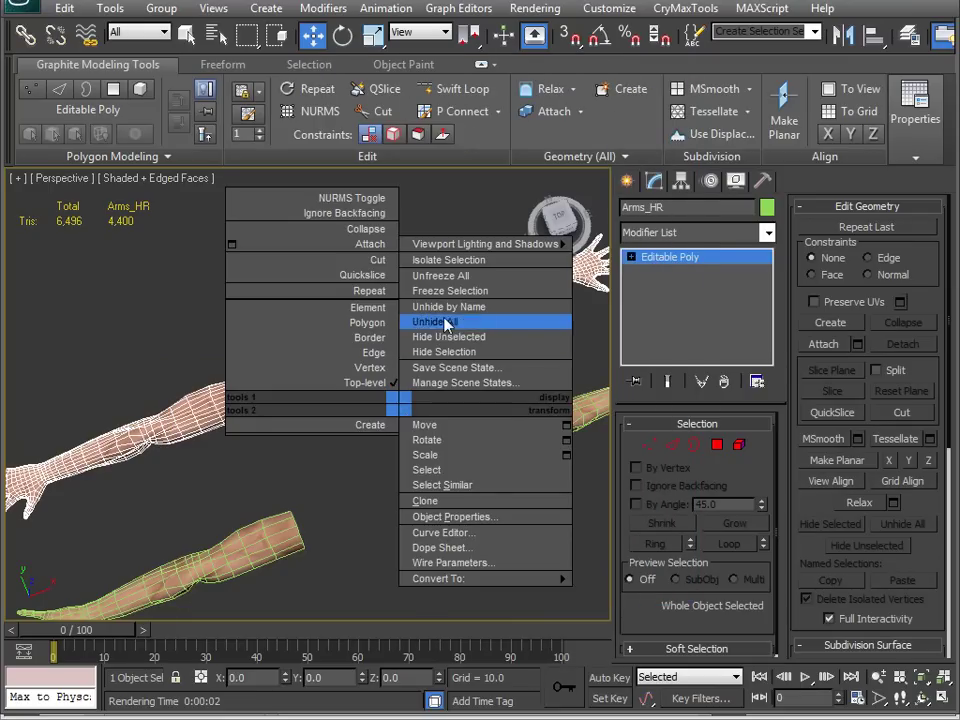
click(390, 321)
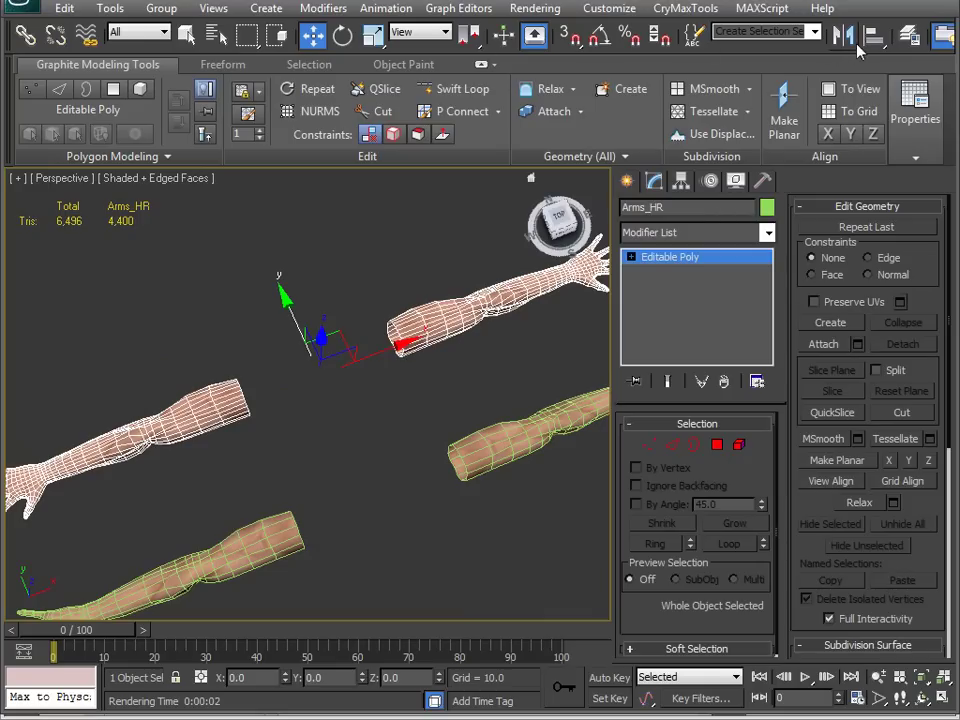
click(908, 34)
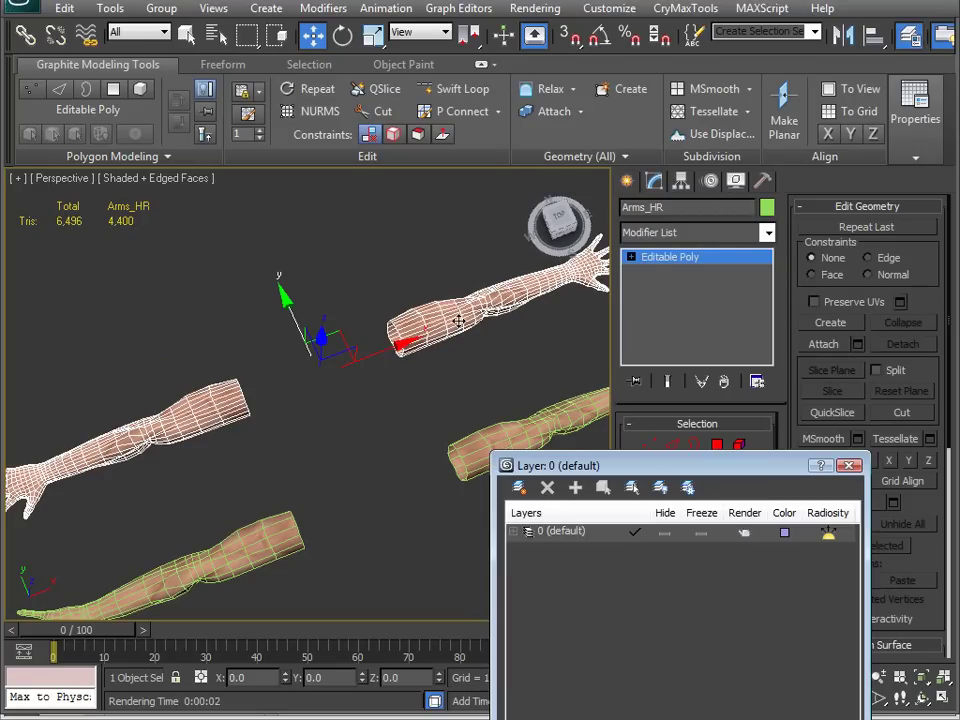
click(516, 534)
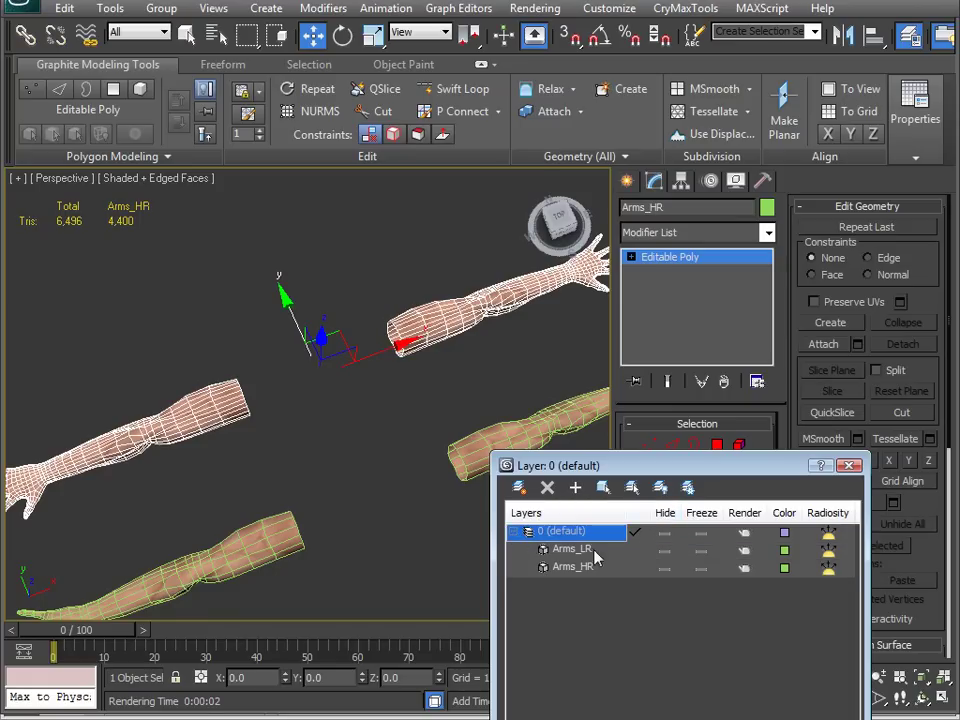
click(518, 536)
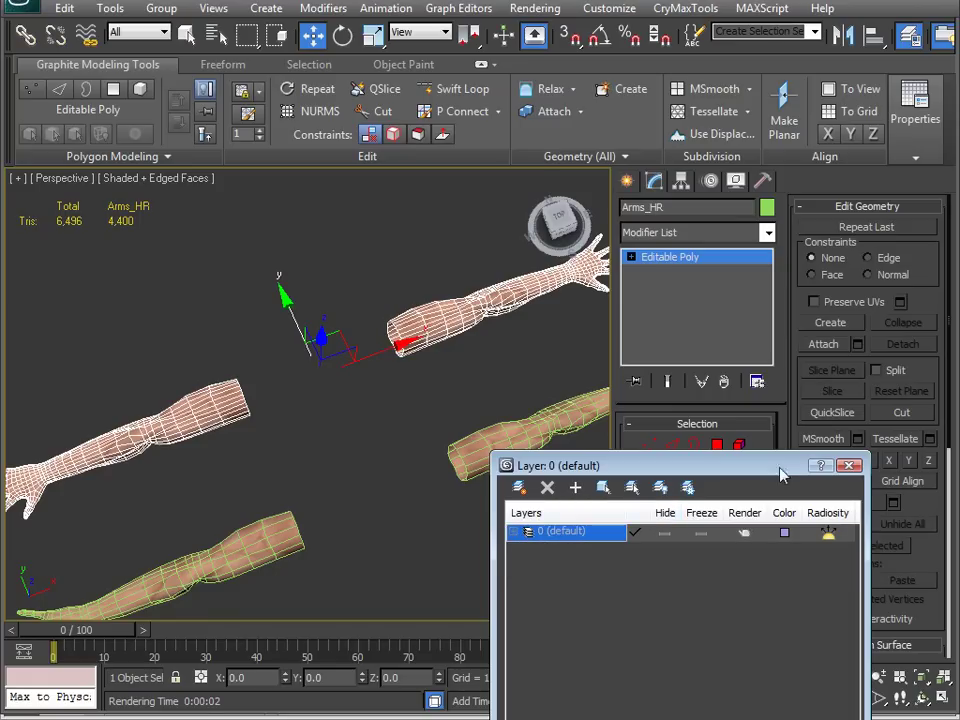
click(848, 465)
Step: Compare the low-resolution and high-resolution arms from several angles, selecting each mesh in turn
alt+middle_drag(420, 420, 465, 349)
scroll(255, 307, up, 3)
alt+middle_drag(255, 307, 409, 368)
scroll(395, 381, down, 3)
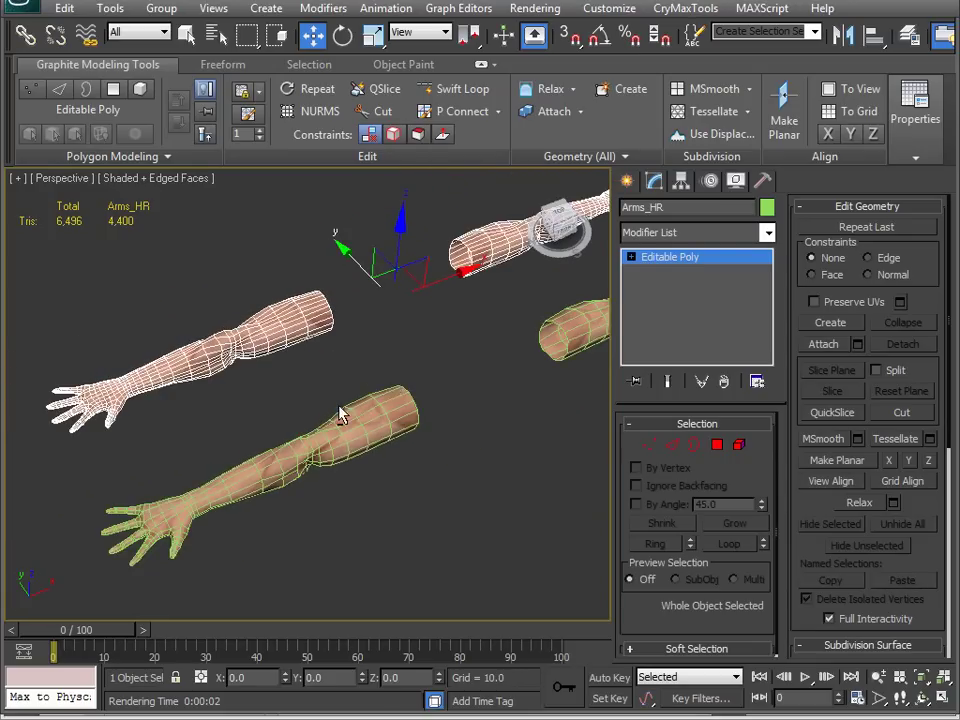
mouse_move(343, 414)
alt+middle_down()
mouse_move(400, 360)
mouse_move(355, 425)
alt+middle_up()
scroll(373, 444, up, 5)
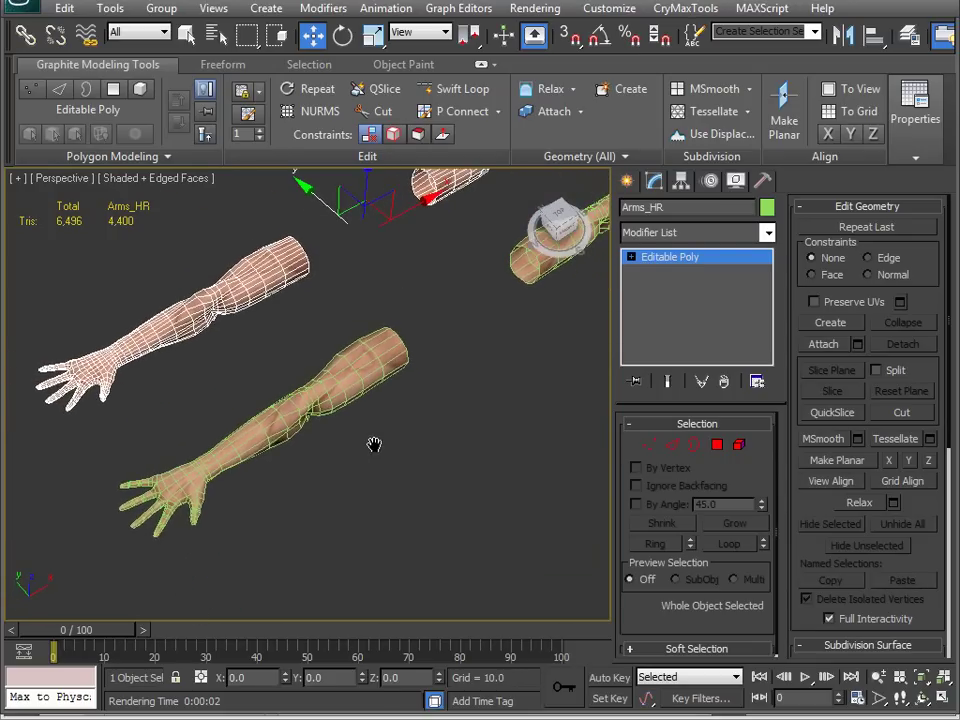
click(390, 345)
alt+middle_drag(333, 527, 306, 420)
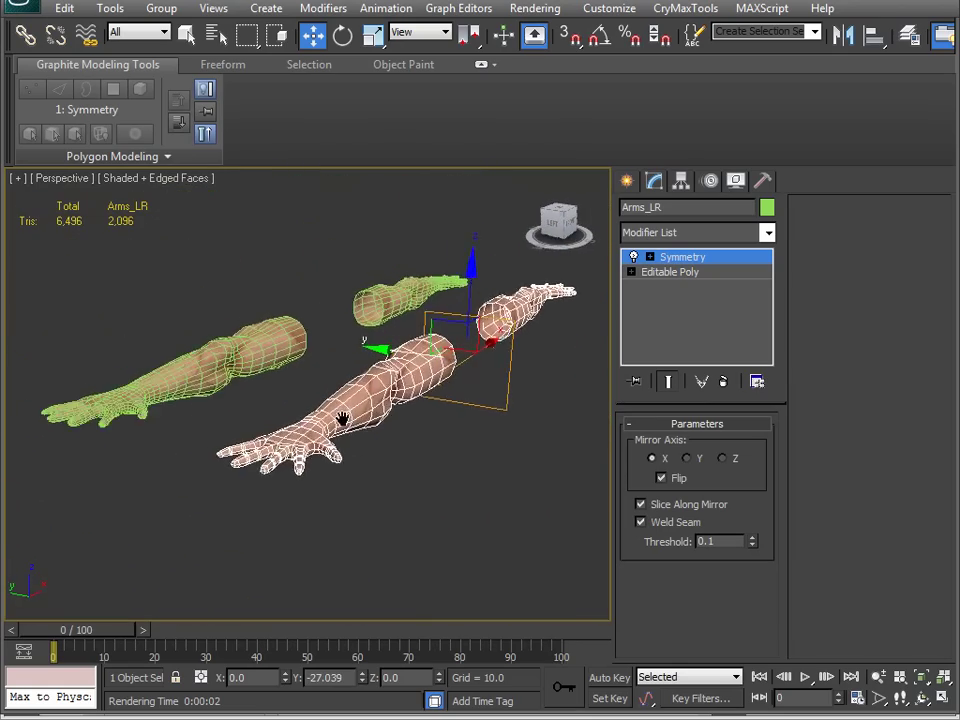
alt+middle_drag(343, 419, 372, 505)
click(272, 366)
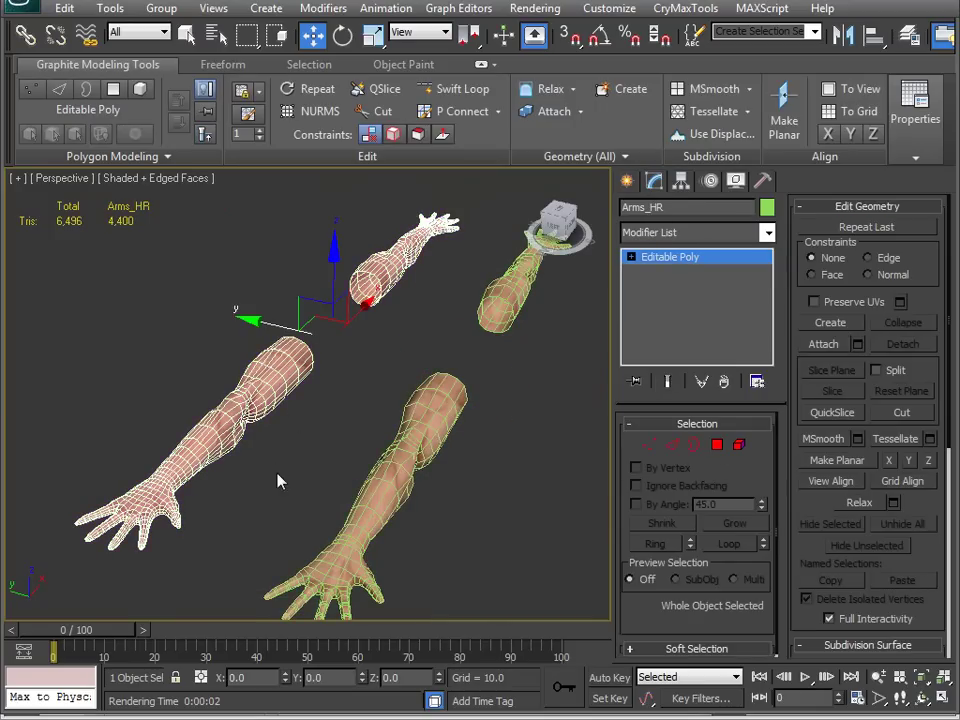
alt+middle_drag(278, 481, 335, 400)
click(382, 373)
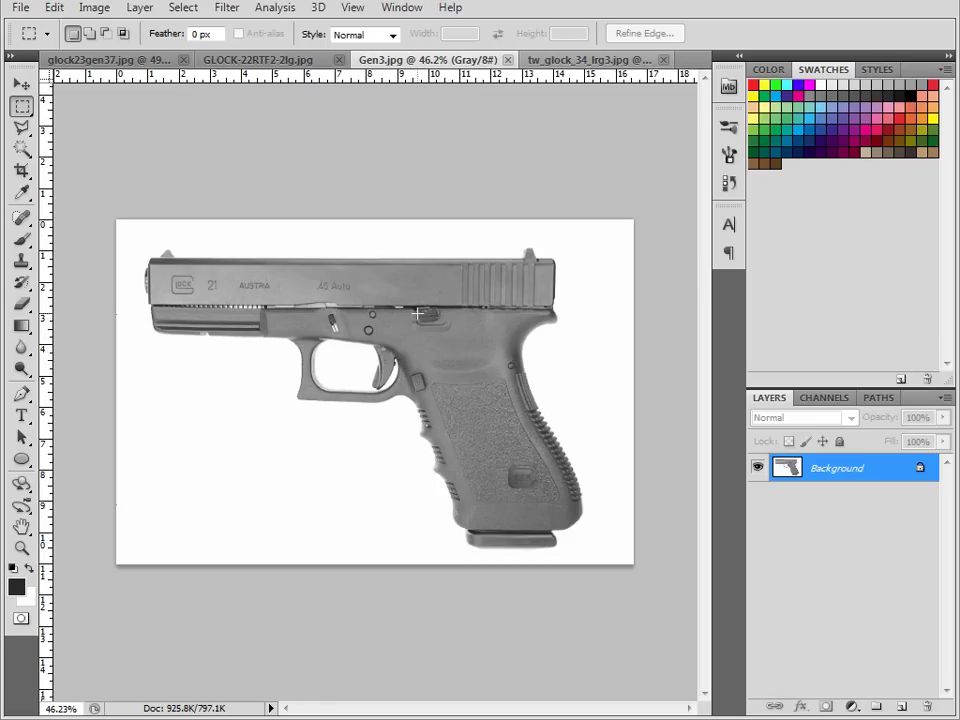
Step: In Photoshop, mark the pins above the trigger guard with rectangular selections to inspect them on the Gen3.jpg pistol reference
drag(318, 307, 361, 350)
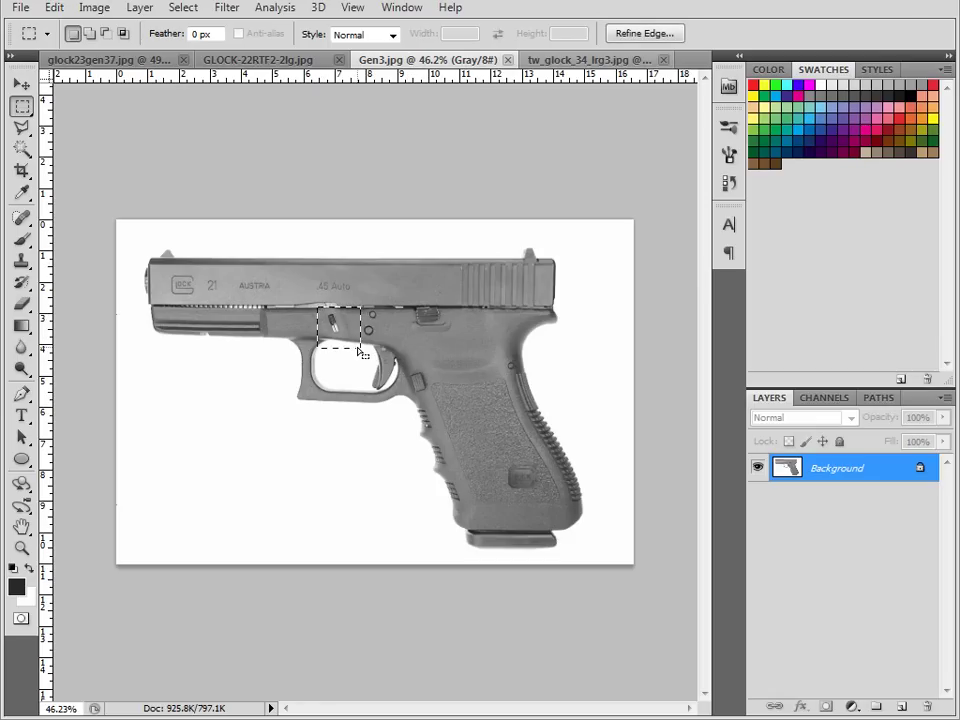
key(ctrl+plus)
key(ctrl+plus)
key(ctrl+plus)
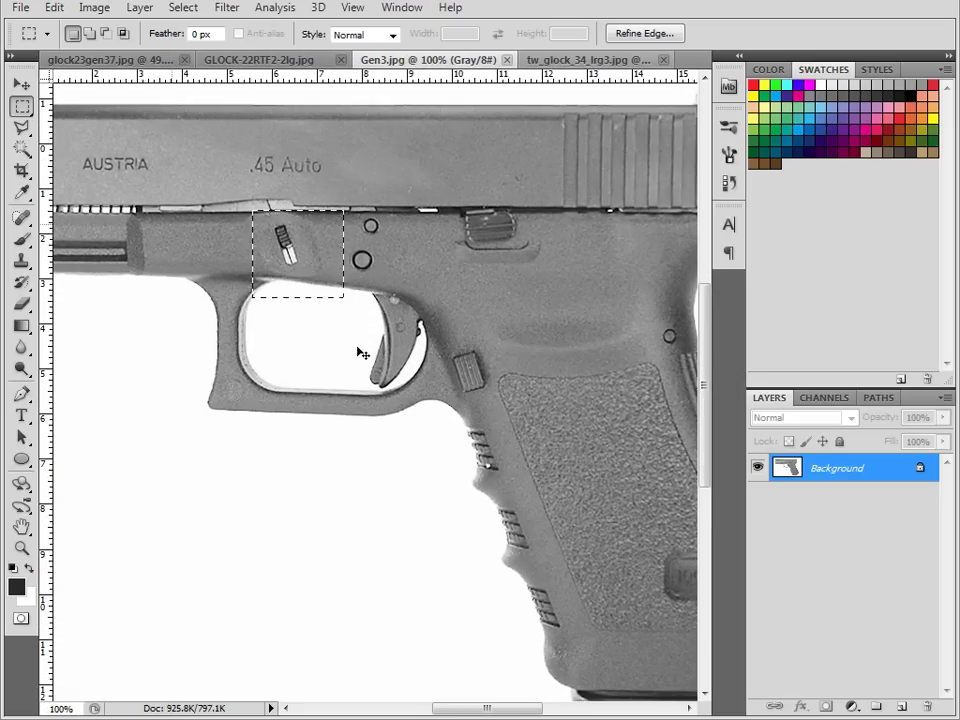
key(ctrl+d)
drag(355, 236, 378, 278)
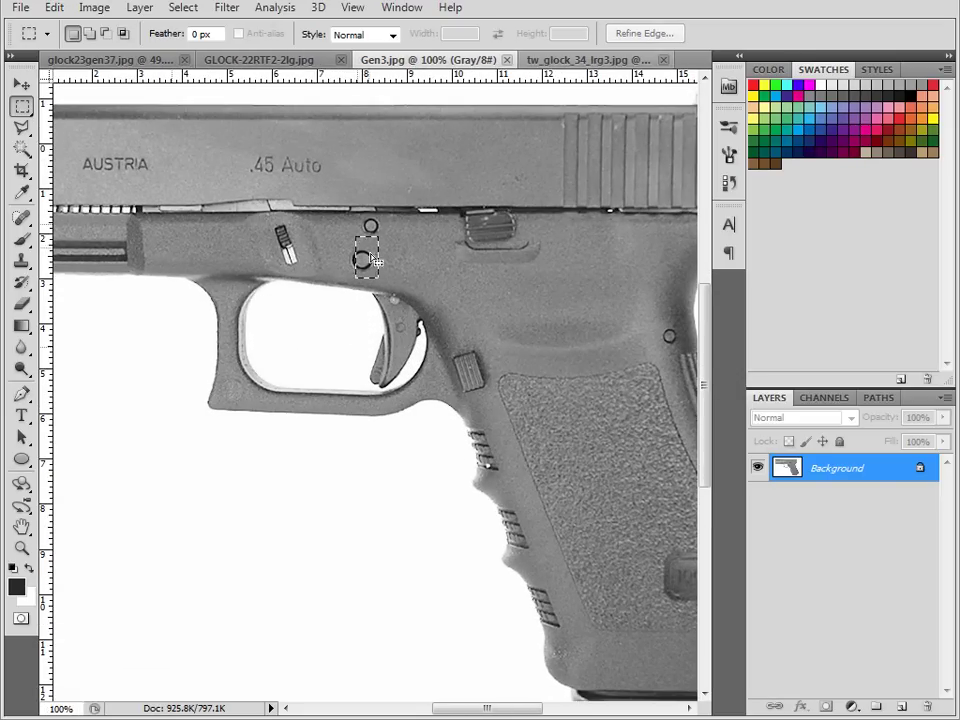
Step: Mark the lower frame pin and the magazine release with rectangular selections, and inspect the grip's finger grooves on Gen3.jpg
mouse_move(341, 208)
mouse_down()
mouse_move(396, 245)
mouse_move(342, 247)
mouse_move(391, 282)
mouse_up()
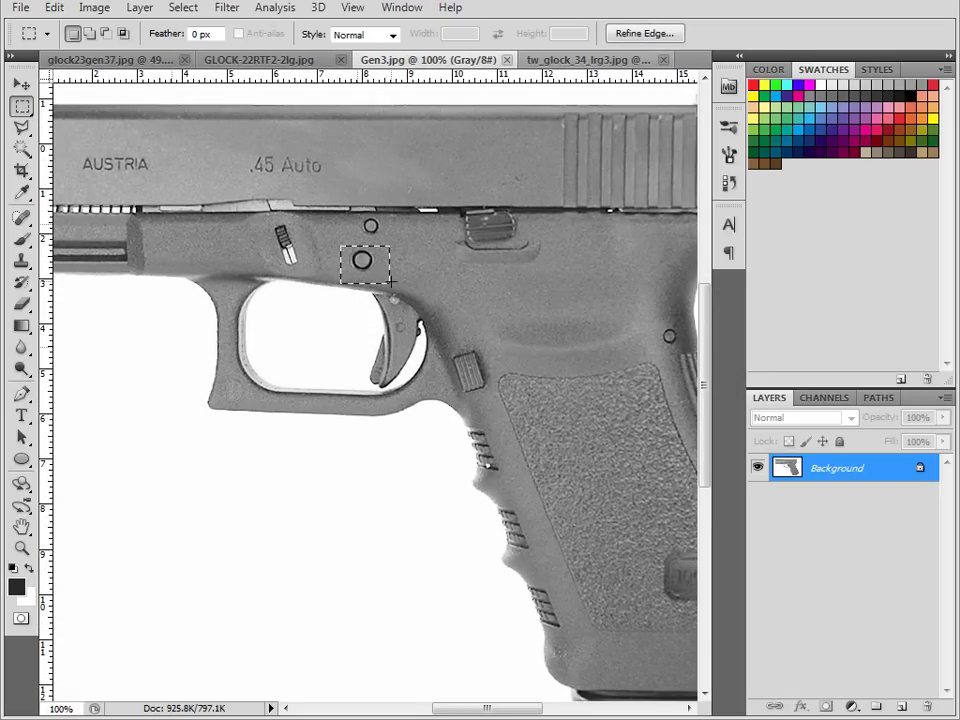
drag(456, 340, 486, 400)
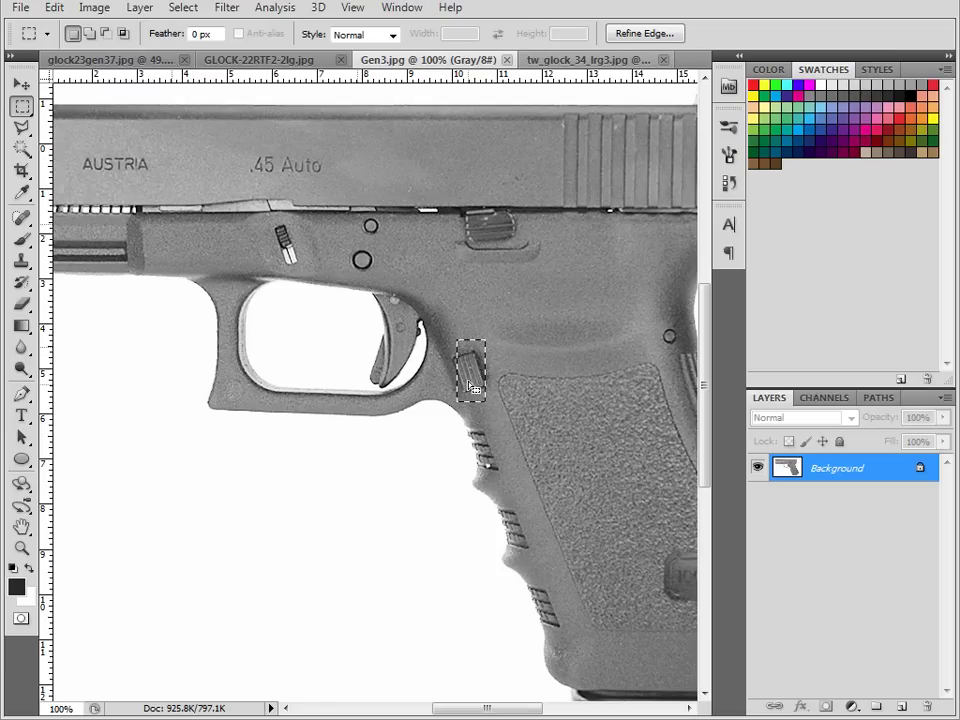
click(478, 463)
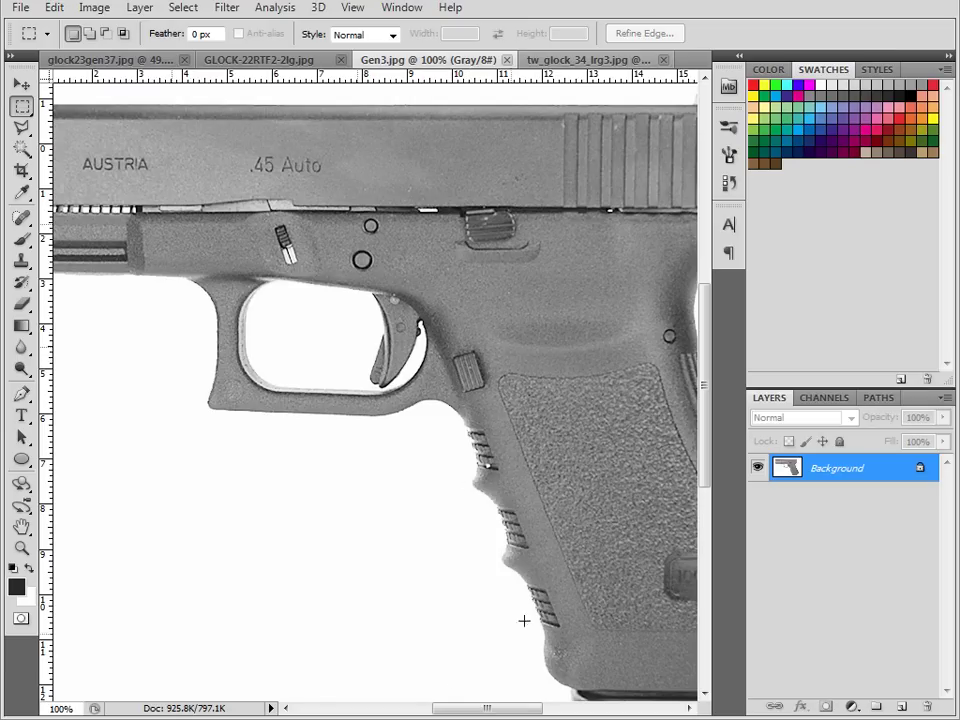
mouse_move(454, 709)
mouse_down()
mouse_move(522, 709)
mouse_move(429, 709)
mouse_move(446, 709)
mouse_up()
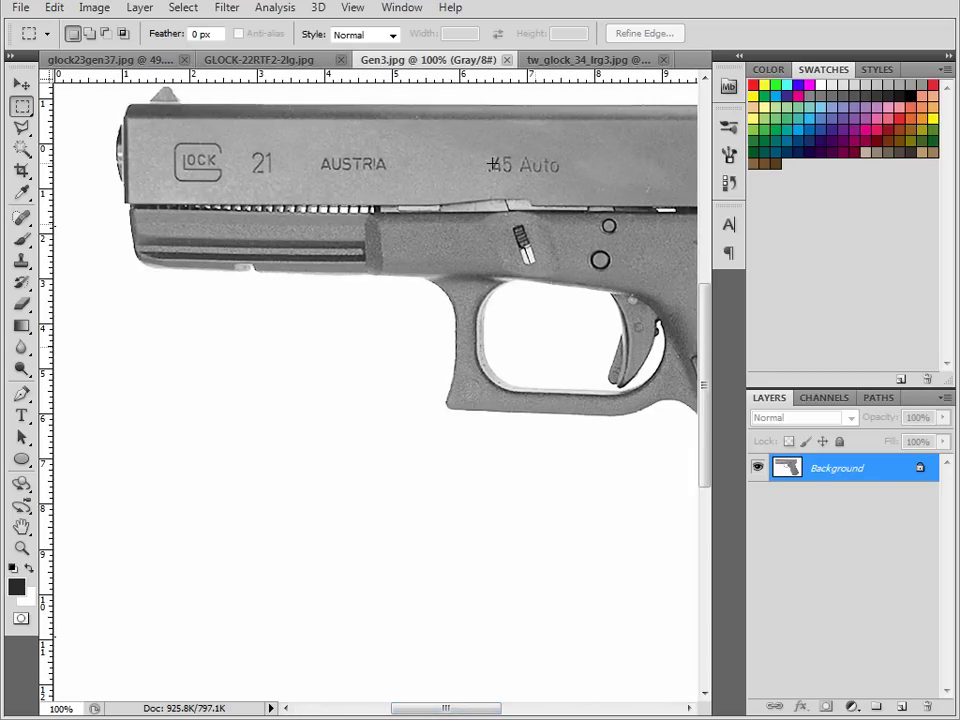
Step: Inspect the muzzle end on GLOCK-22RTF2-2lg.jpg and mark the curved rear slide serrations with a rectangular selection
click(208, 59)
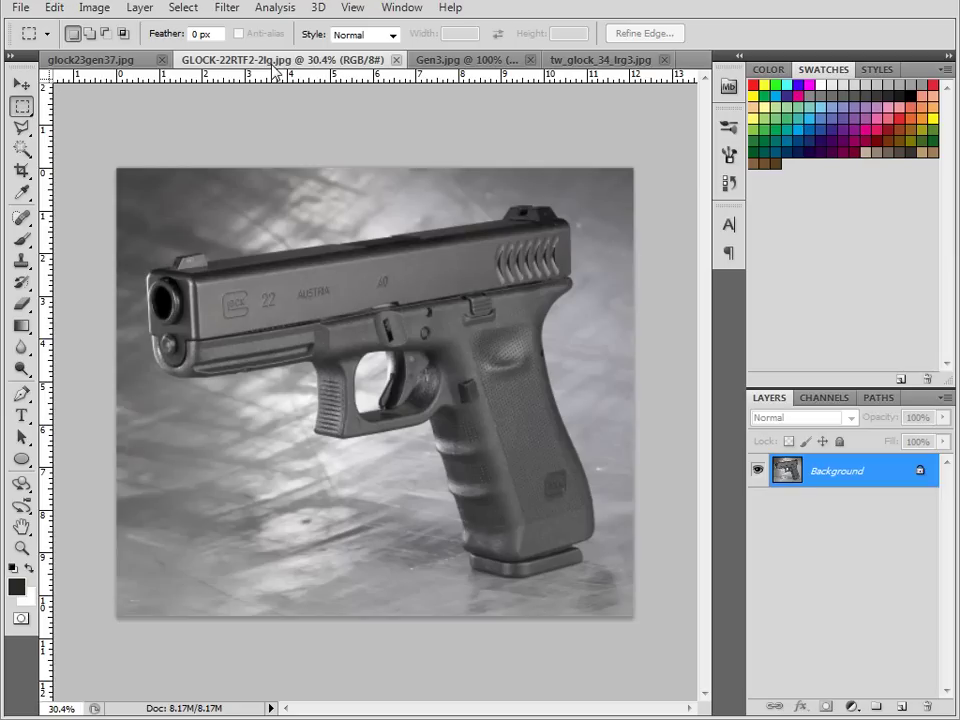
drag(155, 335, 187, 366)
click(164, 354)
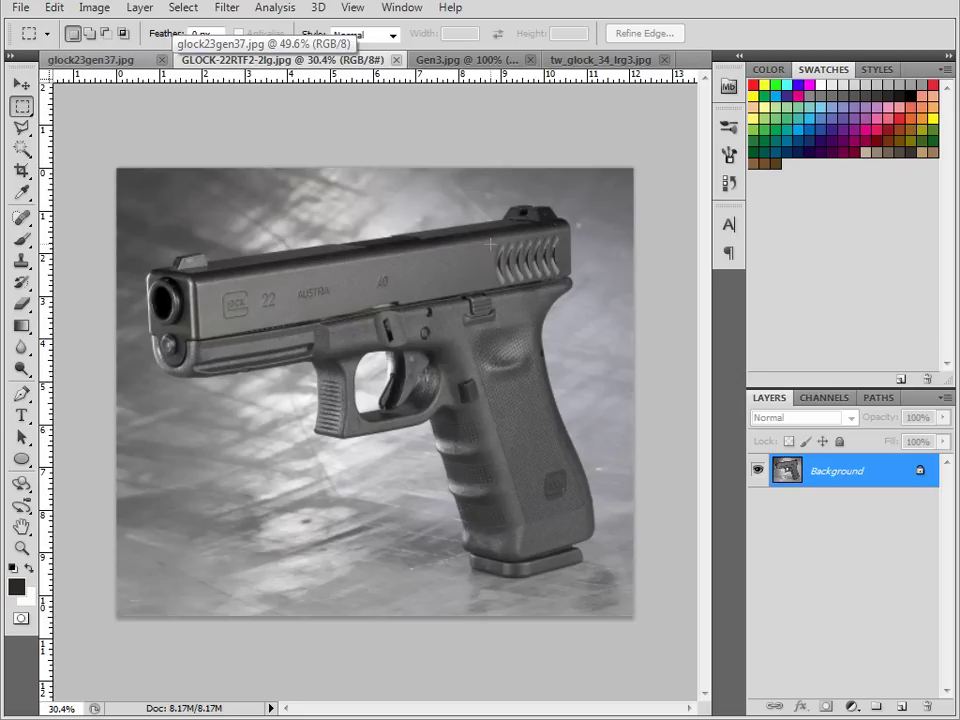
drag(491, 243, 579, 283)
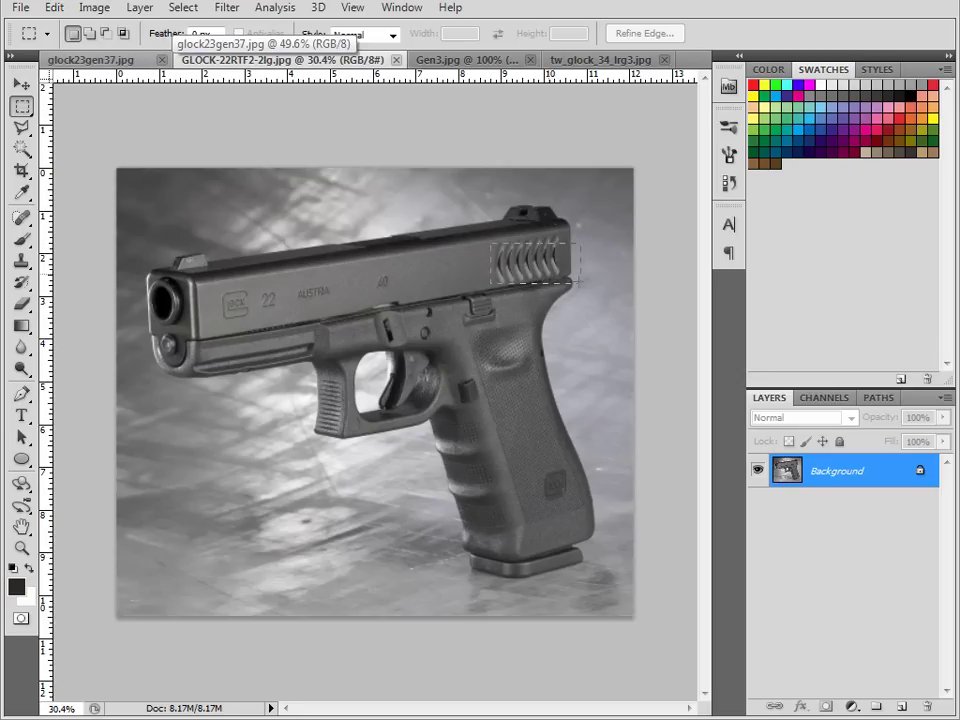
Step: Mark the straight rear slide serrations on Gen3.jpg with a rectangular selection for comparison, and clear the selection
click(461, 62)
drag(645, 251, 40, 250)
drag(172, 172, 302, 343)
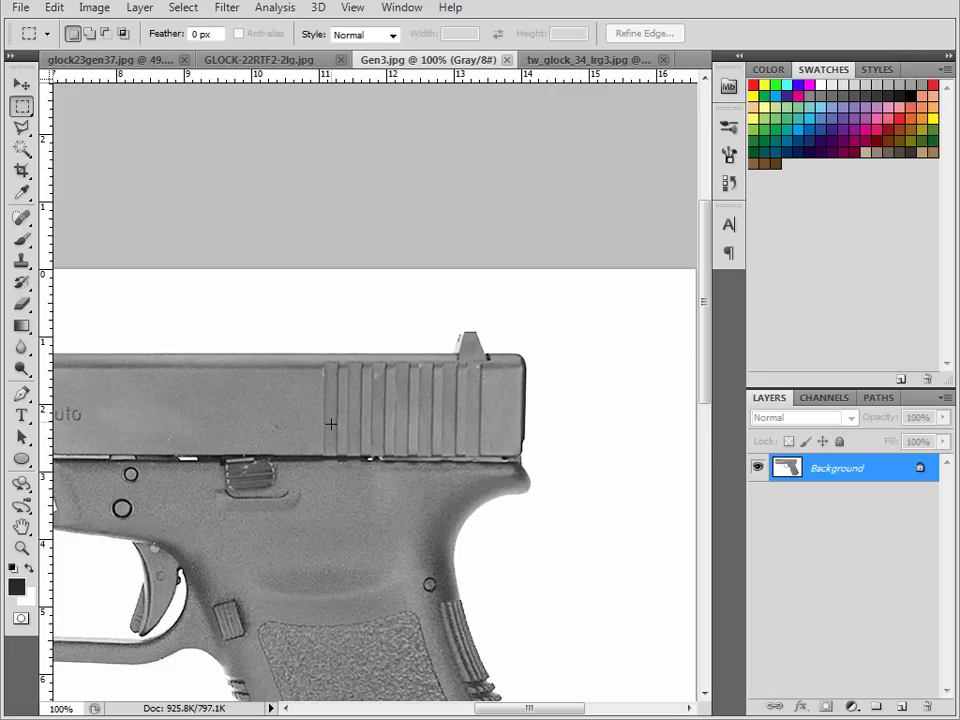
drag(312, 345, 510, 468)
key(ctrl+d)
Step: Mark the slide's Glock logo and the engraved 21, AUSTRIA and .45 Auto markings on Gen3.jpg with rectangular selections
drag(210, 592, 381, 318)
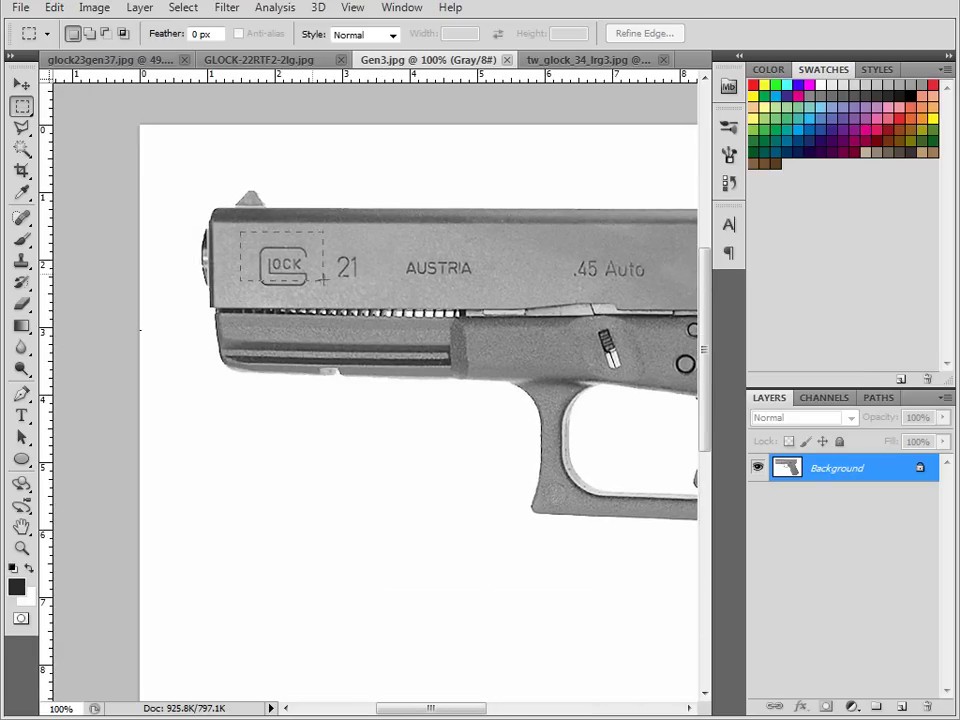
drag(322, 296, 322, 295)
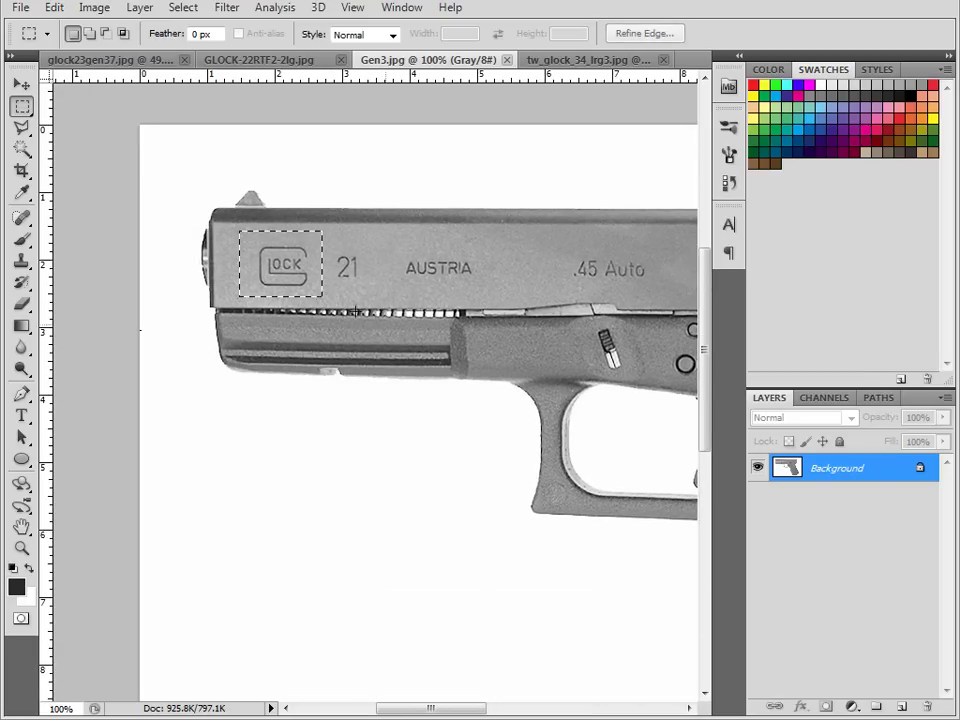
drag(407, 321, 436, 331)
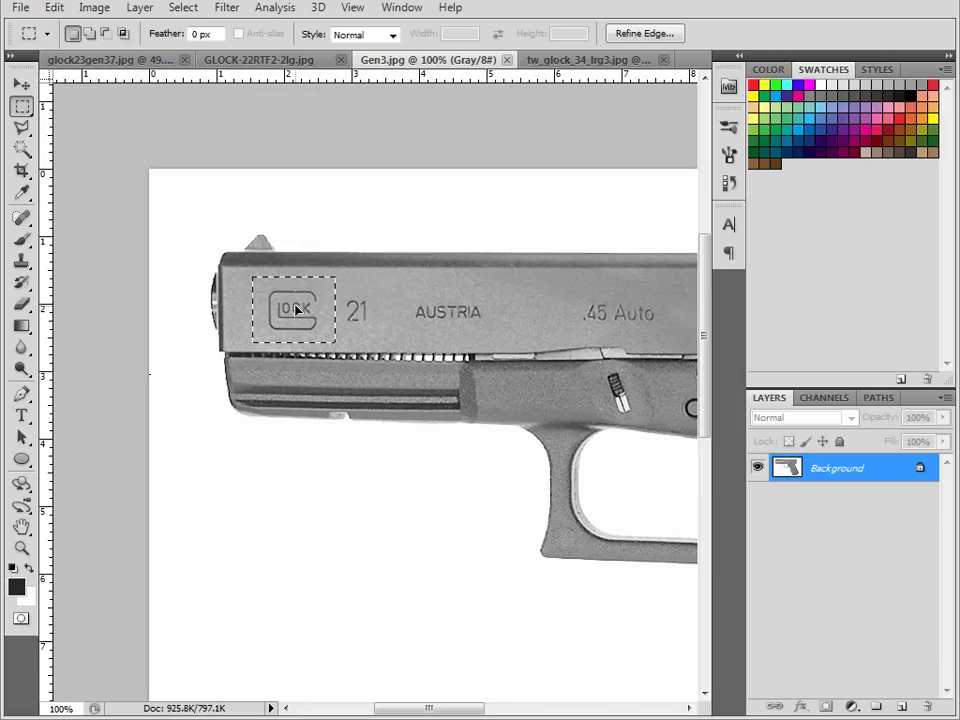
click(381, 343)
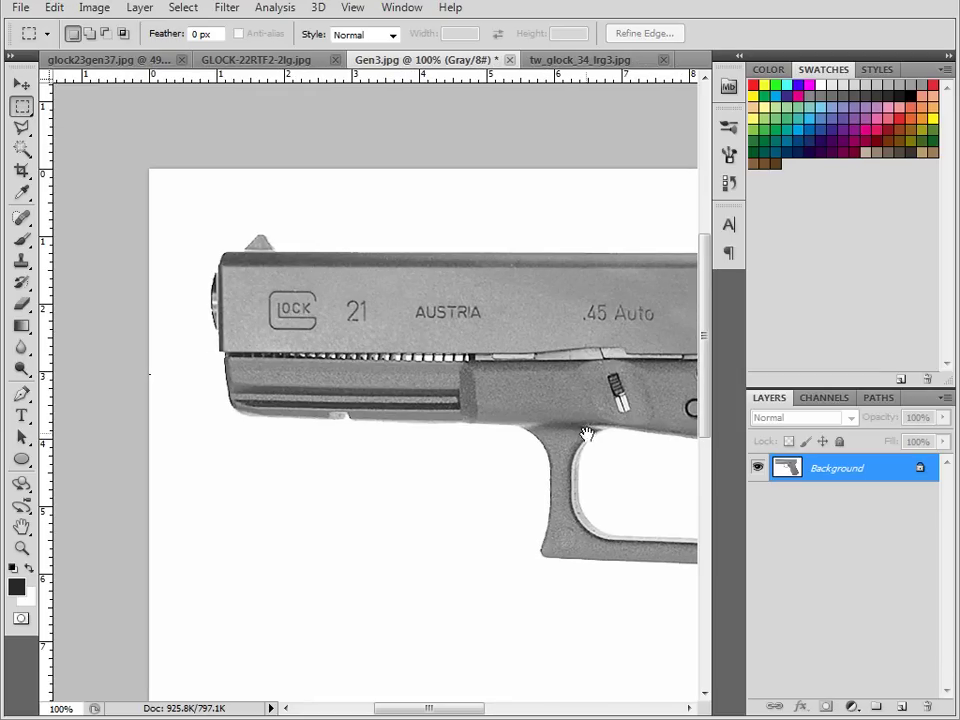
drag(589, 435, 729, 375)
drag(341, 279, 272, 290)
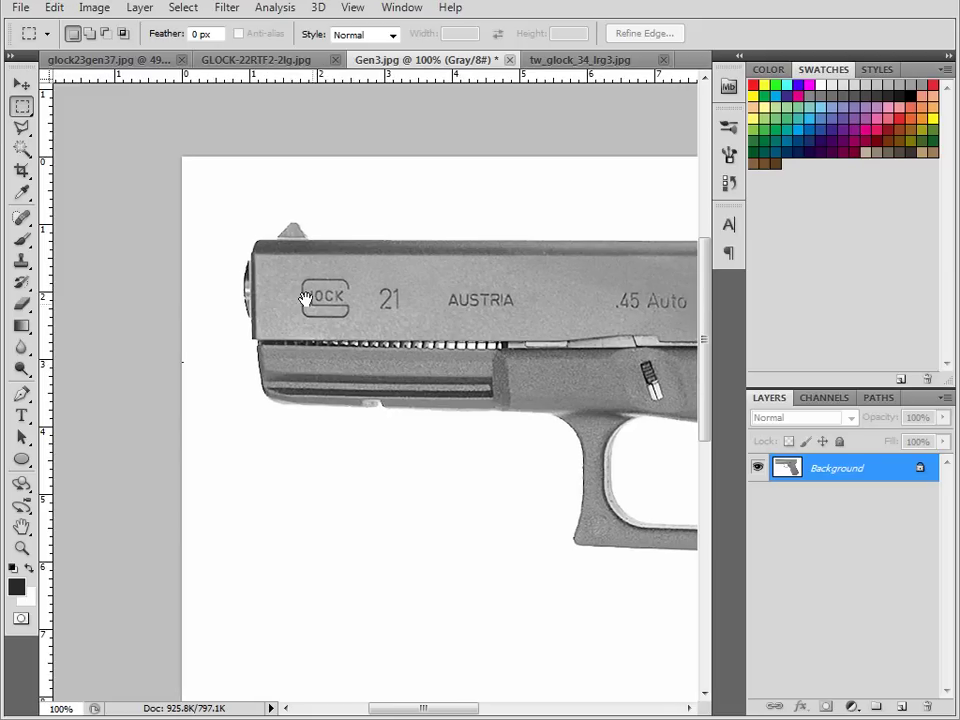
drag(355, 321, 351, 352)
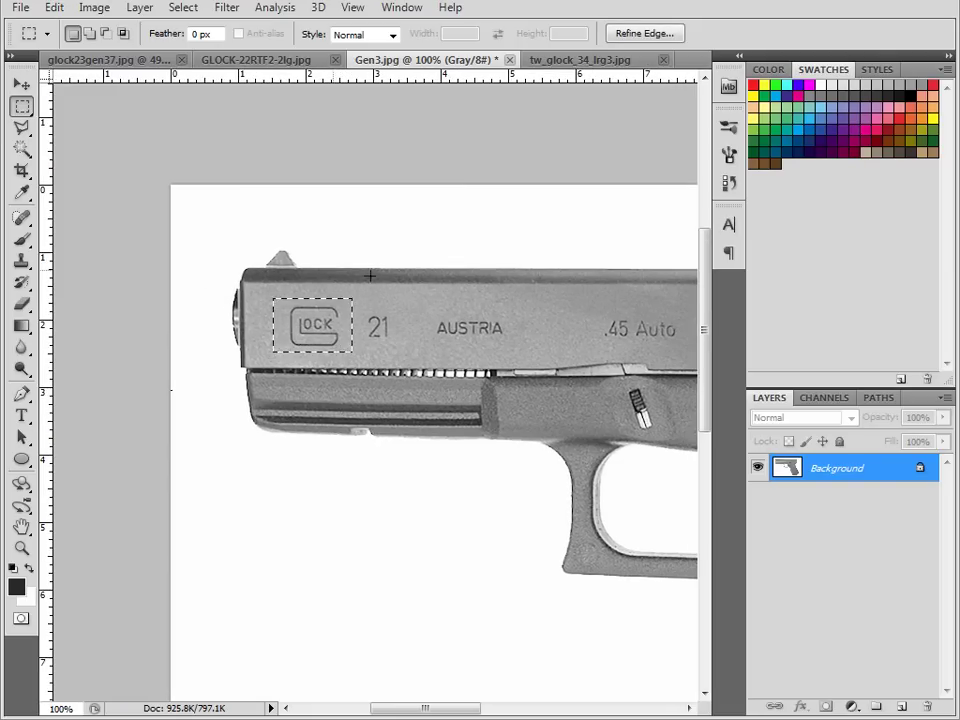
click(533, 372)
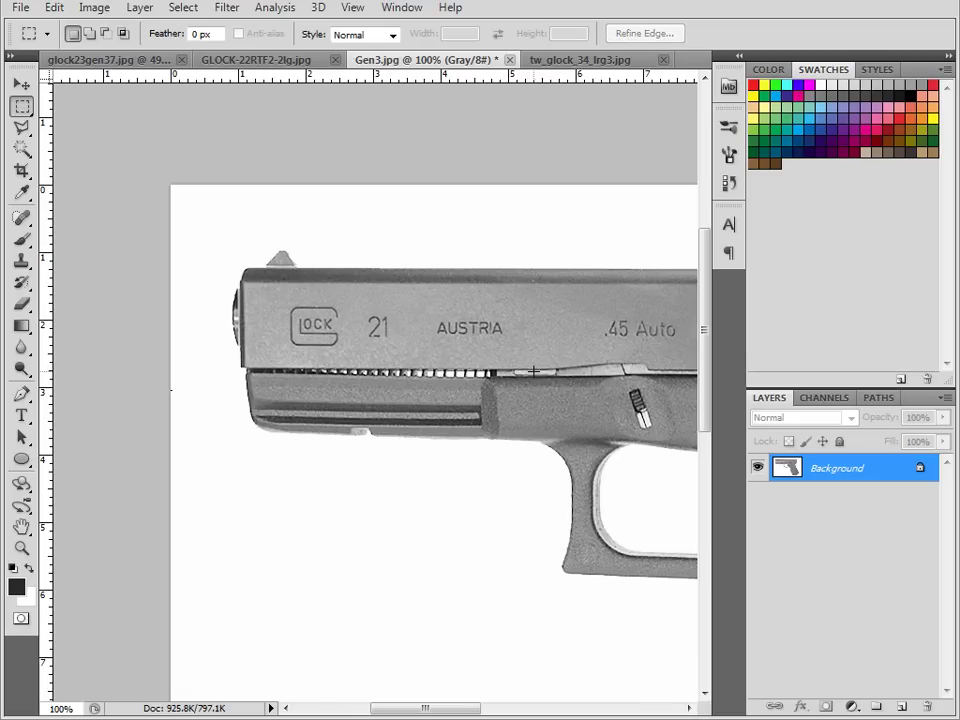
drag(679, 350, 680, 350)
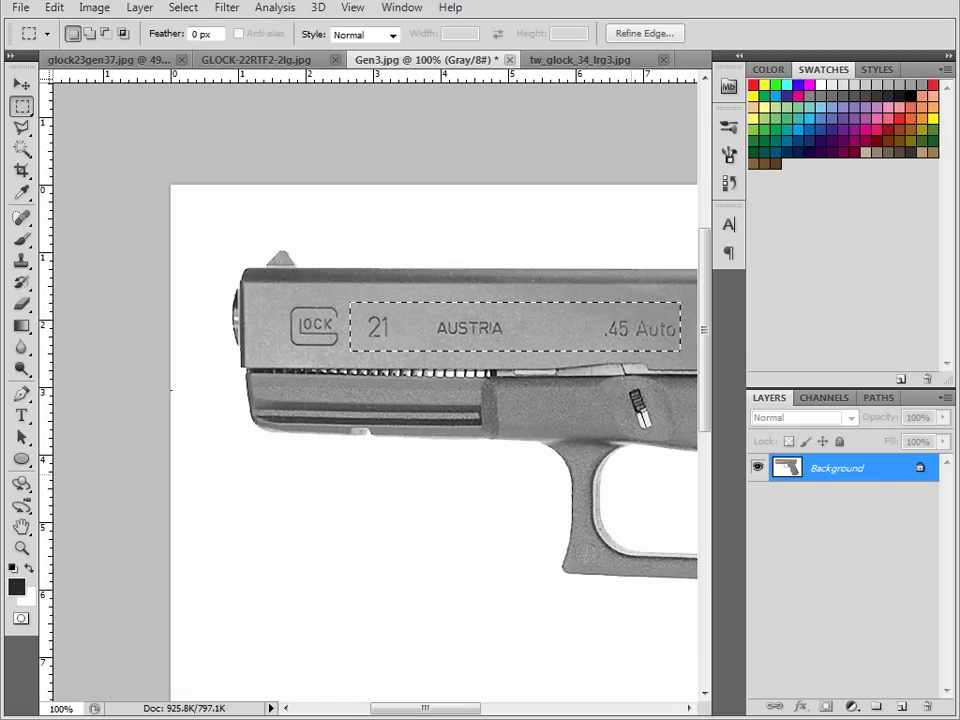
Step: Clear the selection and examine the trigger guard, grip and overall profile of the pistol on Gen3.jpg
drag(616, 420, 407, 407)
click(560, 409)
drag(560, 409, 580, 470)
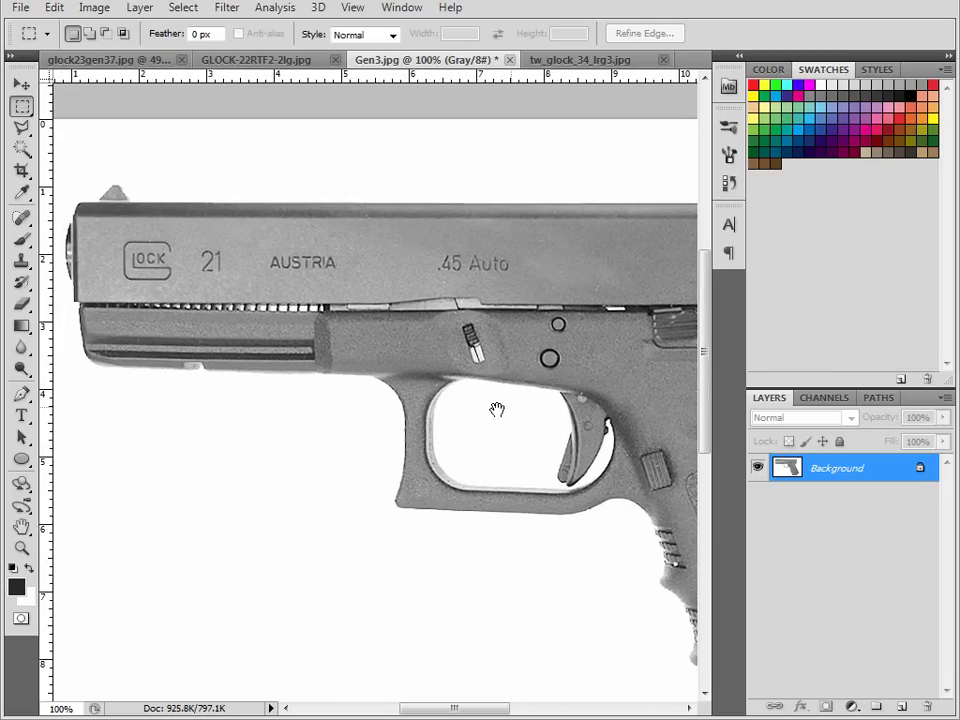
drag(499, 407, 306, 390)
key(ctrl+minus)
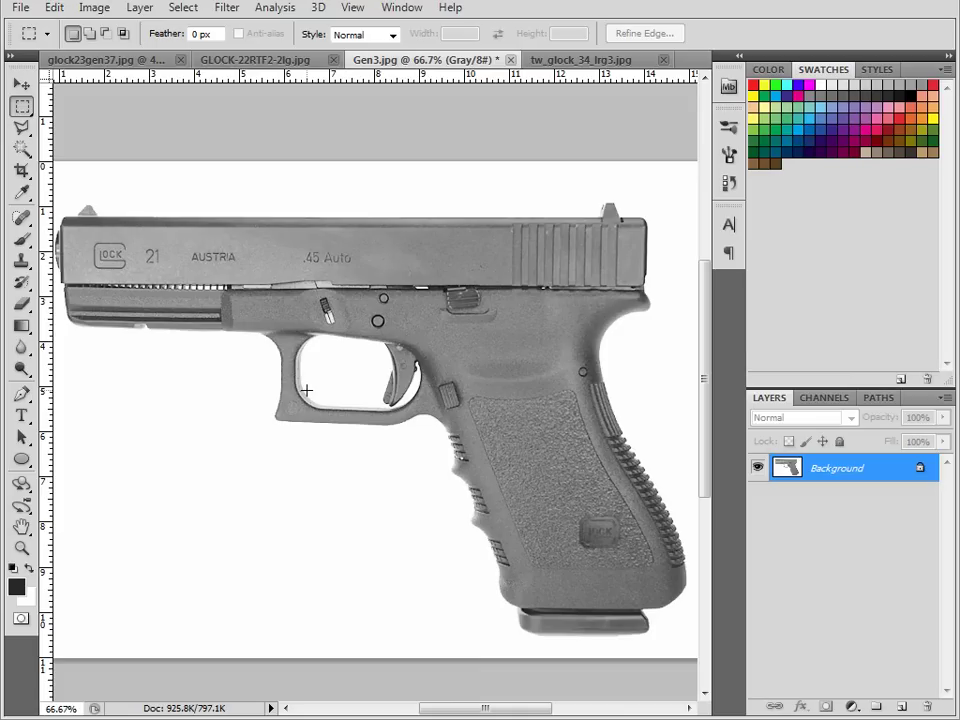
drag(441, 469, 459, 447)
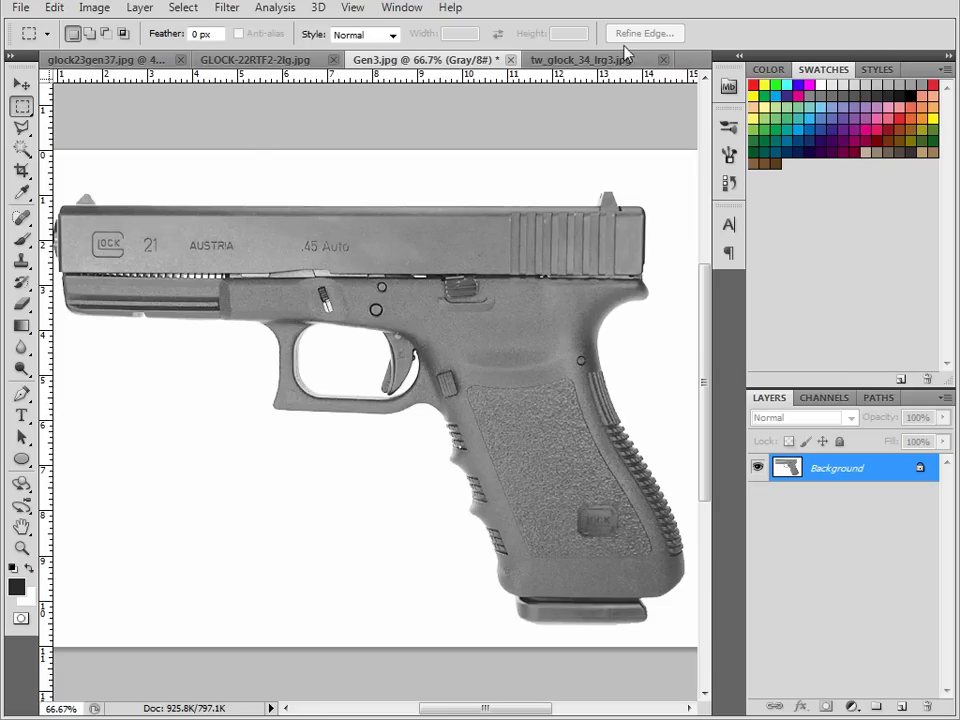
Step: Compare the four pistol references: tw_glock_34_lrg3.jpg, Gen3.jpg, GLOCK-22RTF2-2lg.jpg and glock23gen37.jpg
click(580, 60)
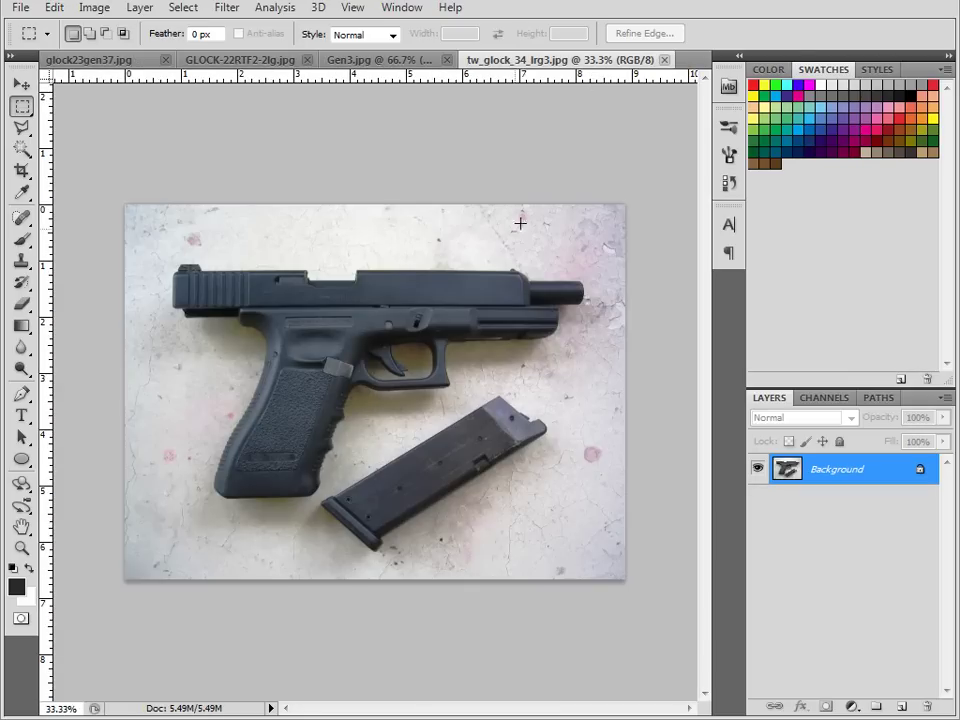
click(375, 60)
click(190, 60)
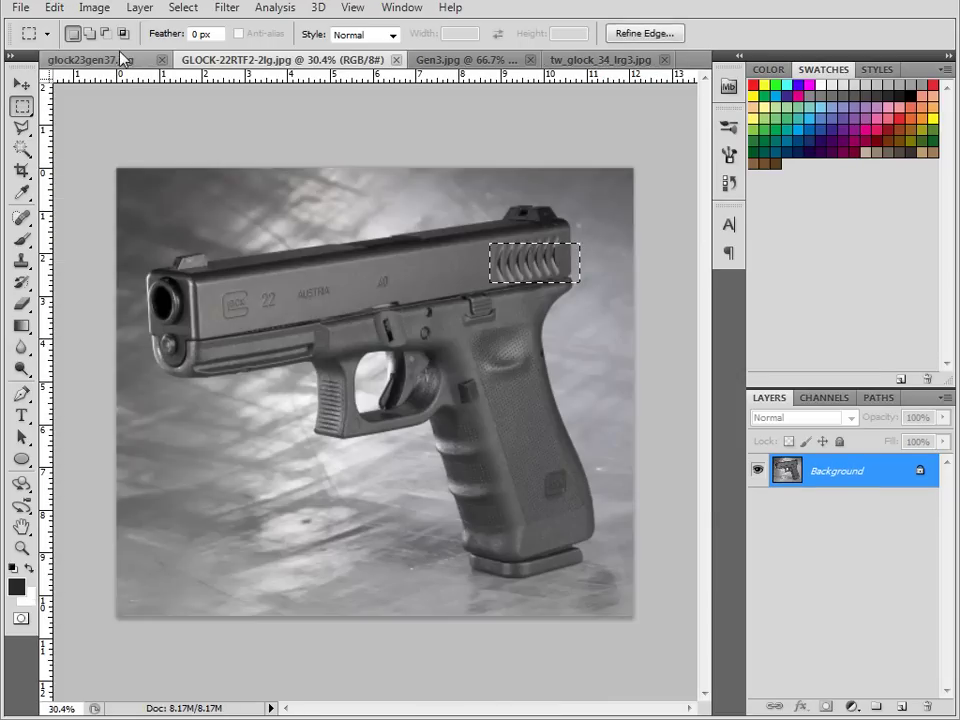
click(90, 60)
click(300, 60)
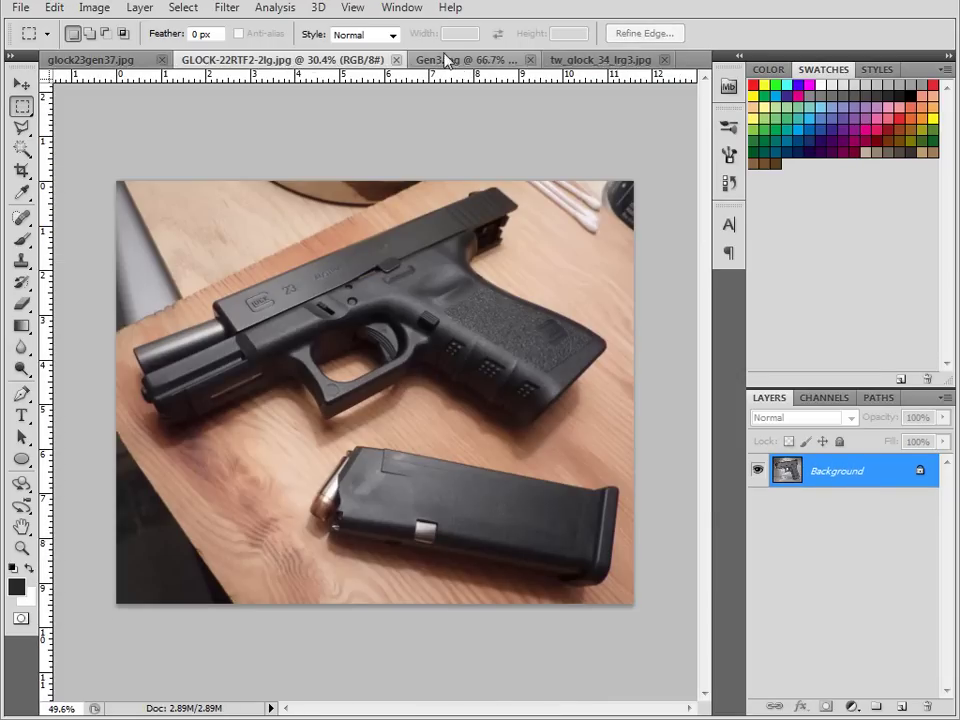
click(455, 60)
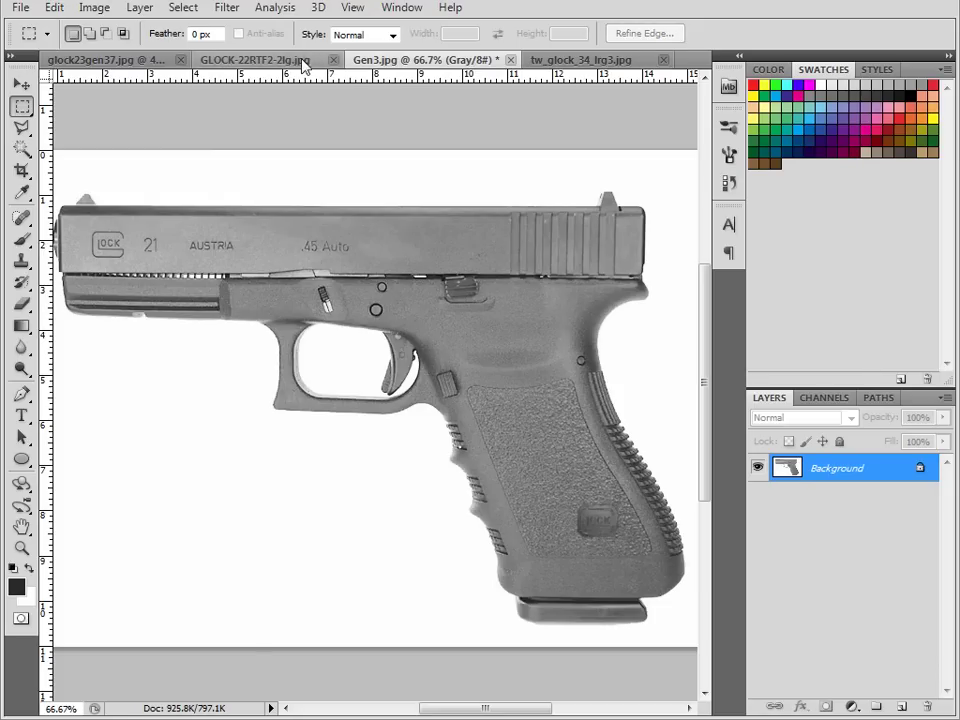
click(235, 60)
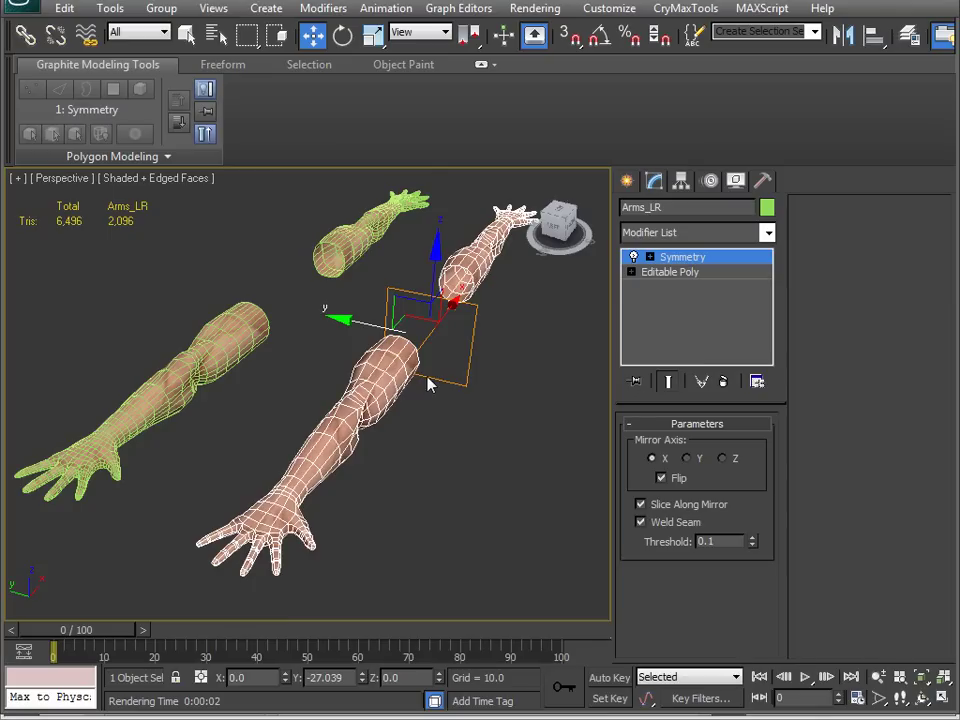
Step: In 3ds Max, view the arm meshes from a lower angle and toggle the viewport statistics display off and on
alt+middle_drag(429, 386, 399, 422)
middle_drag(128, 250, 170, 291)
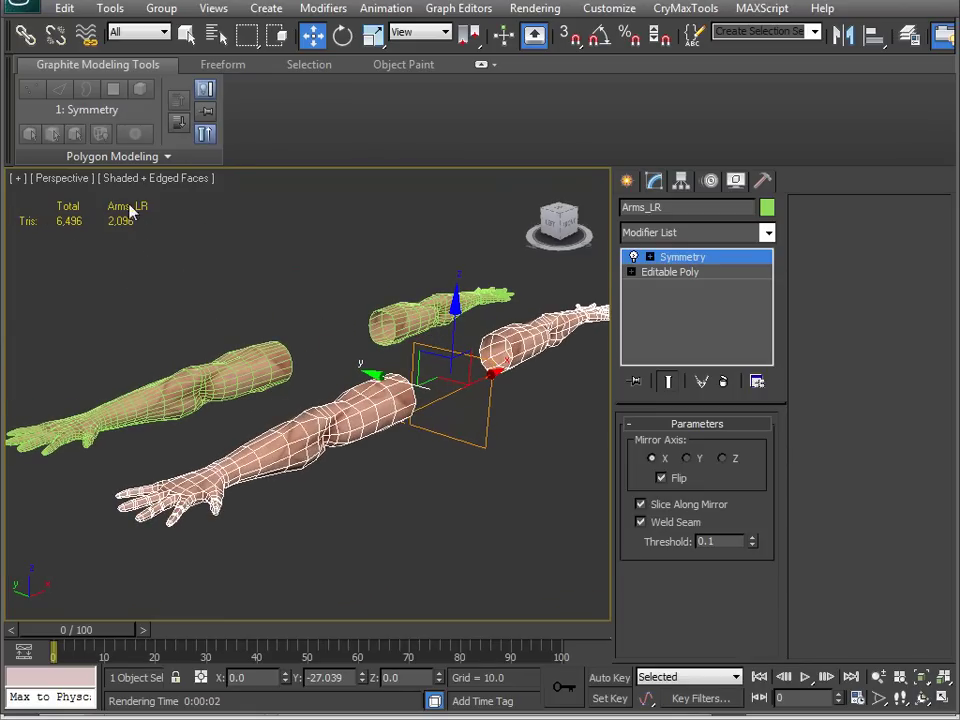
middle_drag(166, 236, 236, 324)
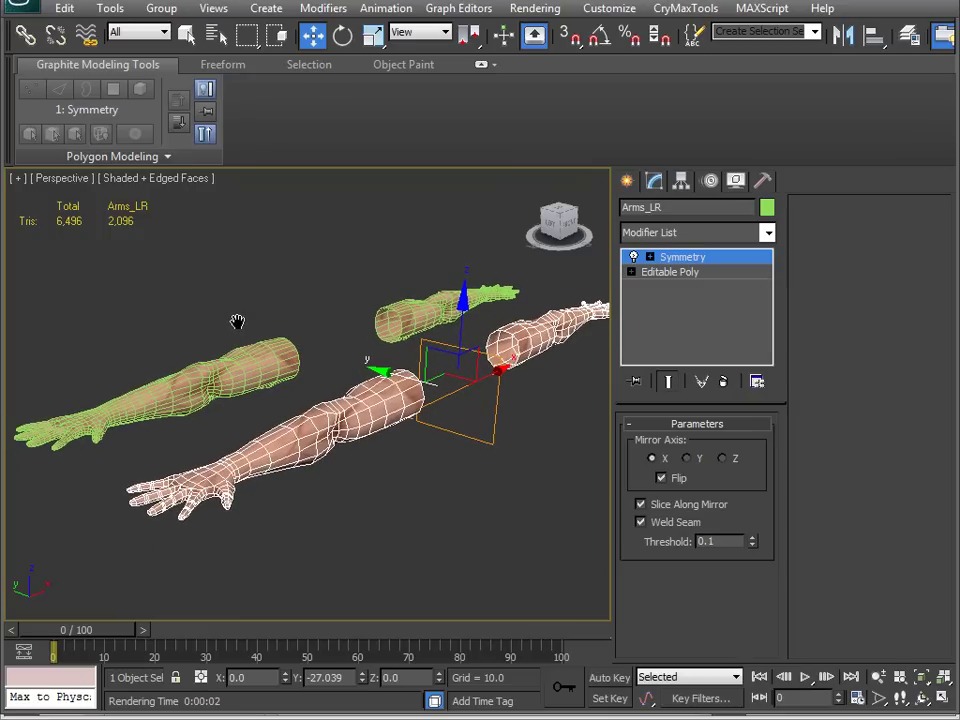
key(7)
key(7)
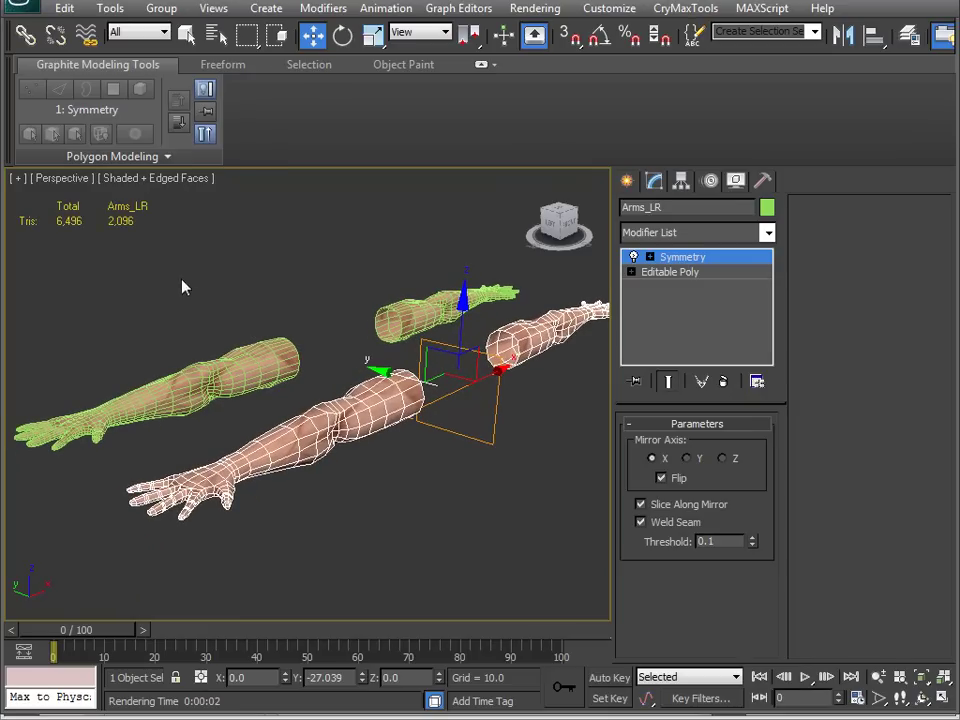
key(7)
Step: Check the viewport configuration's statistics options for the triangle count and the Total + Selection display, and accept the dialog
right_click(944, 703)
drag(349, 110, 254, 115)
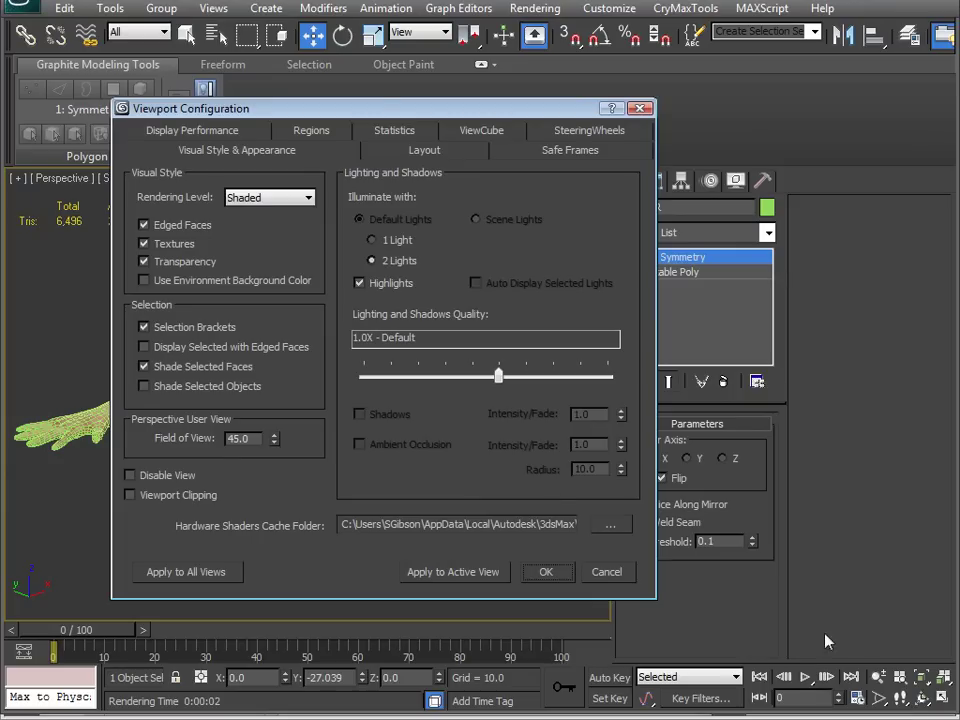
click(394, 131)
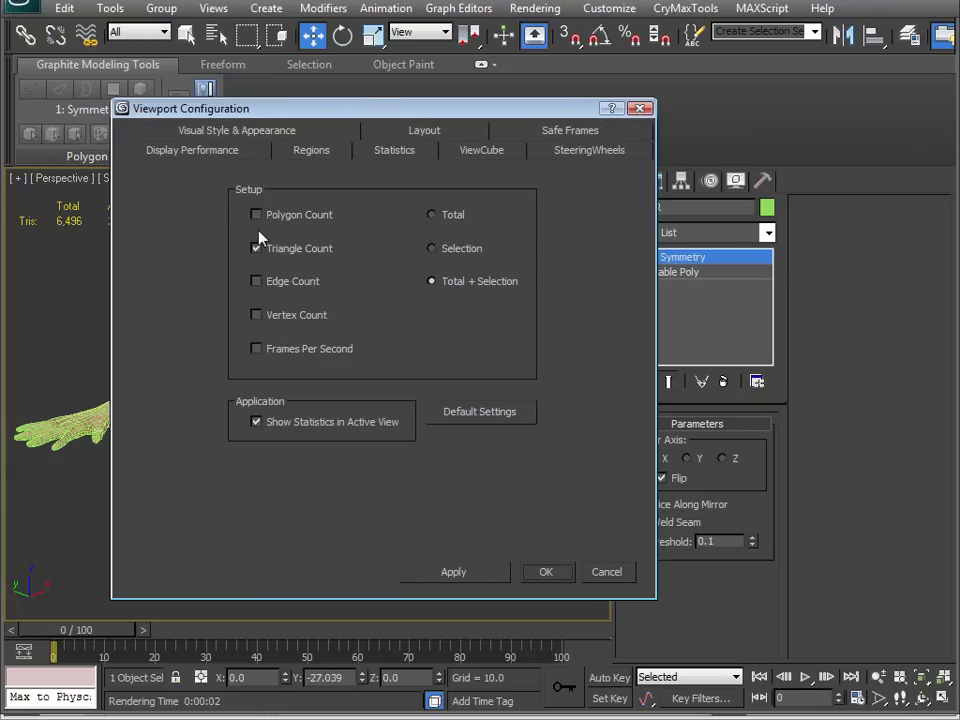
drag(437, 117, 446, 108)
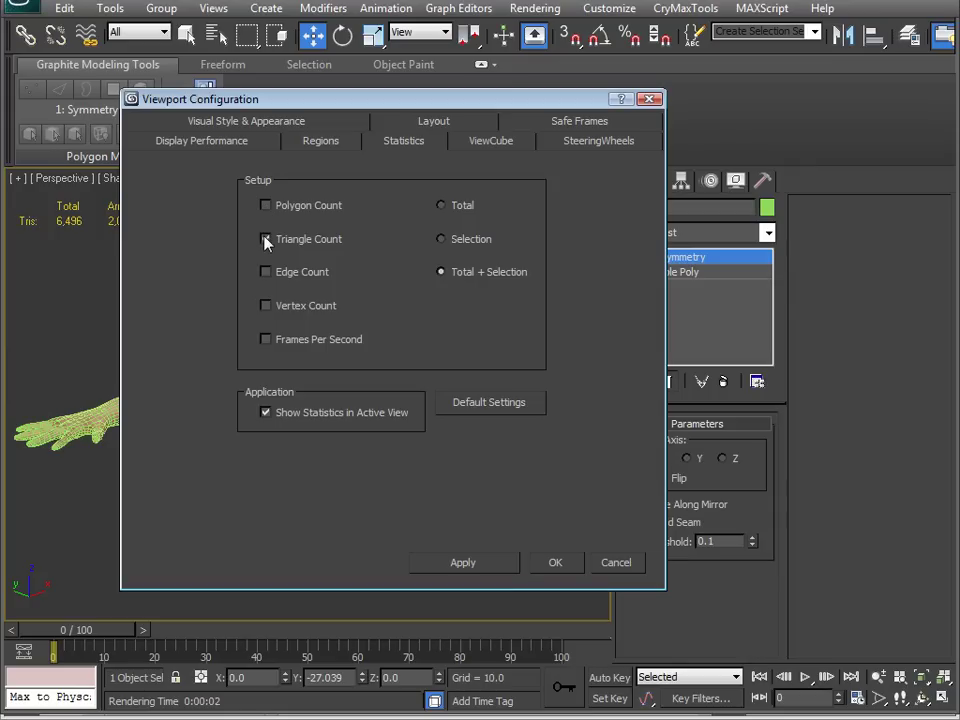
click(566, 566)
Step: Clear the selection, and select Arms_LR and Arms_HR in turn to compare their triangle counts
click(246, 294)
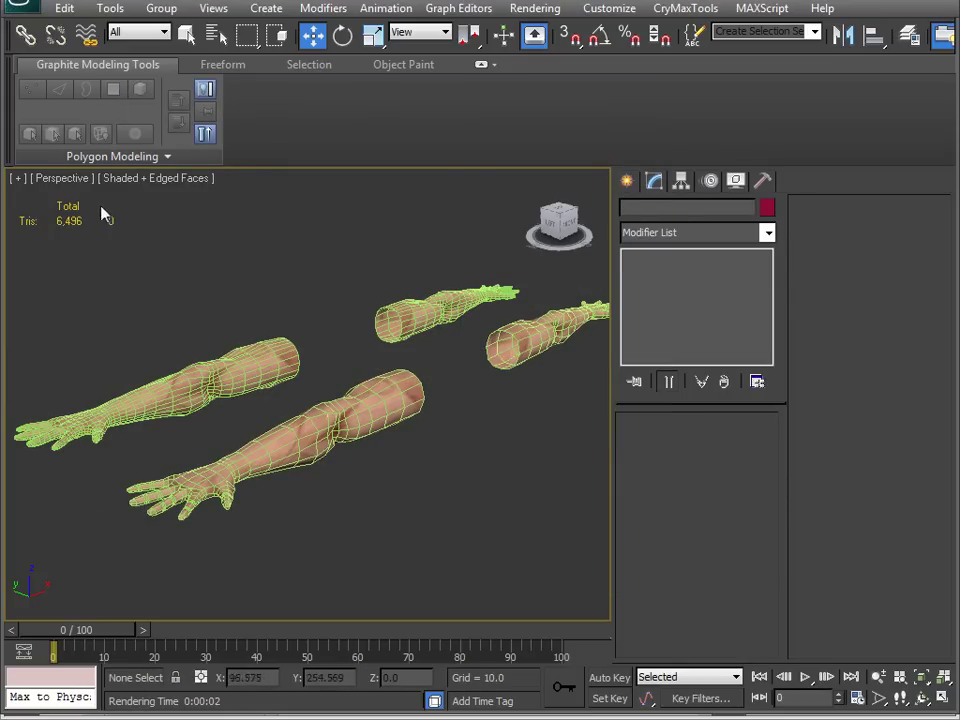
click(343, 386)
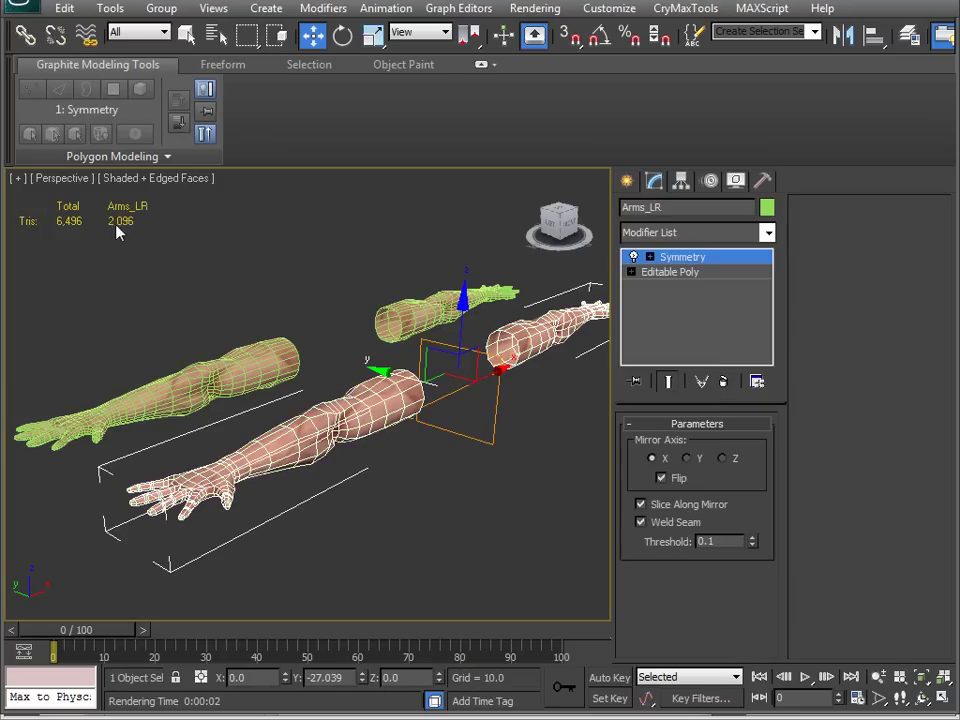
click(243, 374)
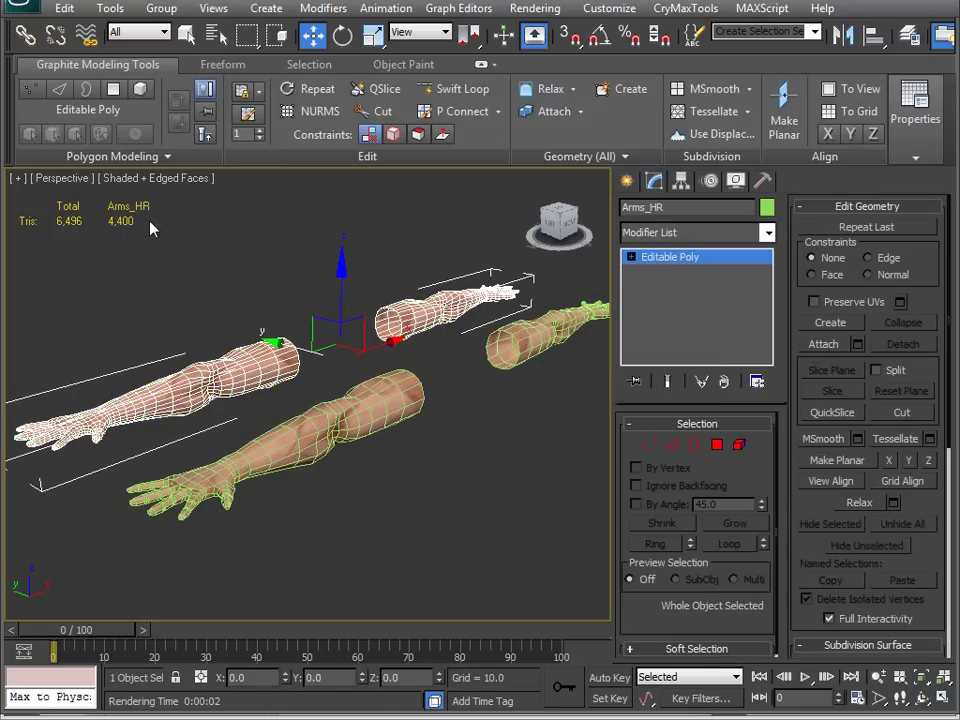
Step: Check the vertex and face counts in the Arms_HR object properties and accept the dialog
right_click(306, 280)
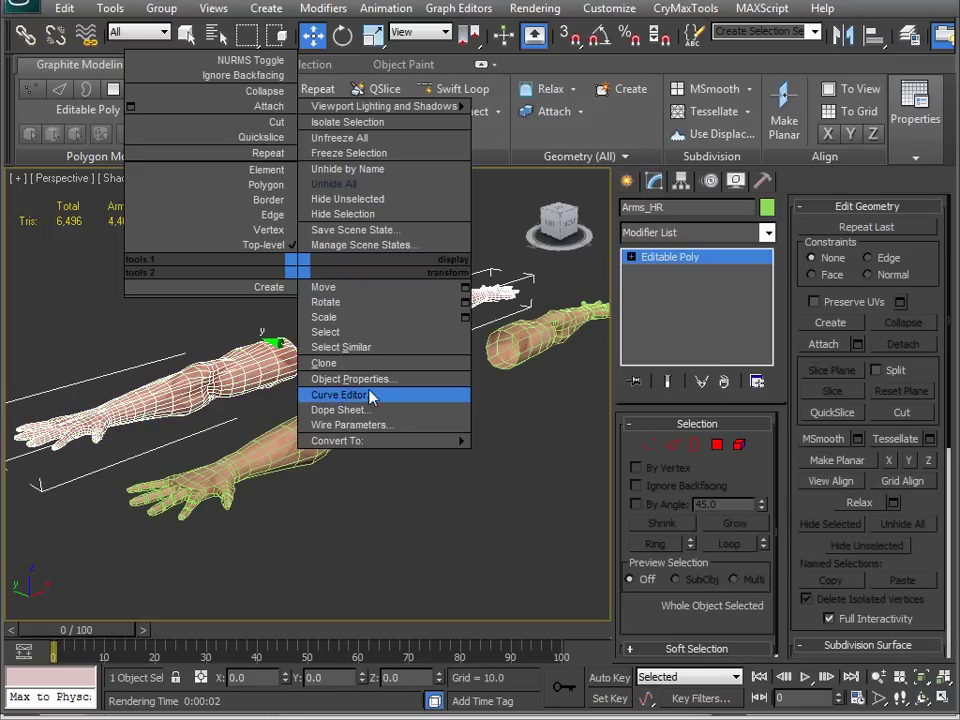
click(350, 364)
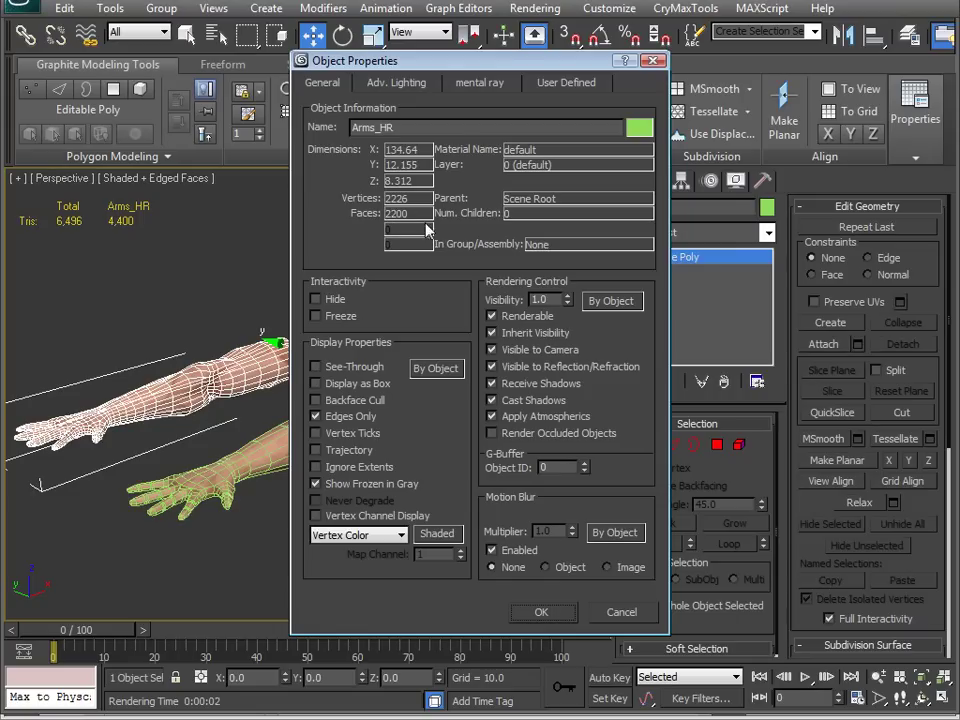
click(550, 610)
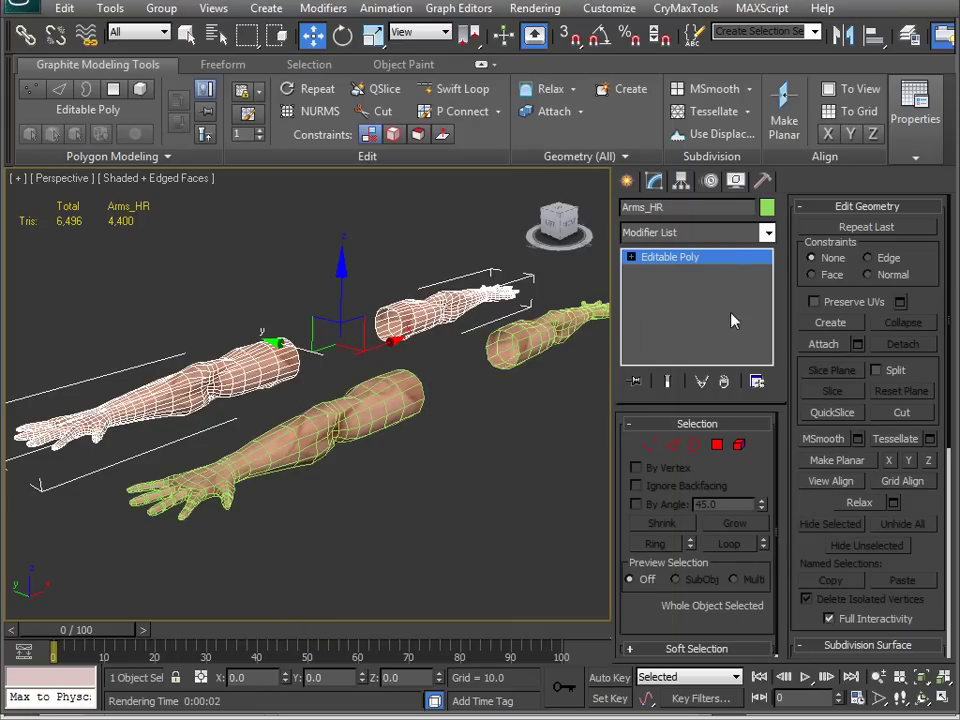
Step: Create a cylinder of radius about 8.7 and height about 29.9 beside the low-resolution arms and convert it to Editable Poly
click(627, 181)
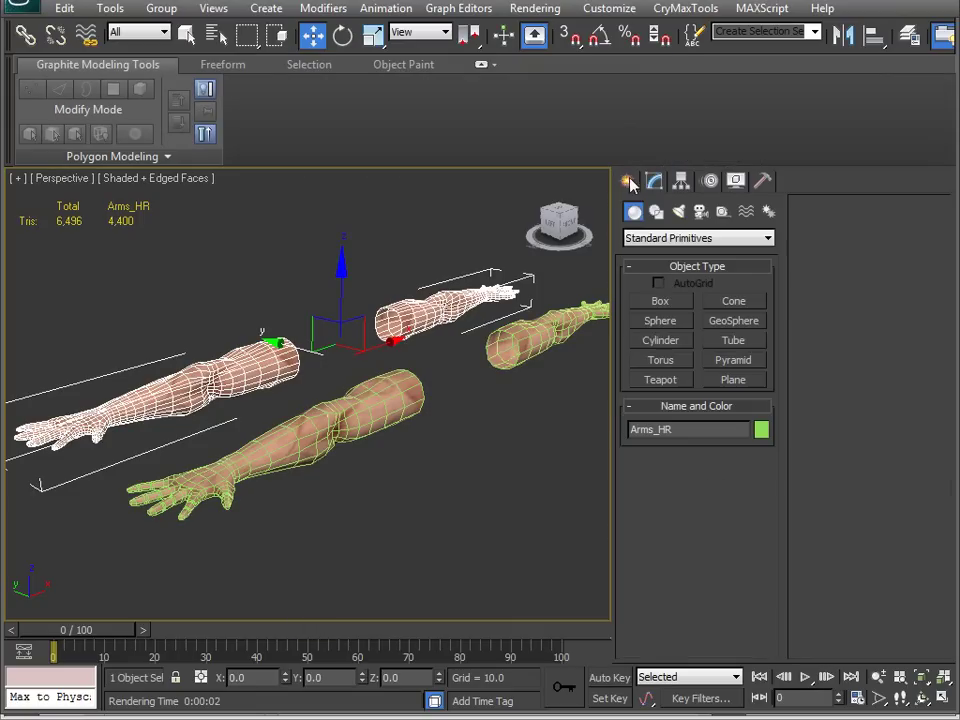
click(660, 340)
drag(443, 505, 457, 476)
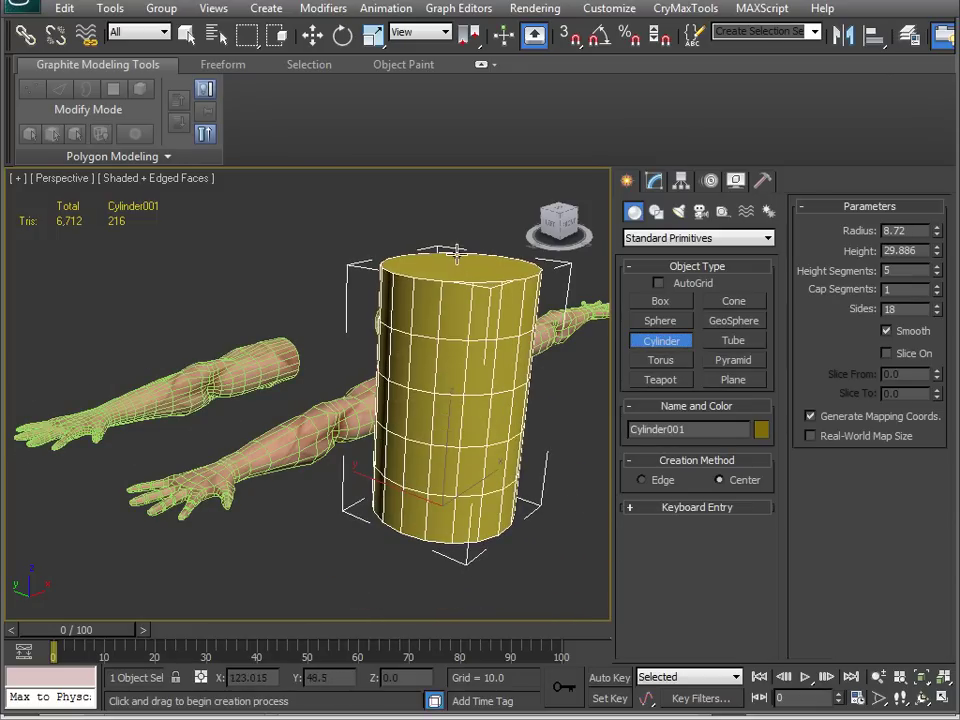
alt+middle_drag(474, 306, 356, 377)
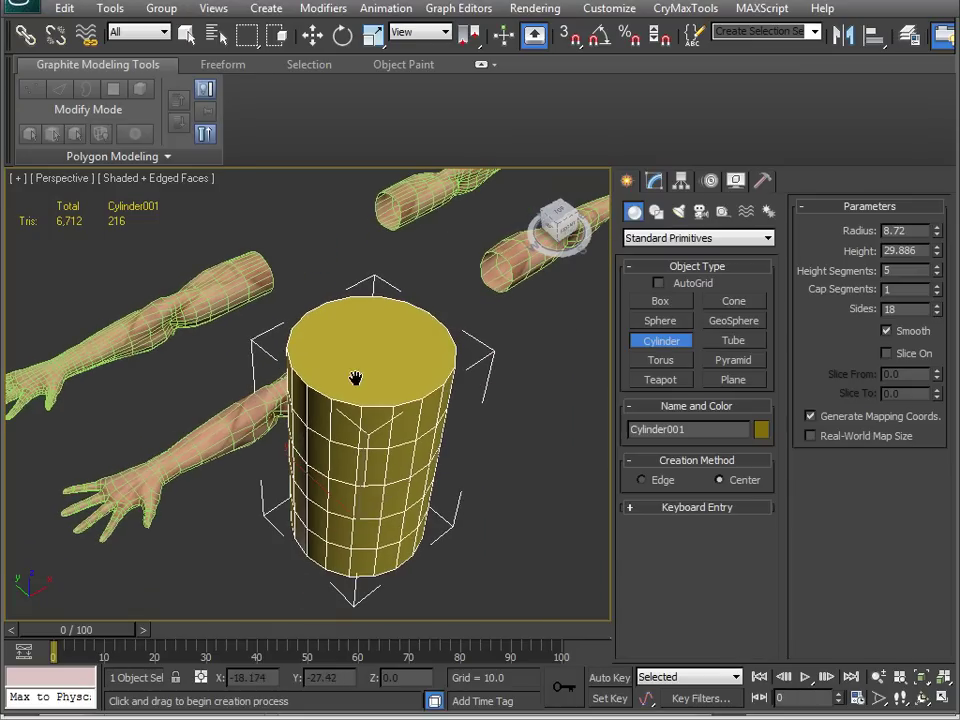
middle_drag(454, 366, 466, 340)
key(alt+p)
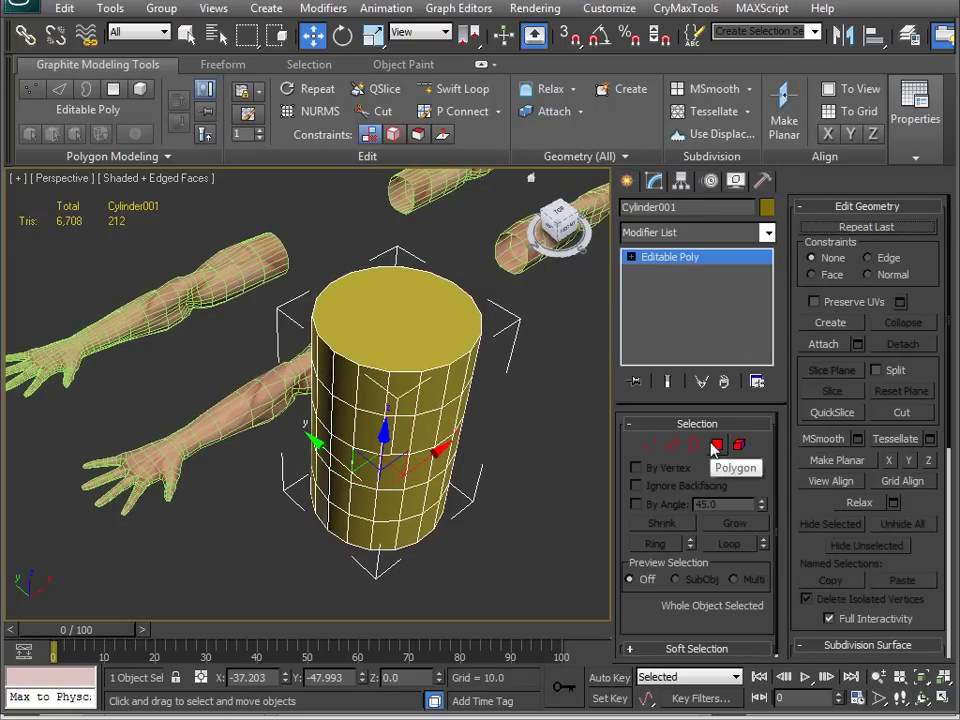
Step: Select the cylinder's top cap polygon and examine its triangle count in the viewport statistics
click(716, 445)
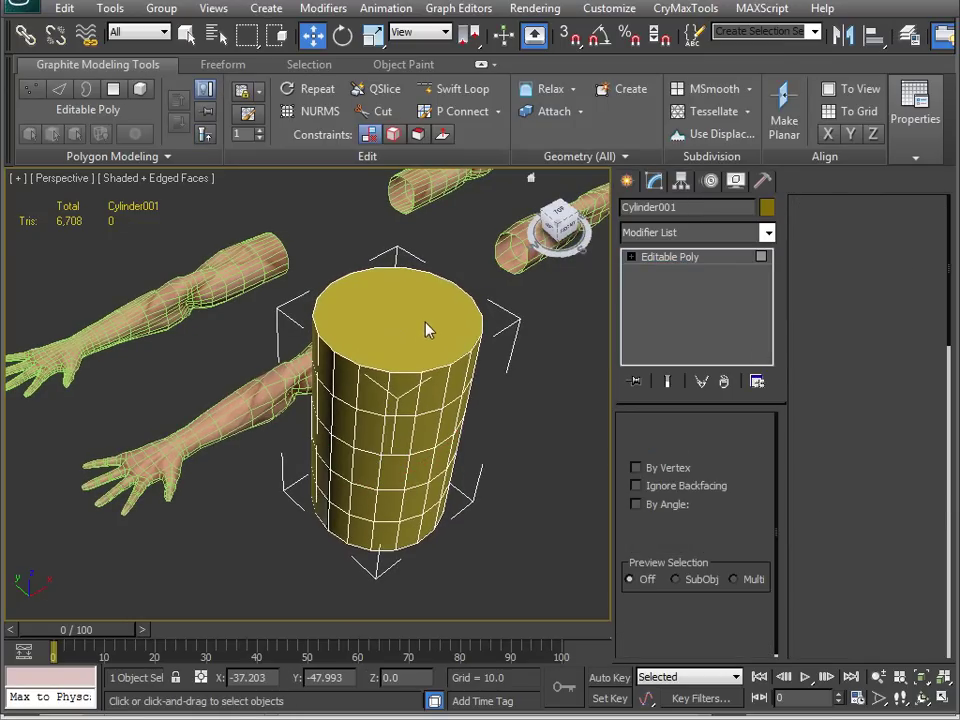
click(449, 341)
click(690, 258)
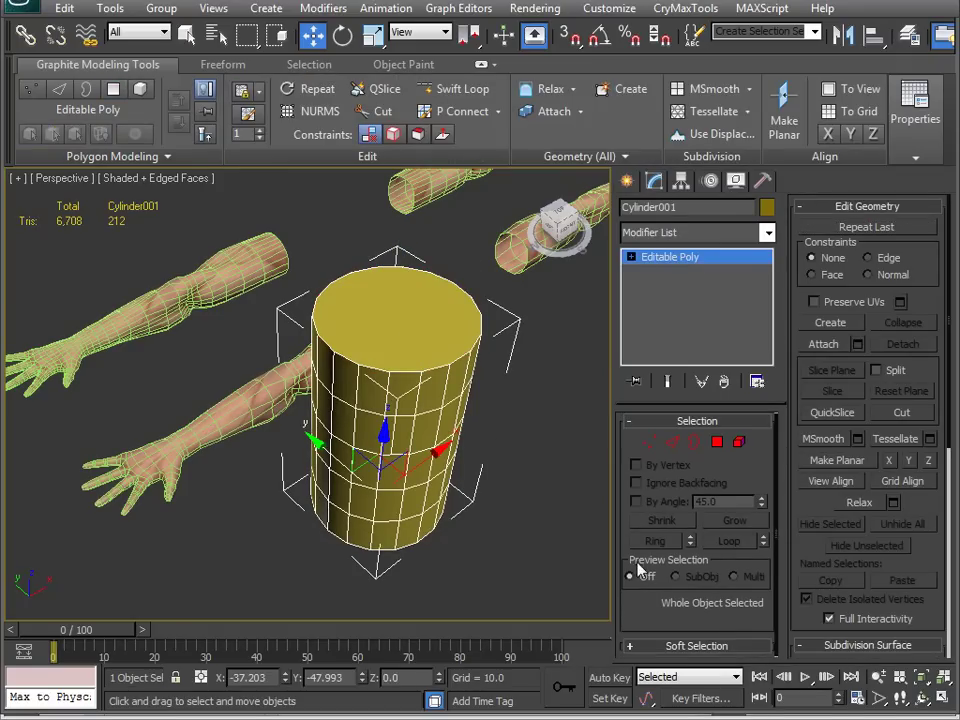
click(414, 329)
click(718, 444)
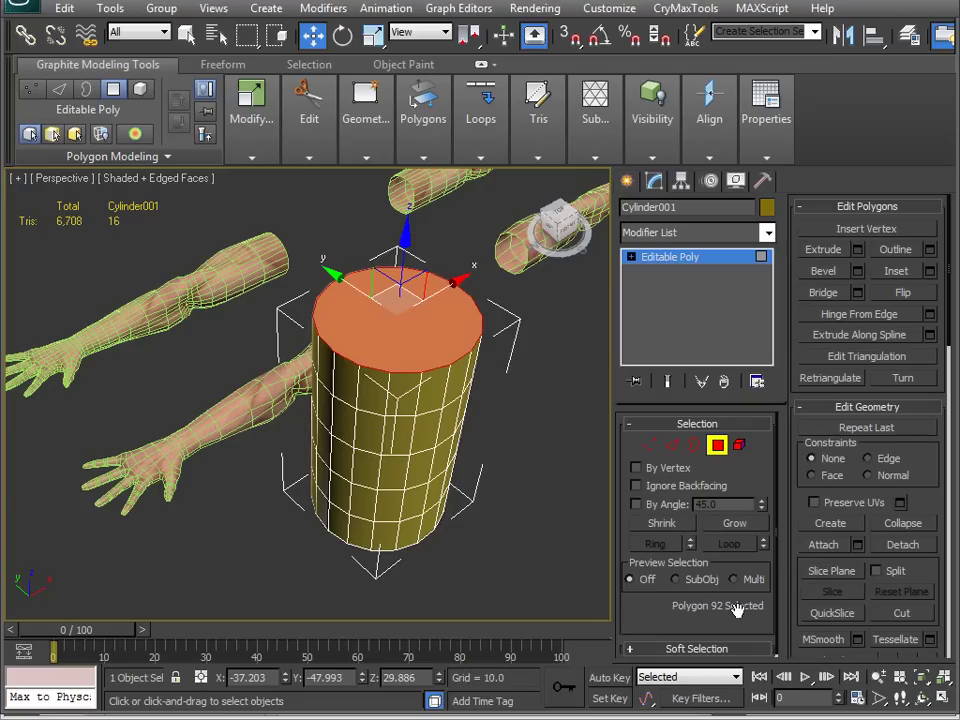
alt+middle_drag(484, 514, 100, 228)
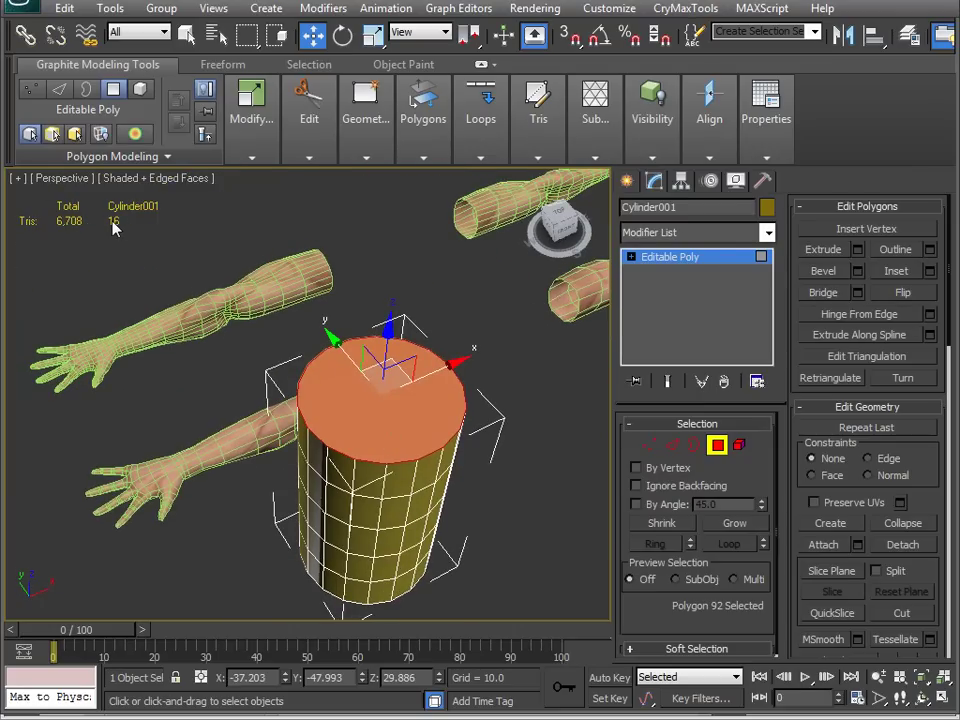
Step: Turn off Edges Only in the cylinder's object properties to display its hidden triangle edges
middle_drag(346, 440, 367, 403)
scroll(367, 403, up, 4)
right_click(409, 441)
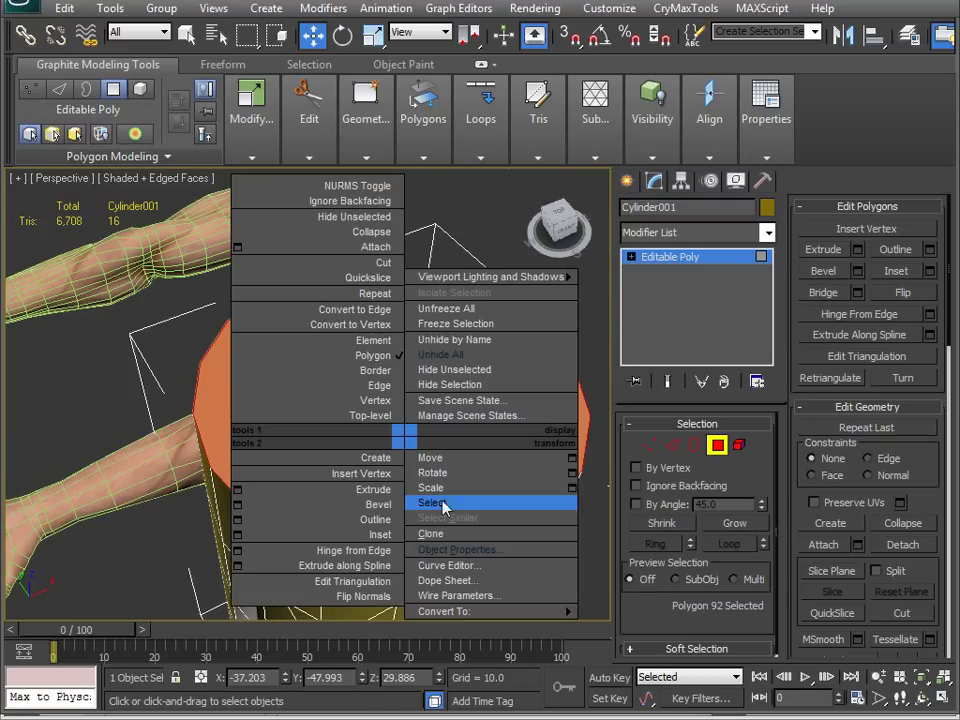
click(449, 550)
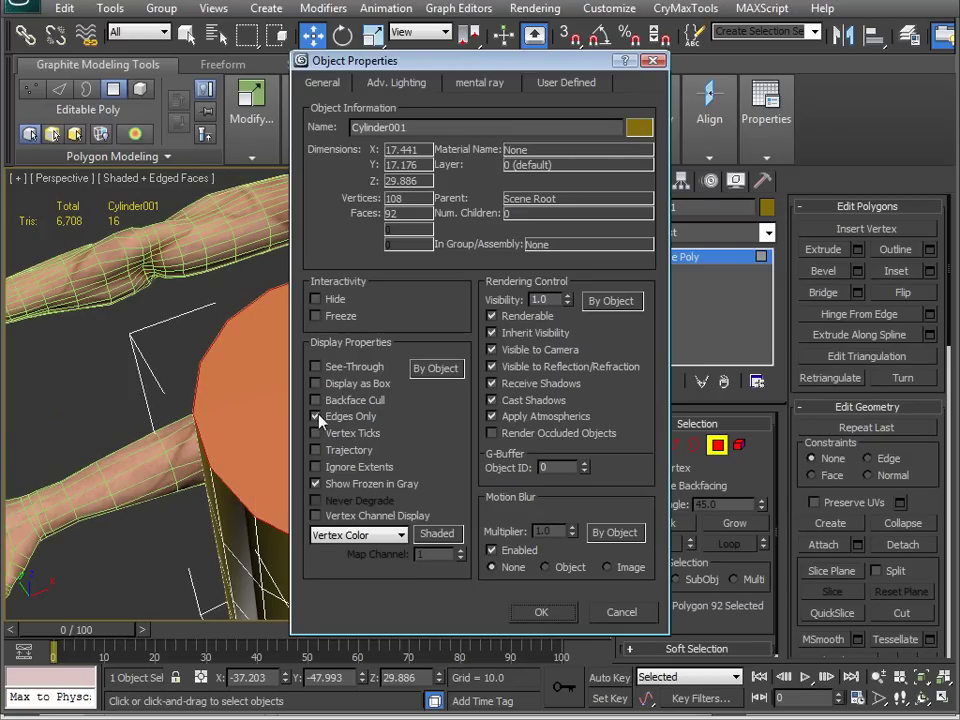
click(520, 612)
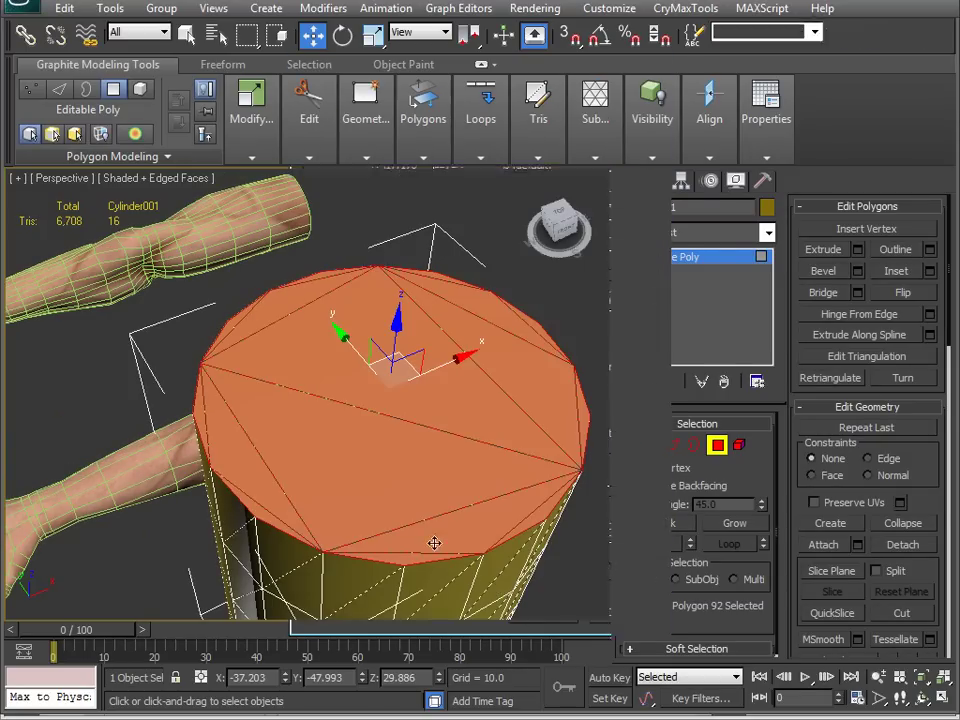
Step: Inspect the triangulation of the cylinder's top cap, clear the polygon selection, and view the whole cylinder
alt+middle_drag(371, 478, 186, 399)
alt+middle_drag(186, 530, 253, 491)
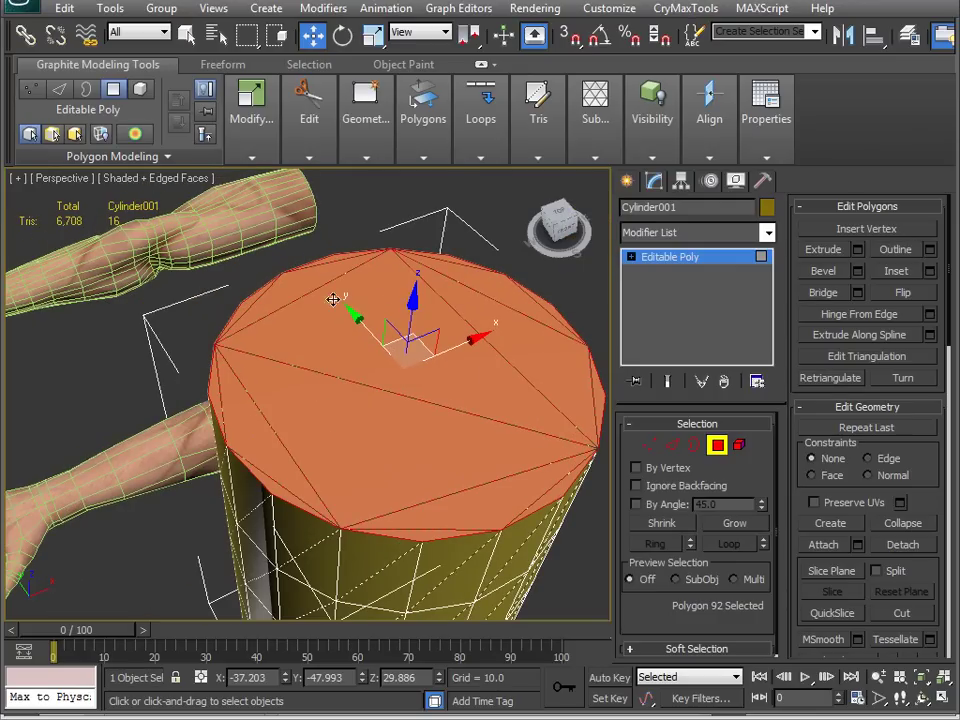
alt+middle_drag(471, 306, 463, 339)
alt+click(466, 333)
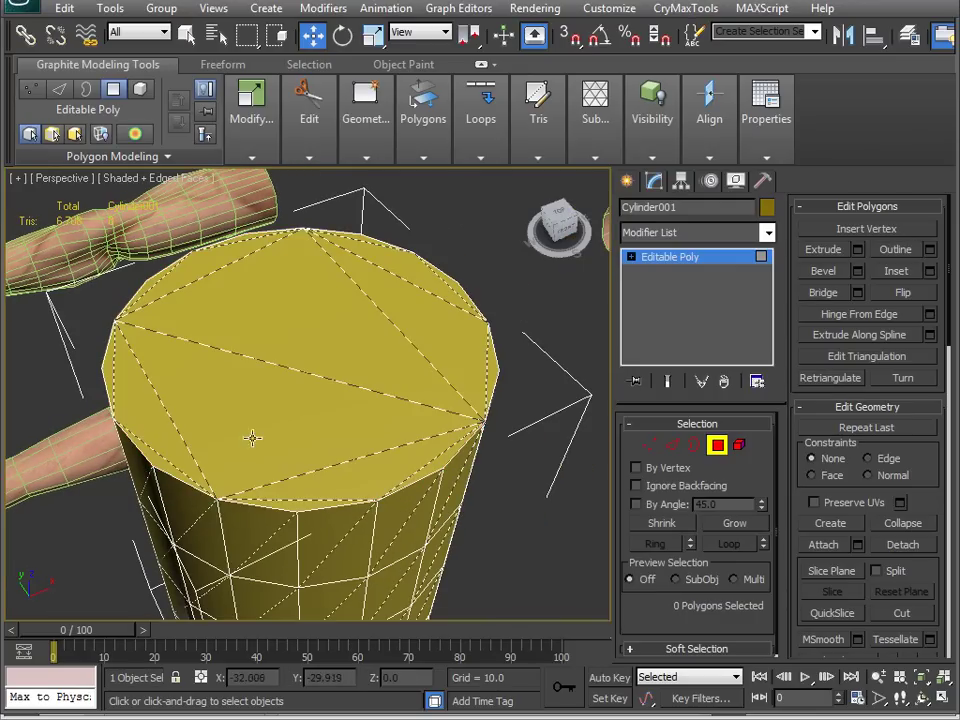
scroll(317, 364, down, 5)
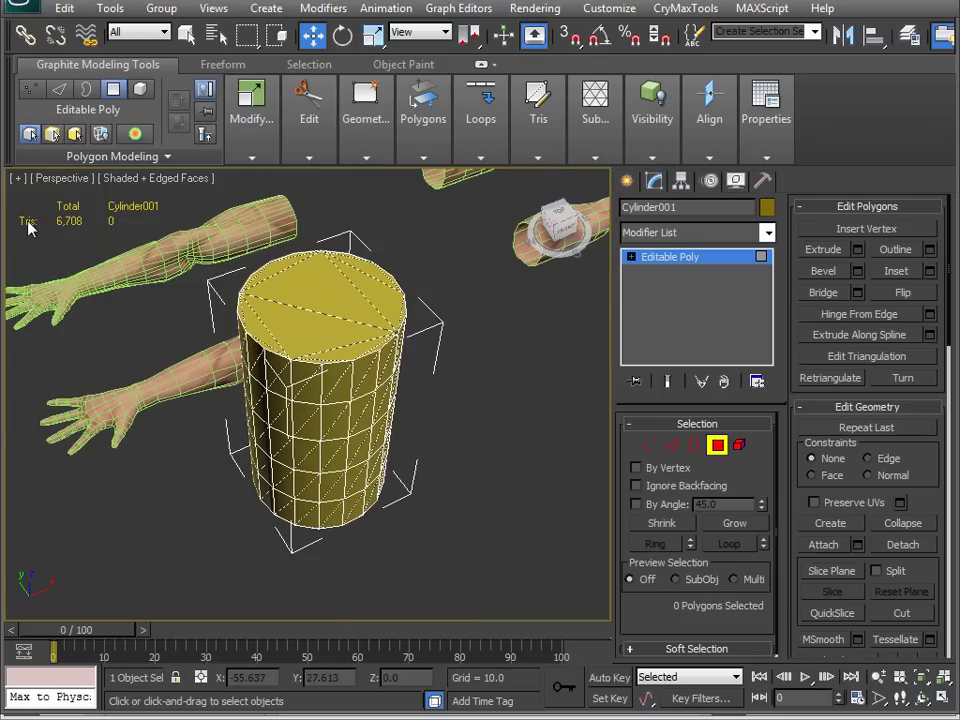
Step: Select the whole cylinder as an element and delete it
click(716, 449)
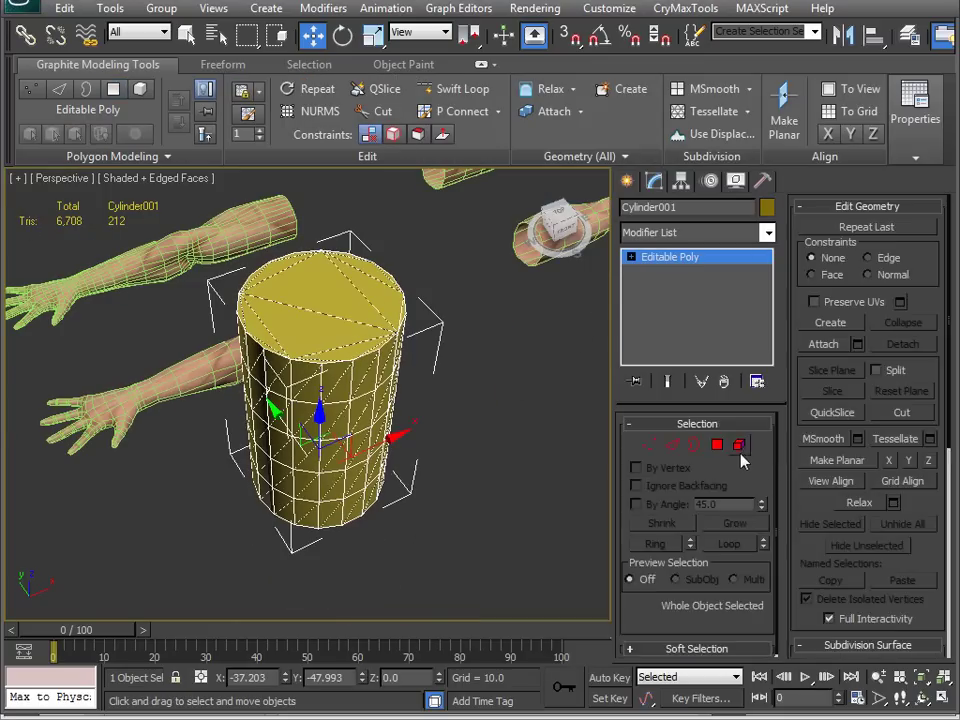
key(5)
click(350, 376)
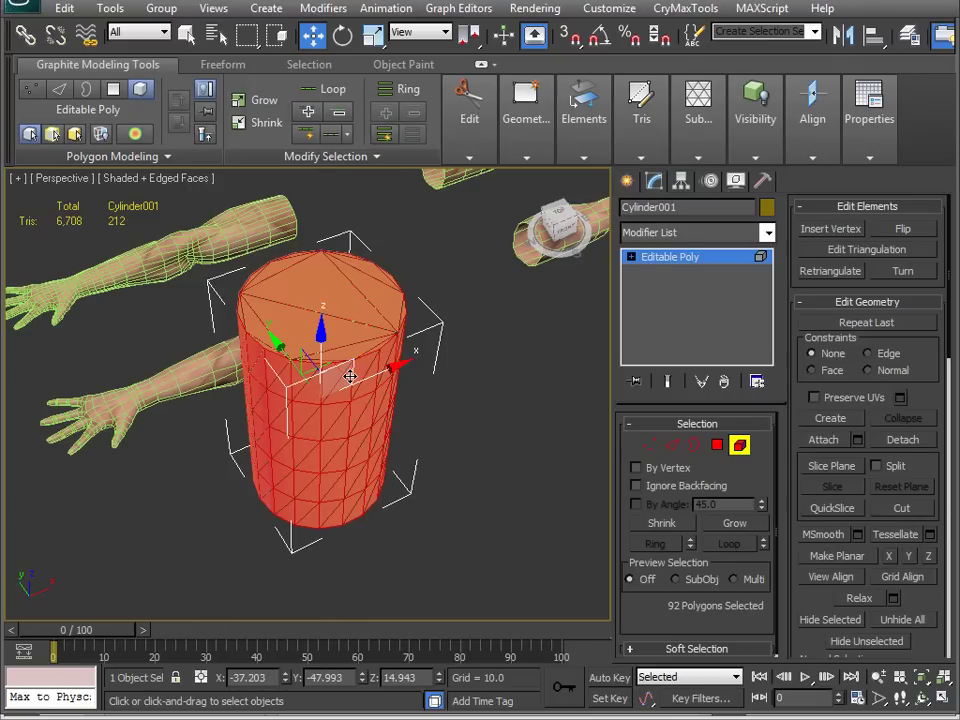
key(Delete)
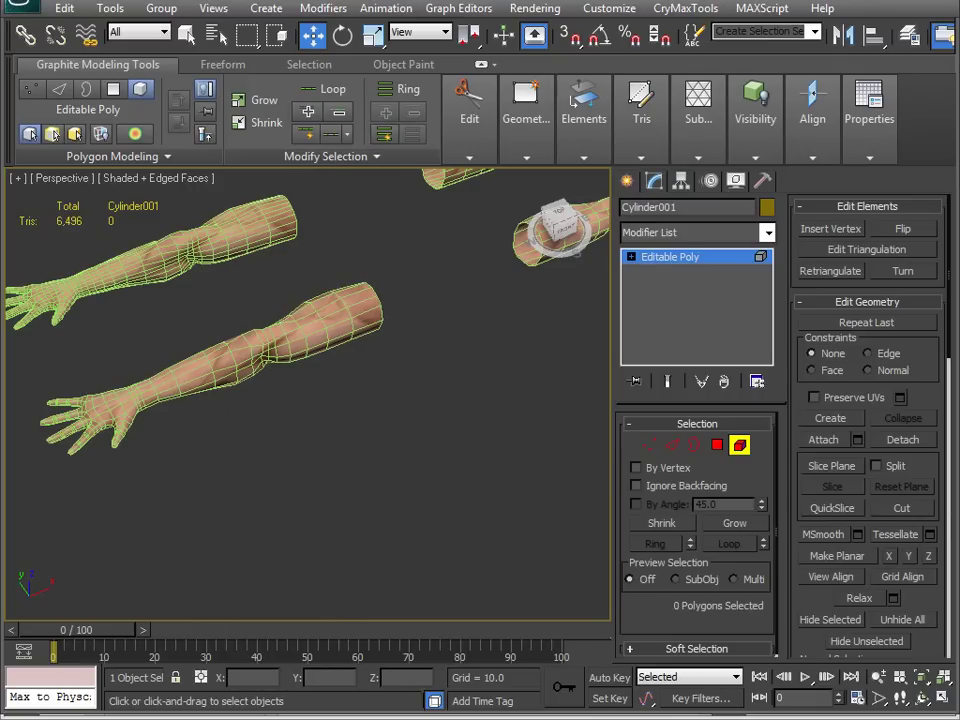
Step: Review the Scene Undo levels and the Wrap Cursor Near Spinner option in the general preferences, and accept the dialog
click(600, 10)
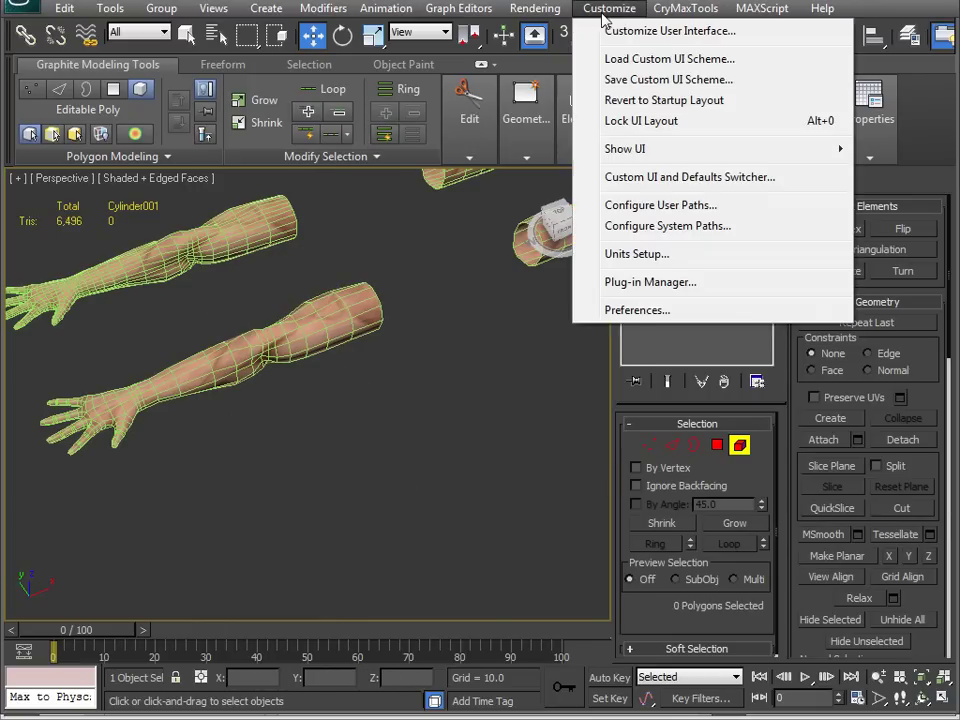
click(630, 309)
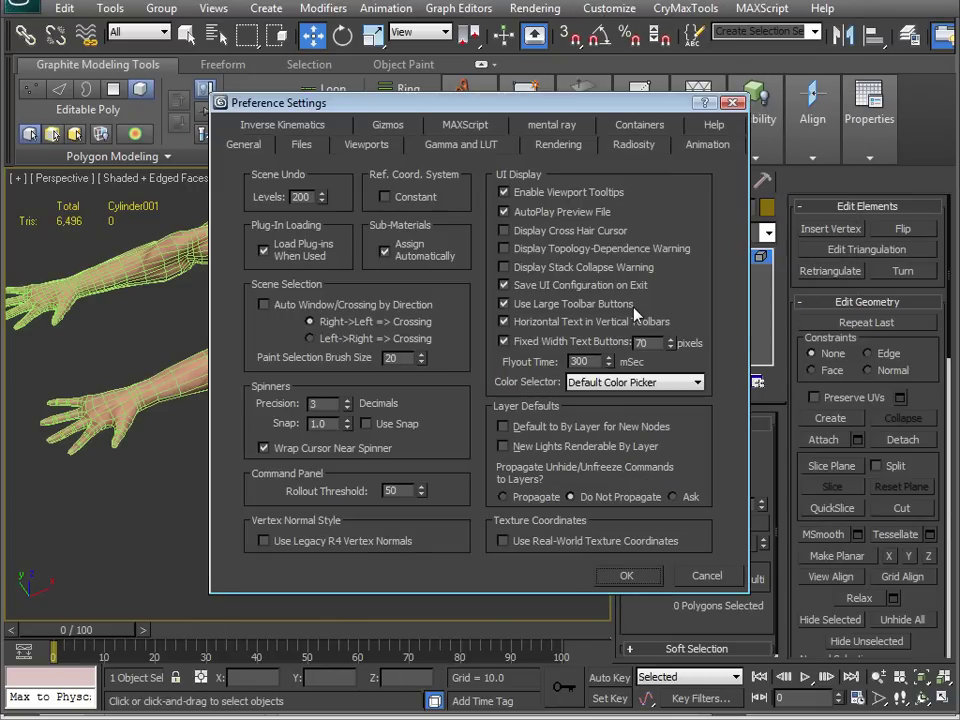
double_click(300, 197)
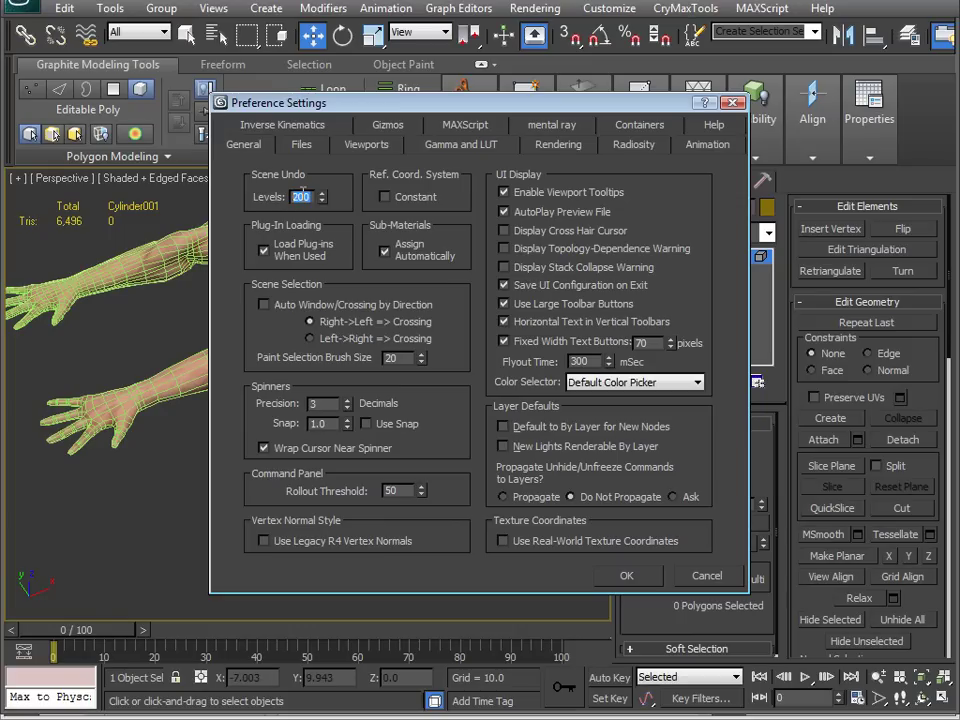
mouse_move(505, 105)
mouse_down()
mouse_move(491, 128)
mouse_move(505, 103)
mouse_up()
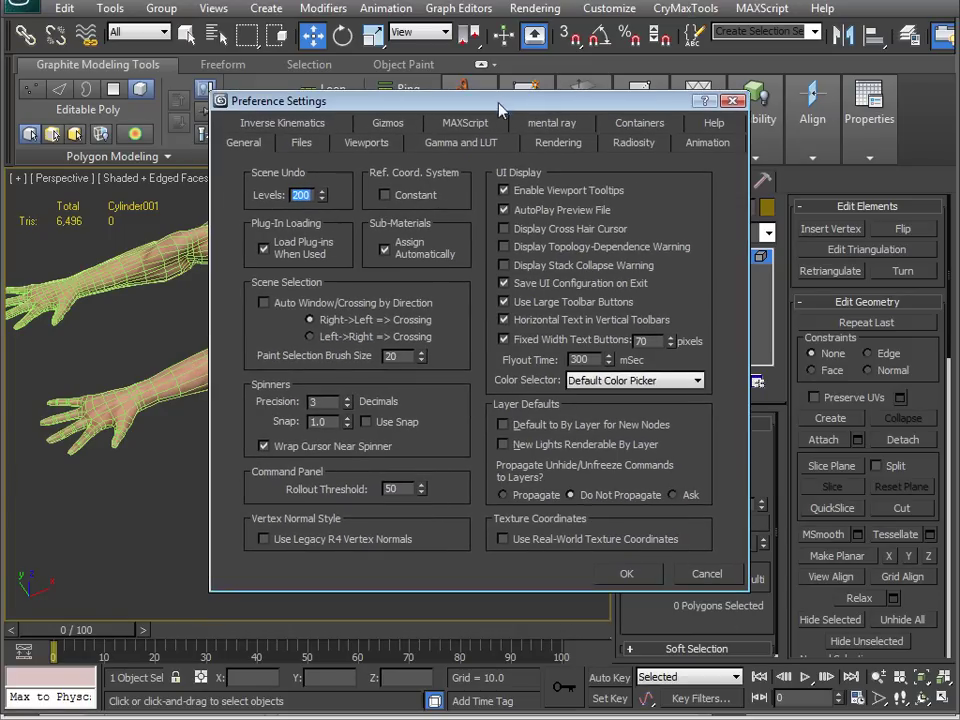
click(263, 447)
click(638, 575)
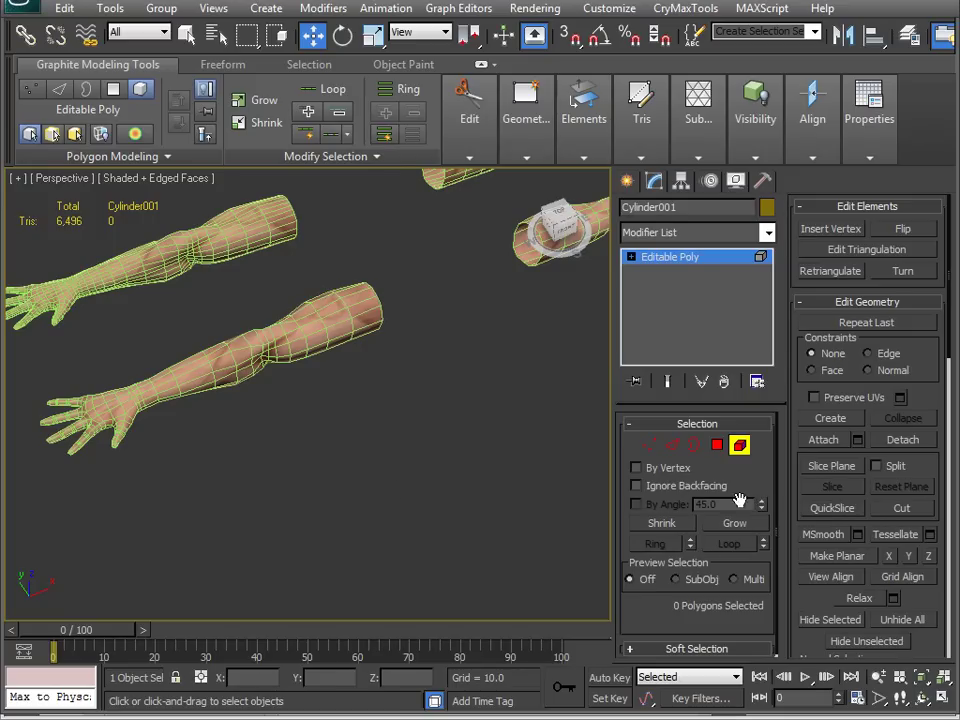
Step: Leave element editing on the emptied cylinder object and select Arms_LR
middle_drag(362, 464, 416, 535)
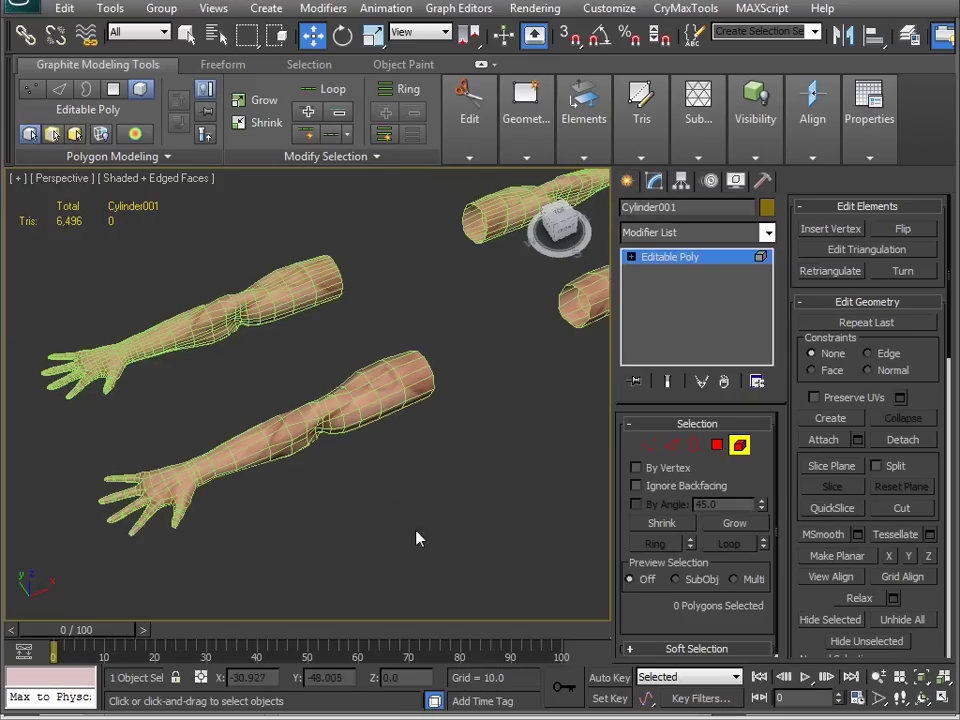
click(738, 446)
middle_drag(426, 417, 381, 434)
click(357, 392)
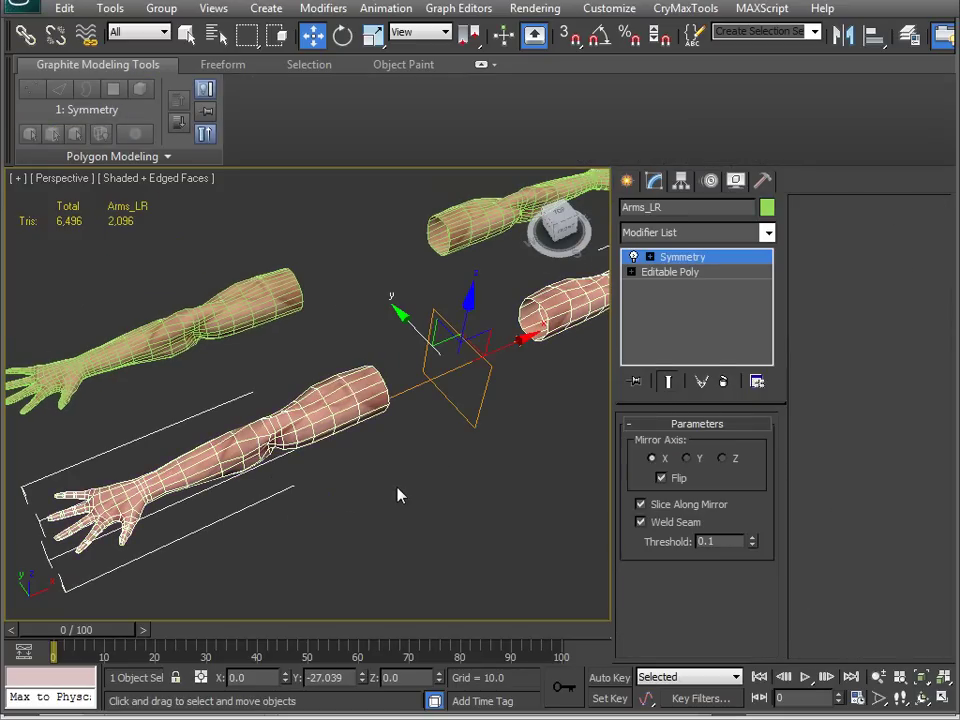
alt+middle_drag(398, 495, 405, 454)
Step: Check the position coordinates of Arms_LR, move it along X to about -1.7, and undo the move
click(256, 677)
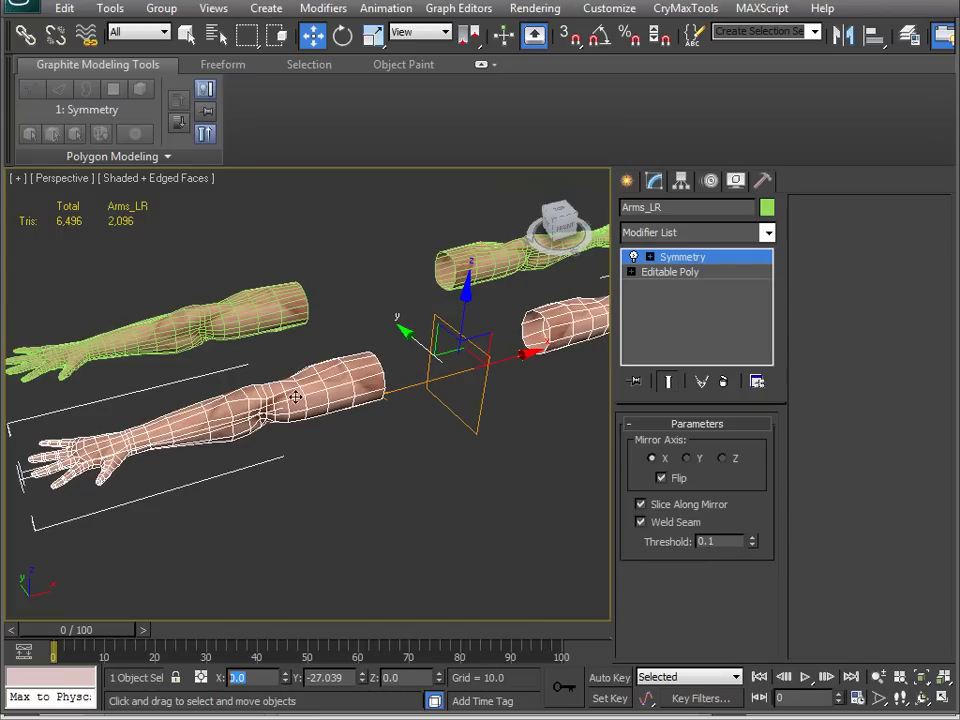
click(340, 678)
drag(256, 677, 178, 678)
mouse_move(357, 506)
alt+middle_down()
mouse_move(287, 488)
mouse_move(261, 463)
mouse_move(264, 482)
mouse_move(279, 459)
mouse_move(377, 459)
mouse_move(450, 566)
mouse_move(343, 510)
alt+middle_up()
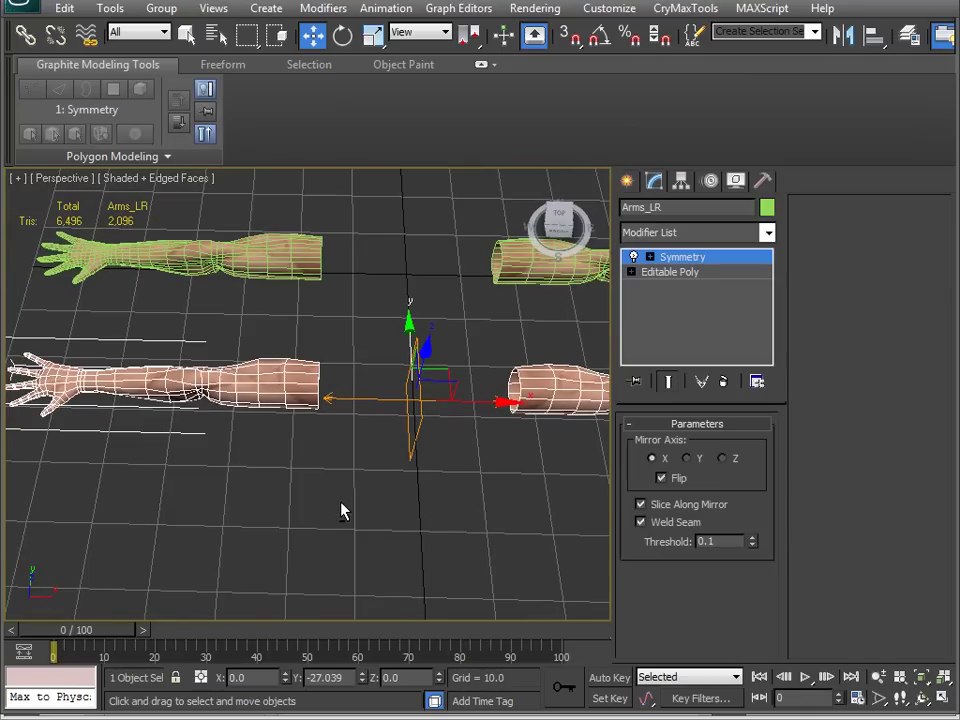
click(478, 408)
click(567, 401)
drag(488, 402, 474, 422)
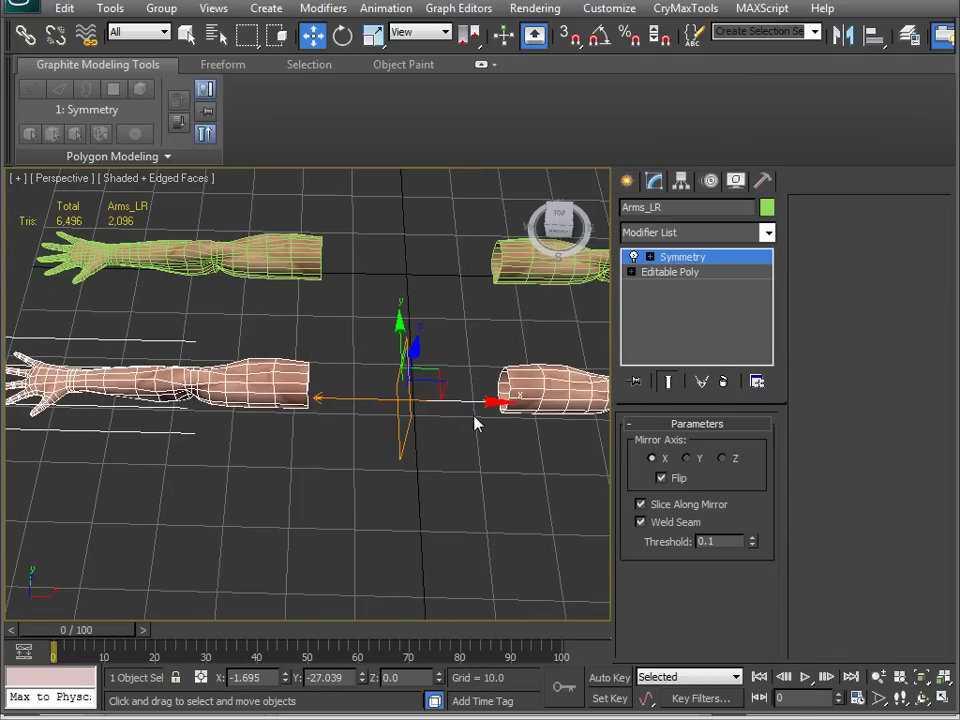
key(ctrl+z)
Step: Lower Arms_LR along the Z axis to about -642.6 by continuously adjusting its Z coordinate
alt+middle_drag(263, 432, 240, 378)
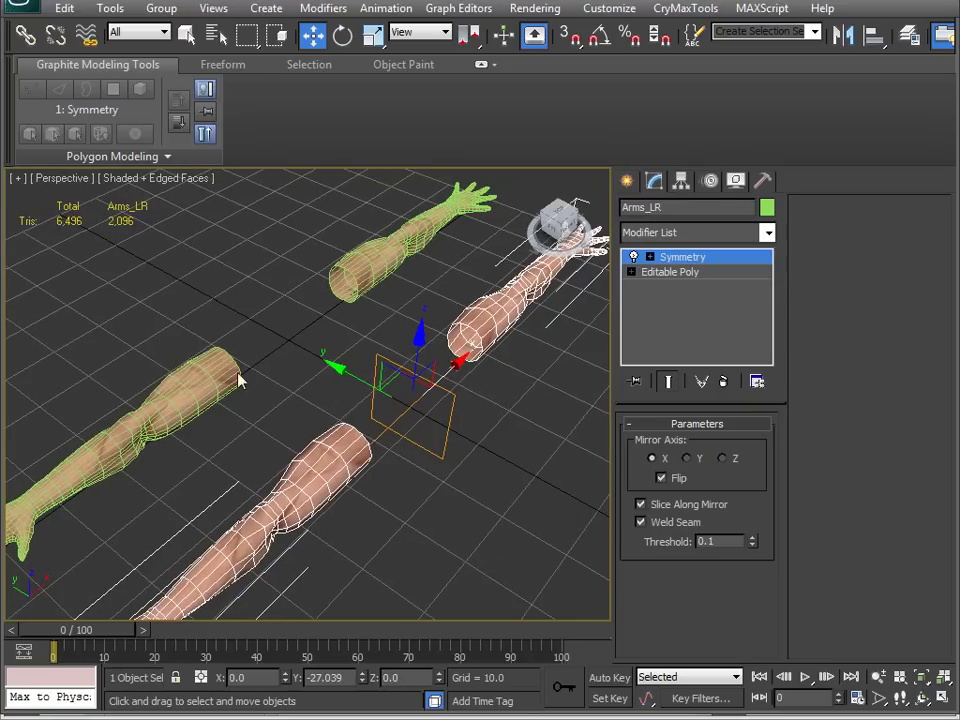
alt+middle_drag(313, 456, 278, 459)
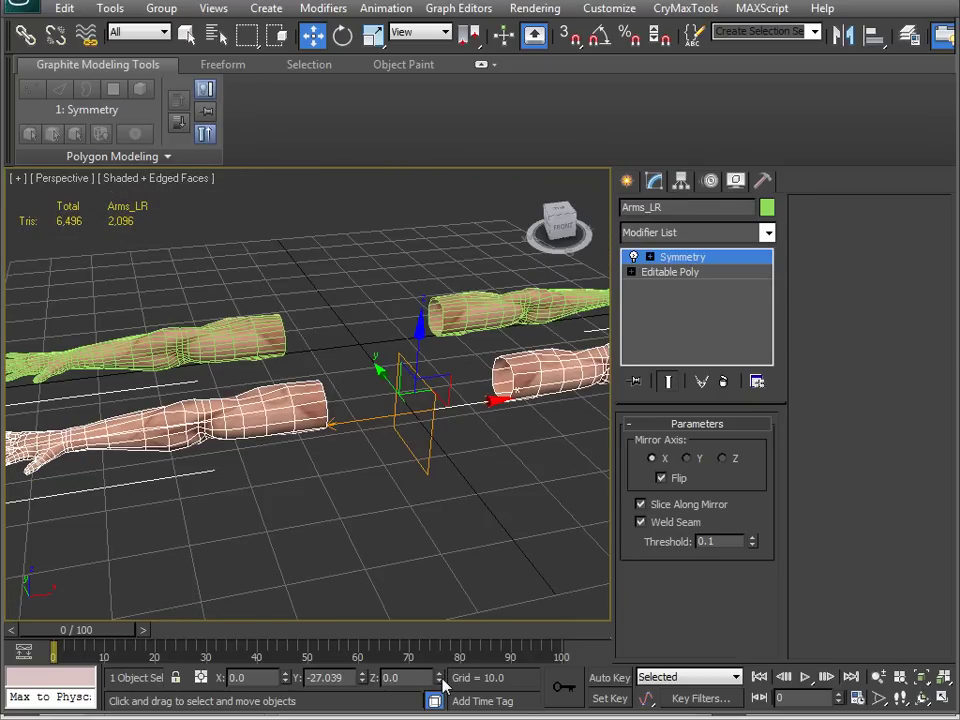
drag(441, 678, 423, 217)
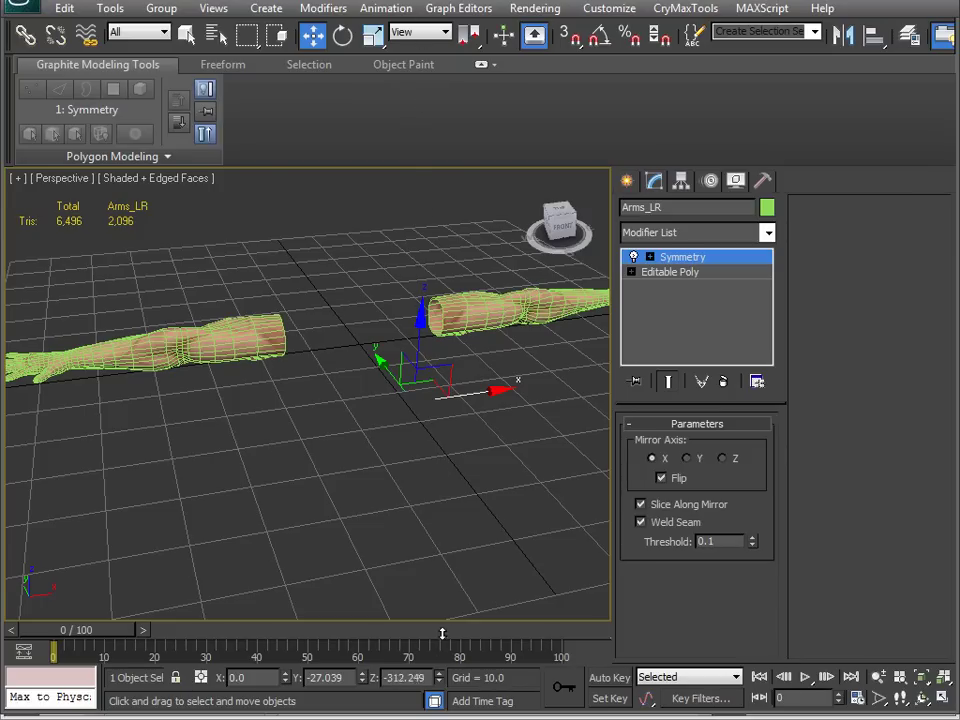
drag(442, 633, 442, 683)
drag(419, 48, 430, 660)
drag(301, 508, 444, 556)
mouse_move(400, 462)
alt+middle_down()
mouse_move(400, 509)
mouse_move(341, 446)
mouse_move(341, 193)
mouse_move(397, 448)
alt+middle_up()
key(z)
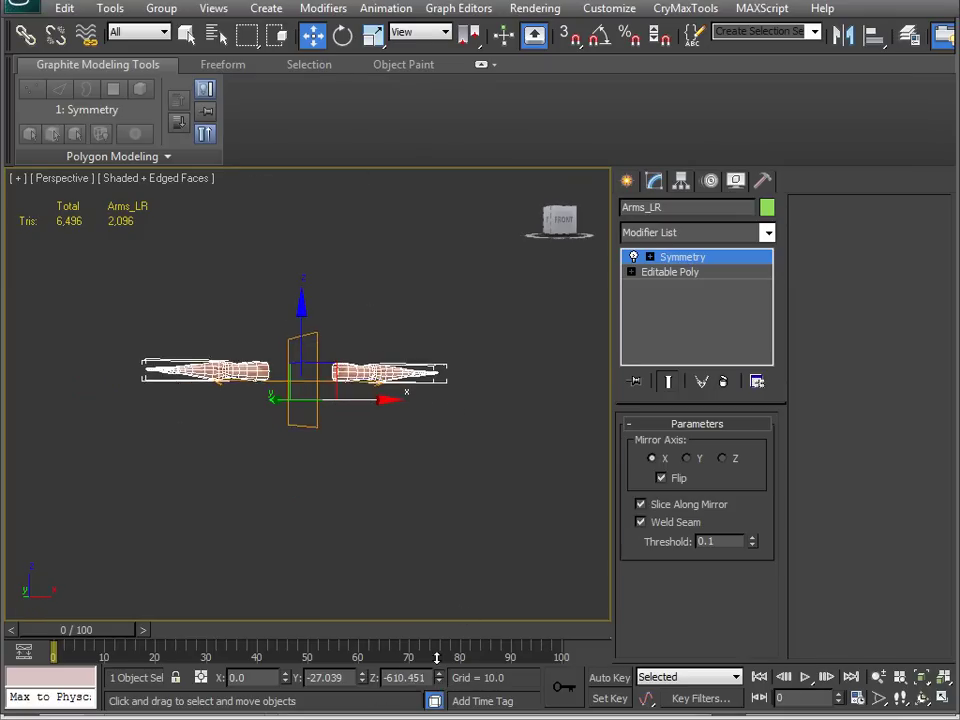
mouse_move(436, 657)
mouse_down()
mouse_move(422, 516)
mouse_move(416, 10)
mouse_move(420, 285)
mouse_move(411, 328)
mouse_move(381, 60)
mouse_move(422, 696)
mouse_move(445, 8)
mouse_move(445, 719)
mouse_move(446, 668)
mouse_up()
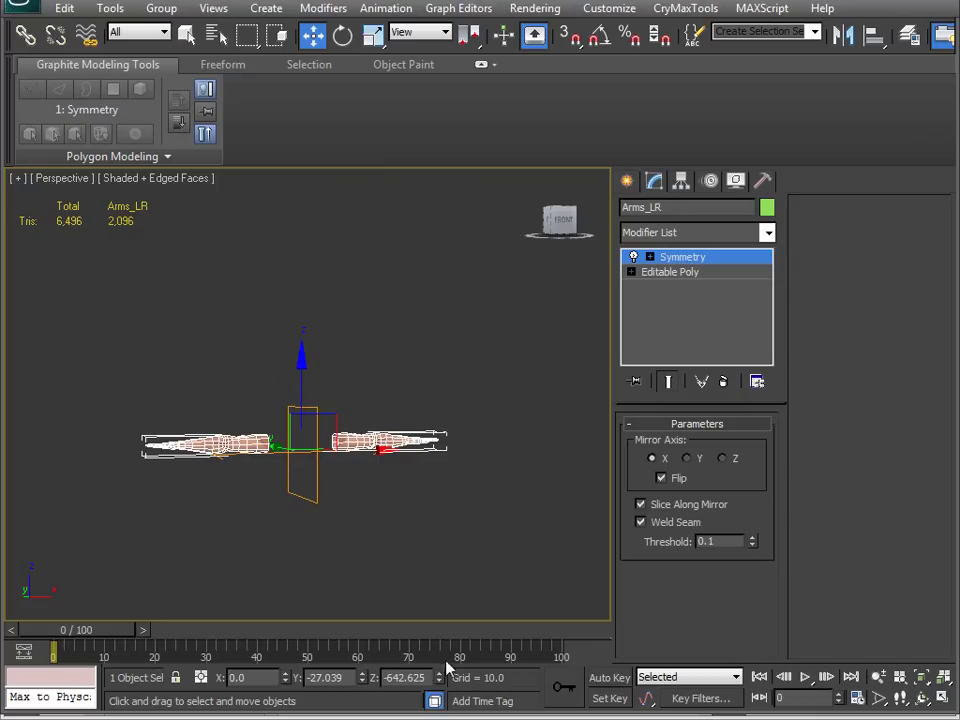
Step: Revisit the Wrap Cursor Near Spinner option in the general preferences and accept the dialog
click(385, 8)
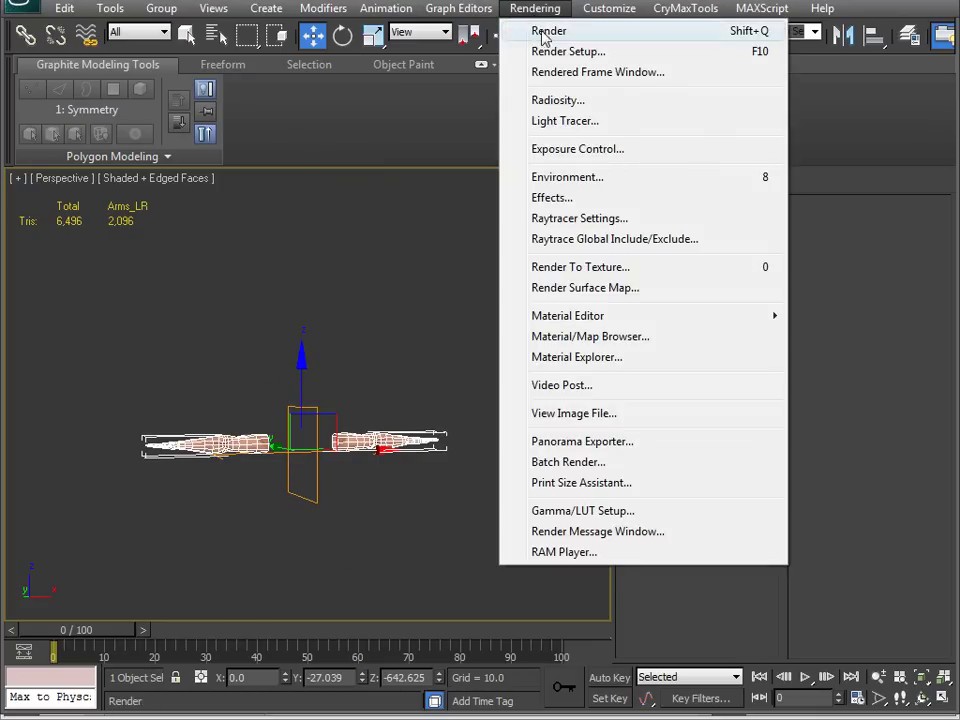
click(637, 310)
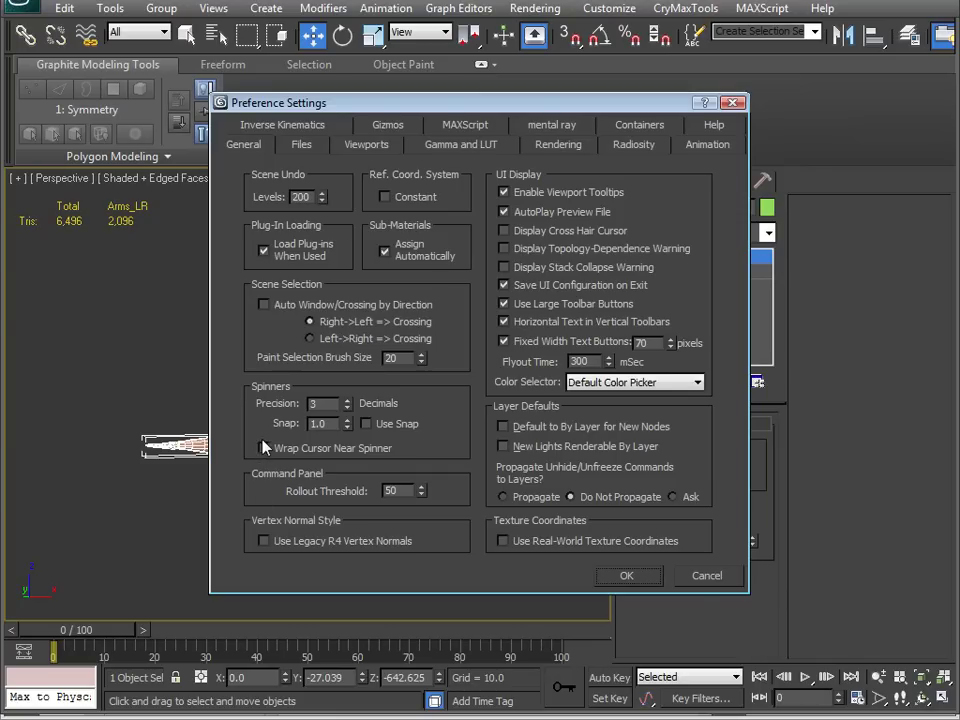
click(626, 577)
Step: Raise Arms_LR along the Z axis to about -581 by continuously adjusting its Z coordinate
drag(438, 679, 384, 680)
alt+middle_drag(317, 515, 317, 568)
middle_drag(315, 419, 320, 455)
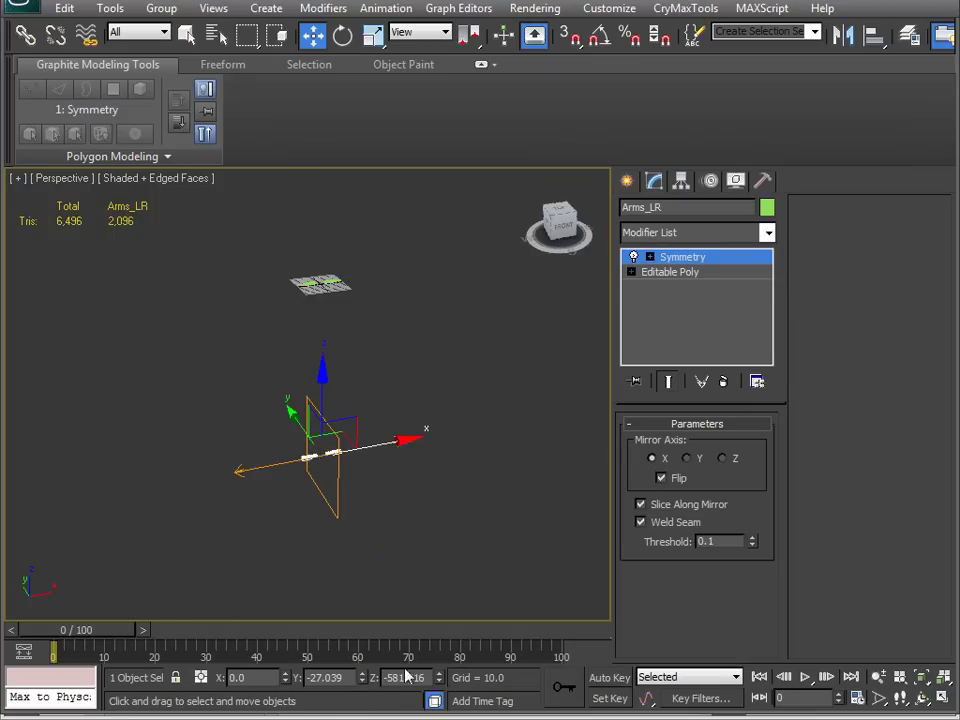
Step: Reset the Z and Y coordinates of Arms_LR to 0
right_click(438, 681)
key(z)
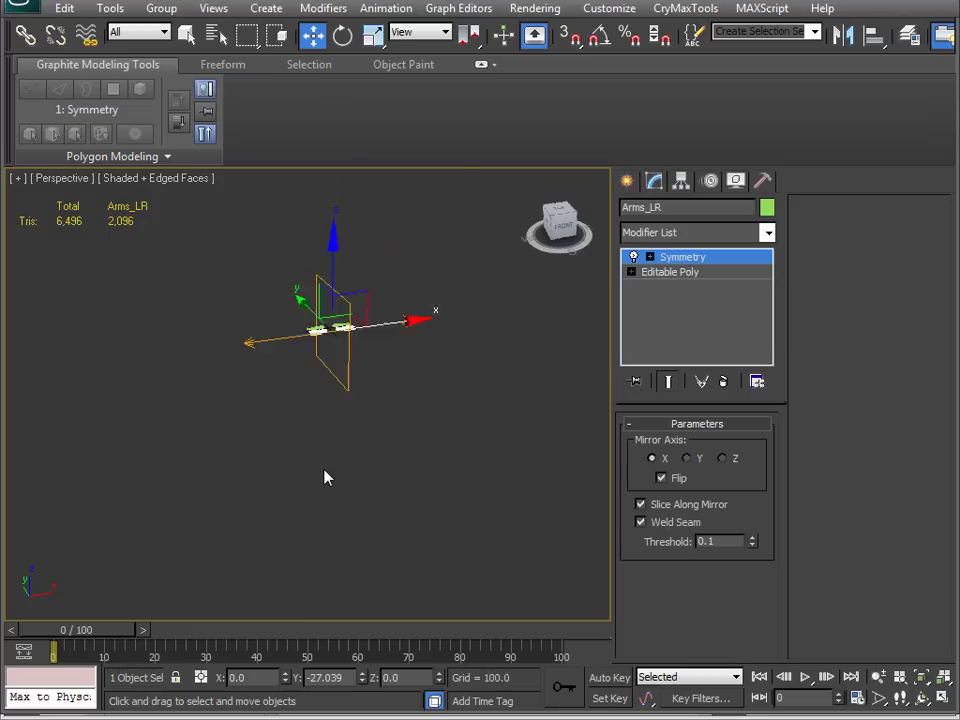
right_click(363, 678)
alt+middle_drag(330, 462, 408, 531)
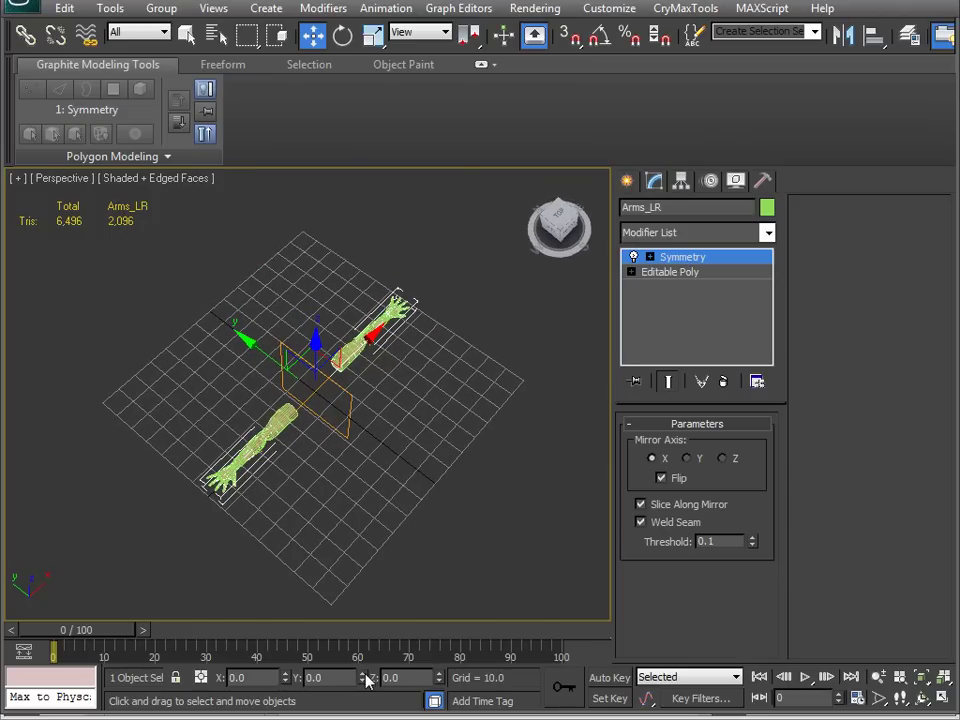
Step: Try different Y positions for Arms_LR and leave its Y coordinate at about 37.4
drag(365, 678, 356, 663)
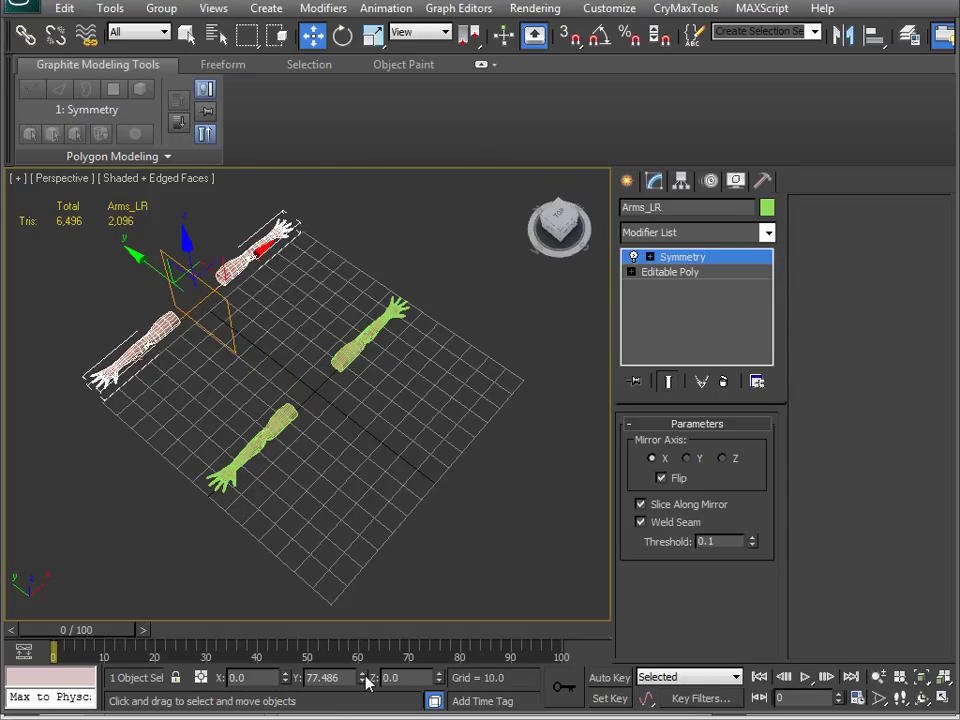
right_click(364, 679)
mouse_move(363, 681)
mouse_down()
mouse_move(369, 707)
mouse_move(381, 693)
mouse_move(360, 670)
mouse_up()
middle_drag(324, 576, 297, 517)
alt+middle_drag(400, 404, 480, 330)
middle_drag(152, 405, 214, 390)
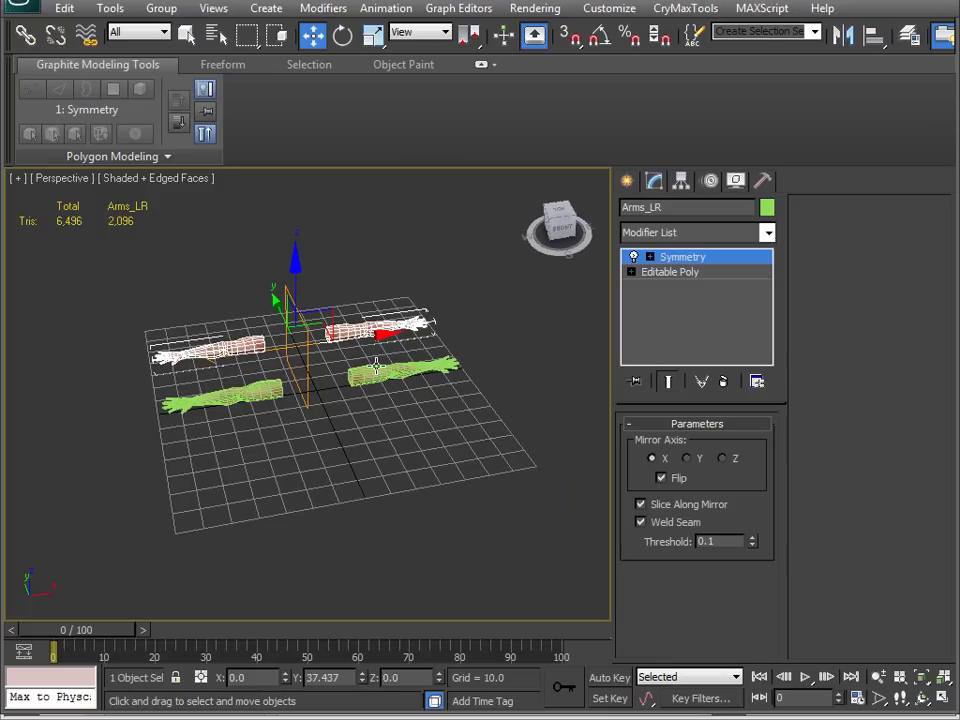
Step: Compare the meshes and triangle counts of the two arm objects, leaving Arms_HR selected
click(375, 367)
middle_drag(324, 405, 334, 432)
click(251, 366)
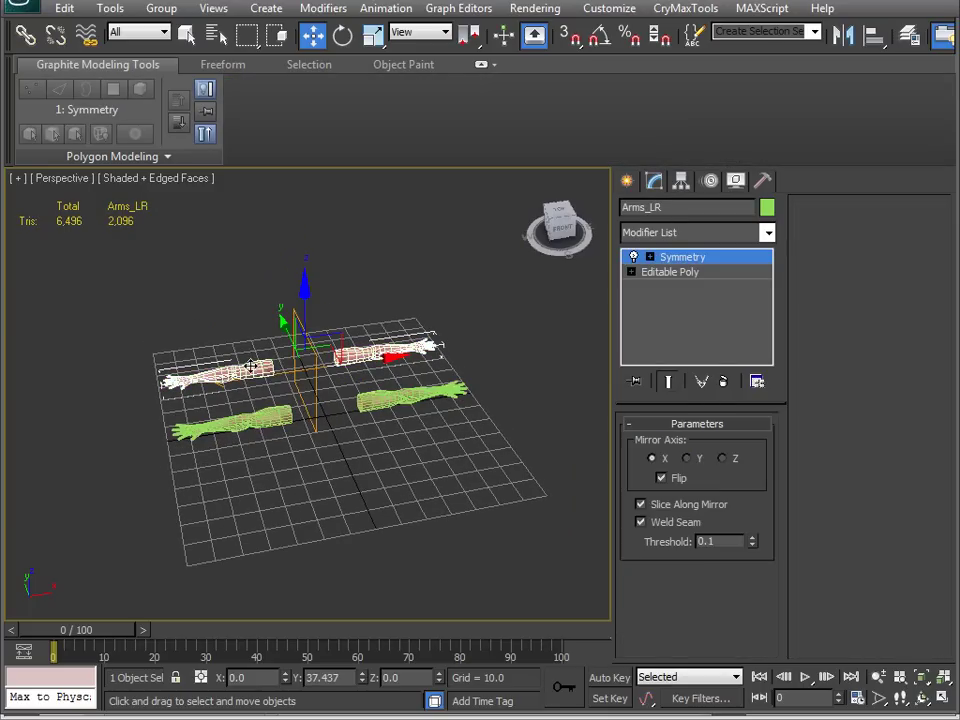
click(370, 393)
alt+middle_drag(370, 393, 356, 427)
scroll(296, 476, up, 5)
scroll(356, 449, down, 2)
scroll(358, 434, down, 1)
Step: Add a Bend modifier to Arms_HR and set its angle to 242
click(767, 232)
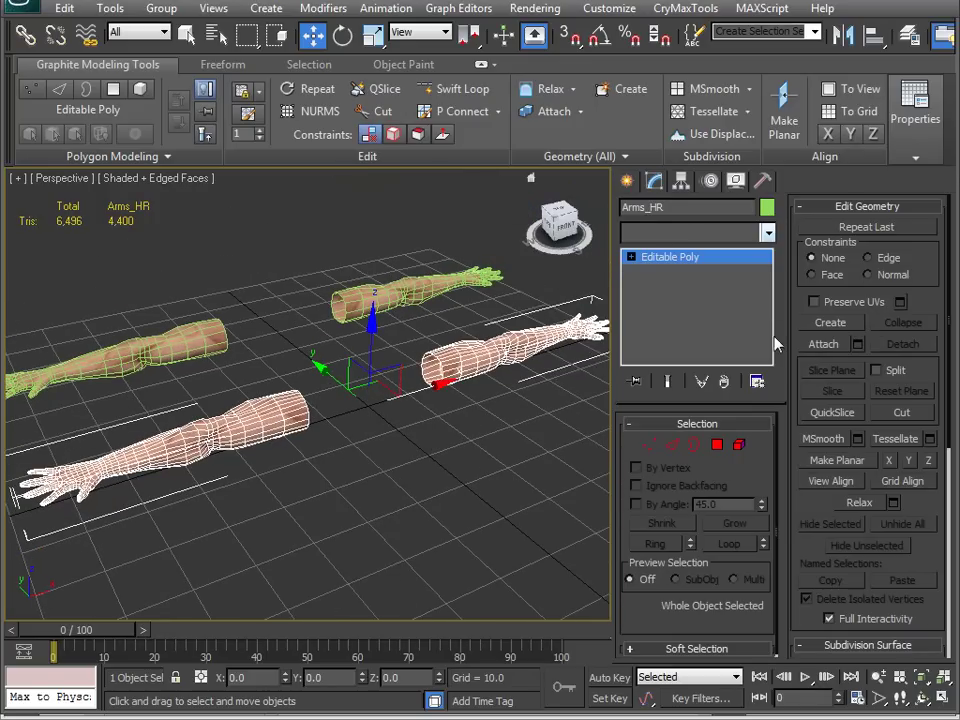
drag(775, 346, 757, 357)
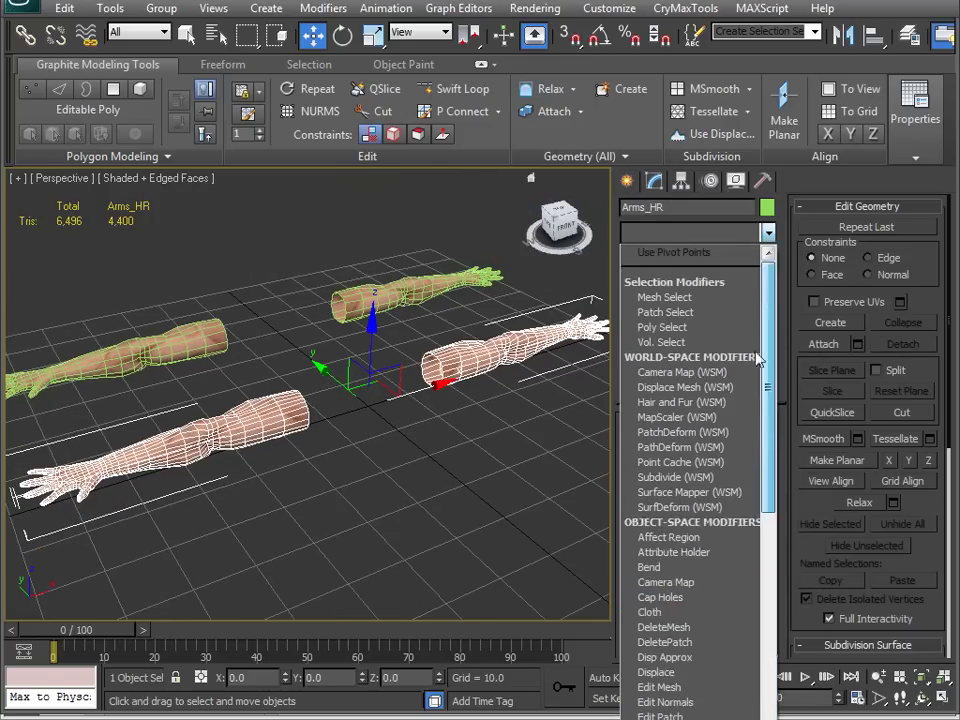
click(647, 571)
click(648, 568)
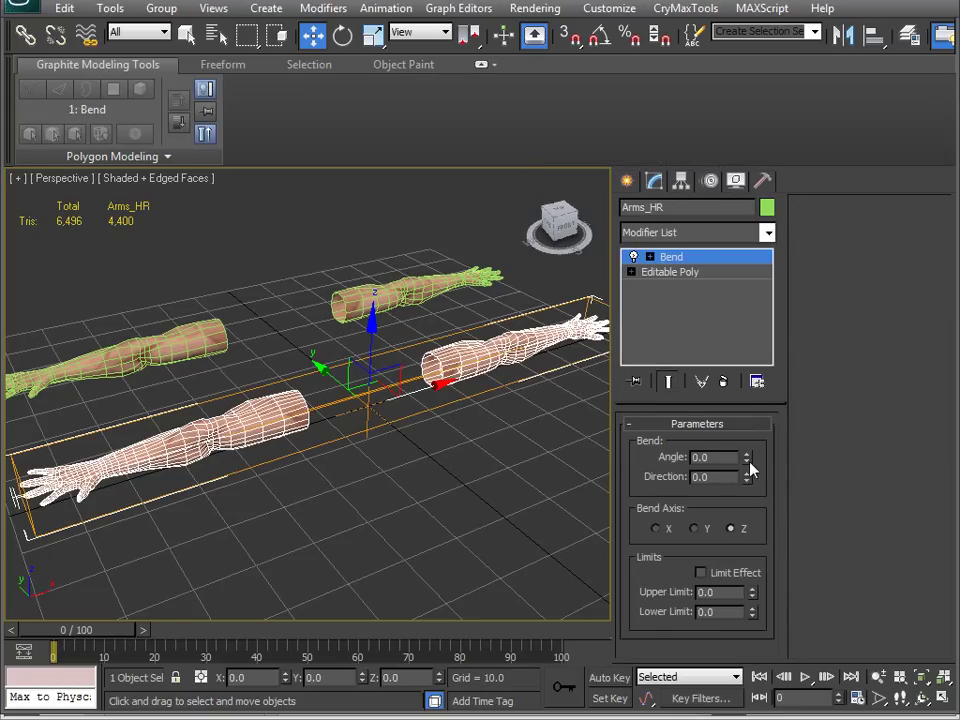
drag(745, 456, 719, 455)
scroll(401, 493, down, 6)
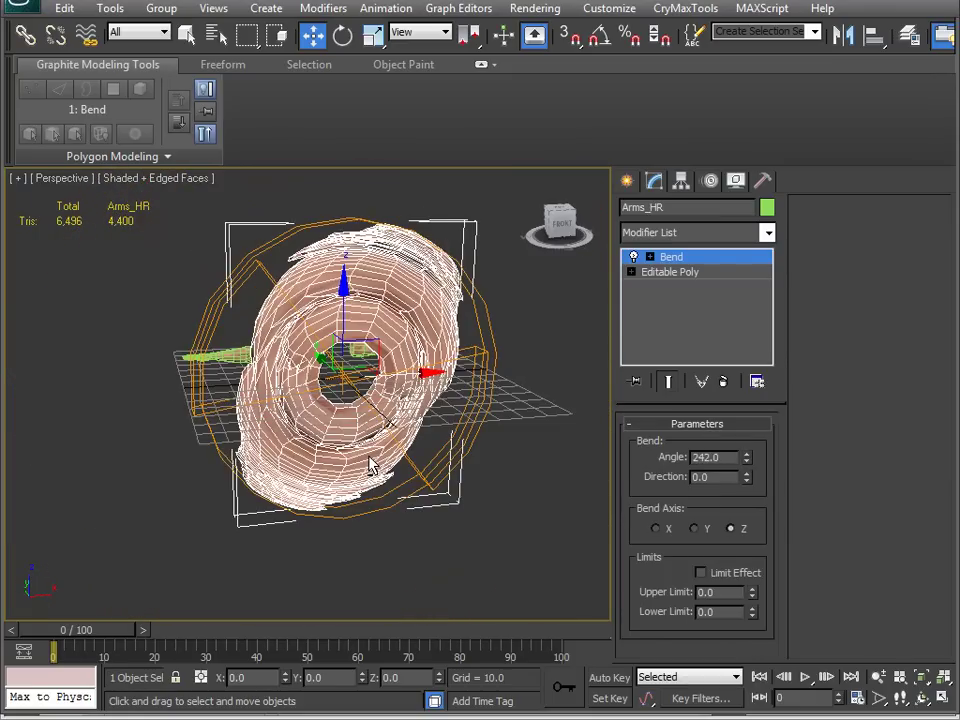
alt+middle_drag(369, 457, 374, 486)
Step: Try collapsing the modifier stack of Arms_HR with undo and redo, and remove its Bend modifier
right_click(672, 258)
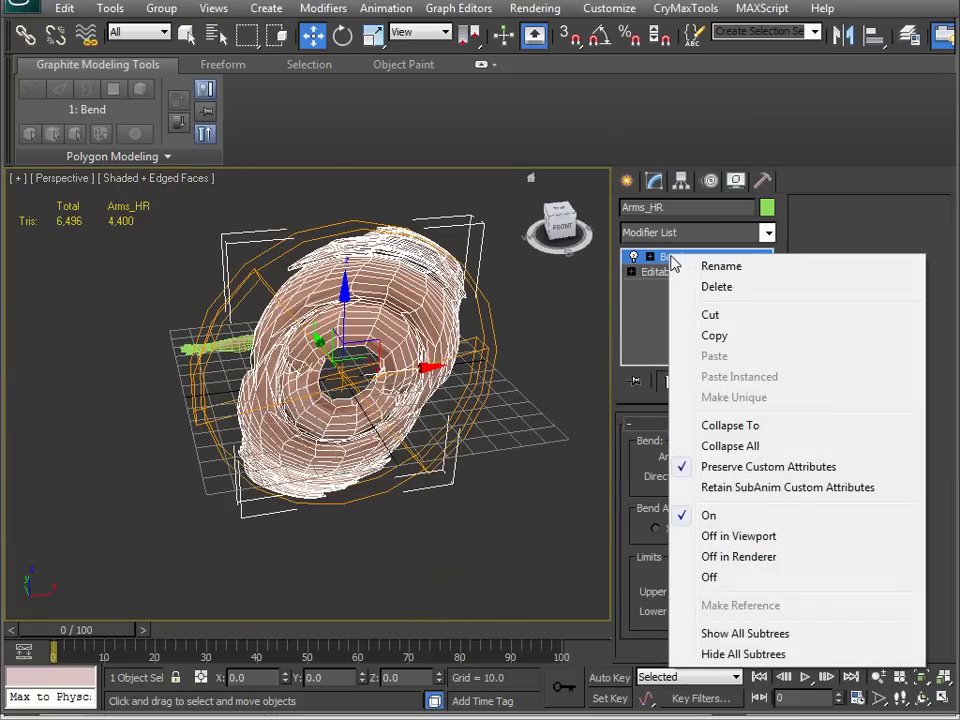
click(736, 447)
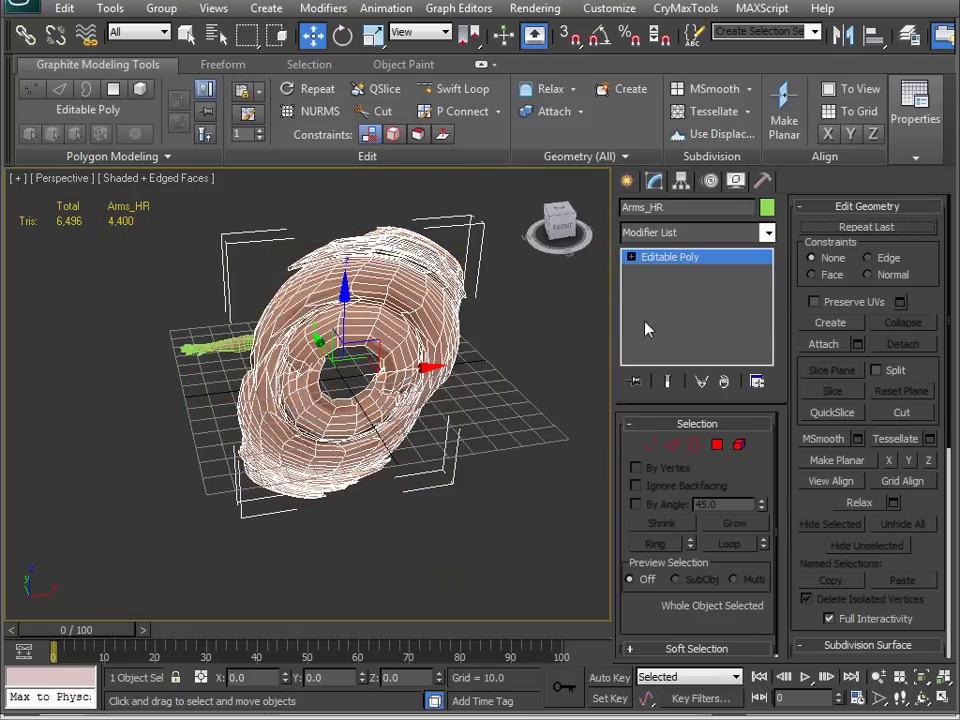
key(ctrl+z)
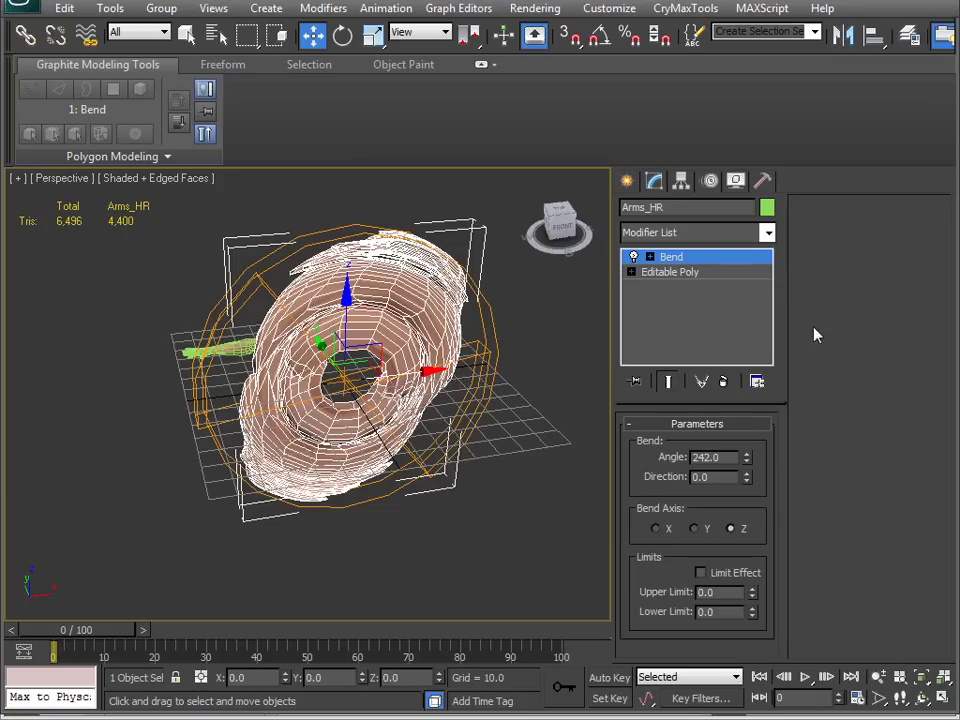
key(ctrl+y)
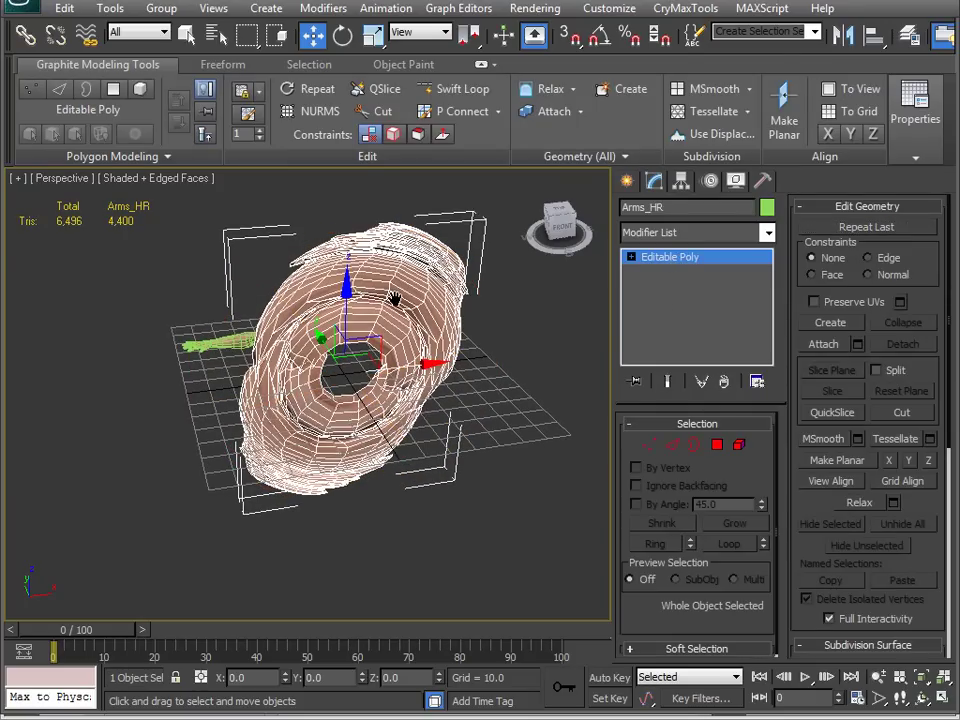
key(ctrl+z)
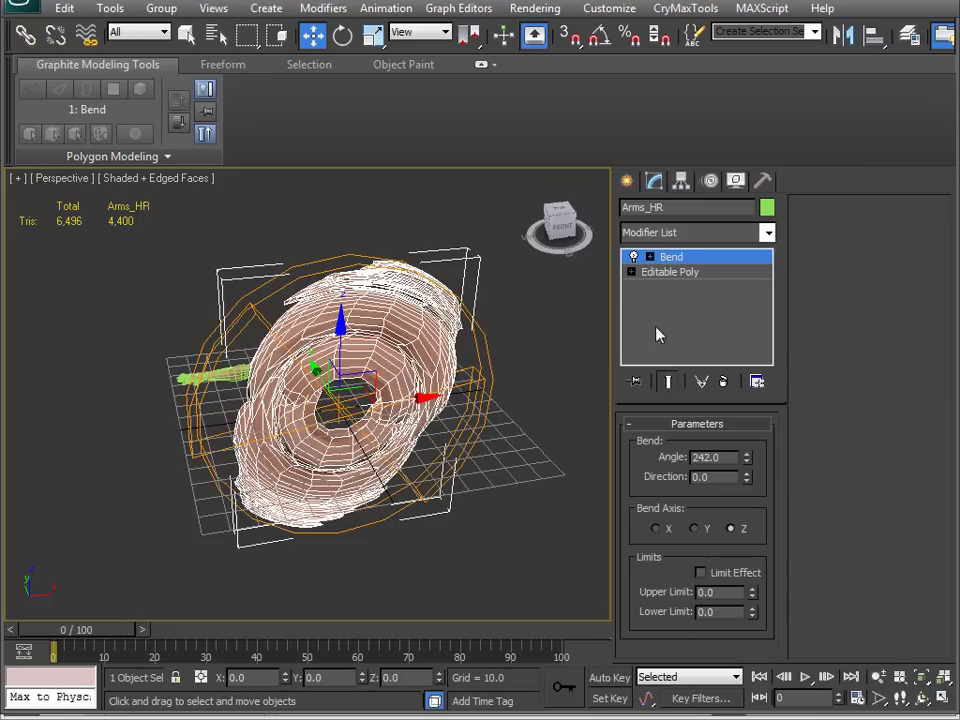
click(726, 382)
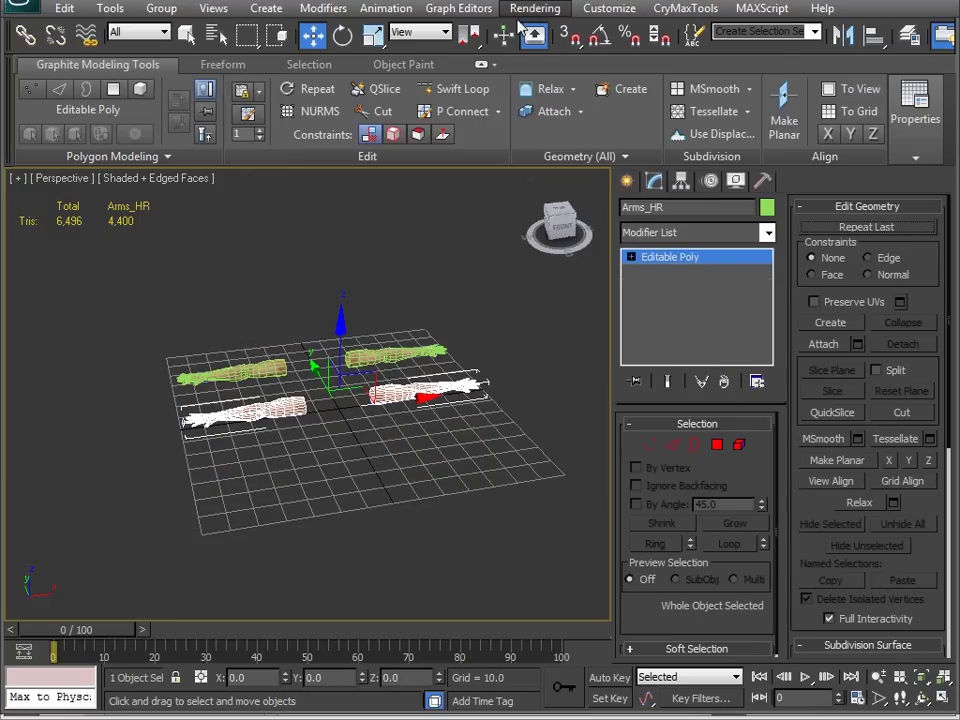
Step: Open the keyboard shortcut settings in the Customize User Interface dialog and review the available command groups
click(609, 8)
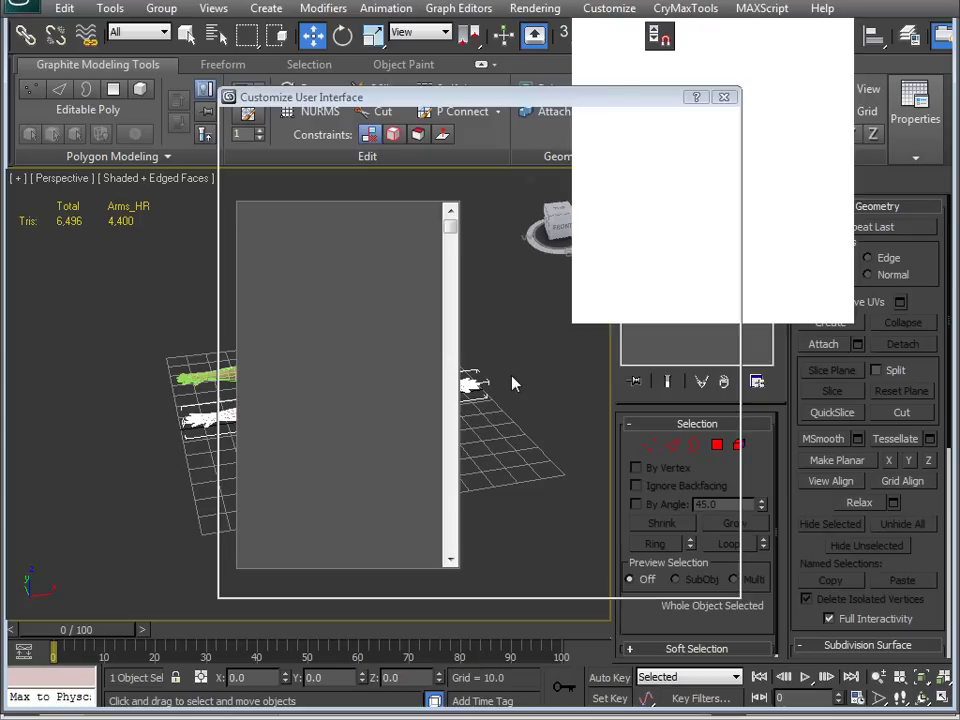
drag(499, 96, 548, 101)
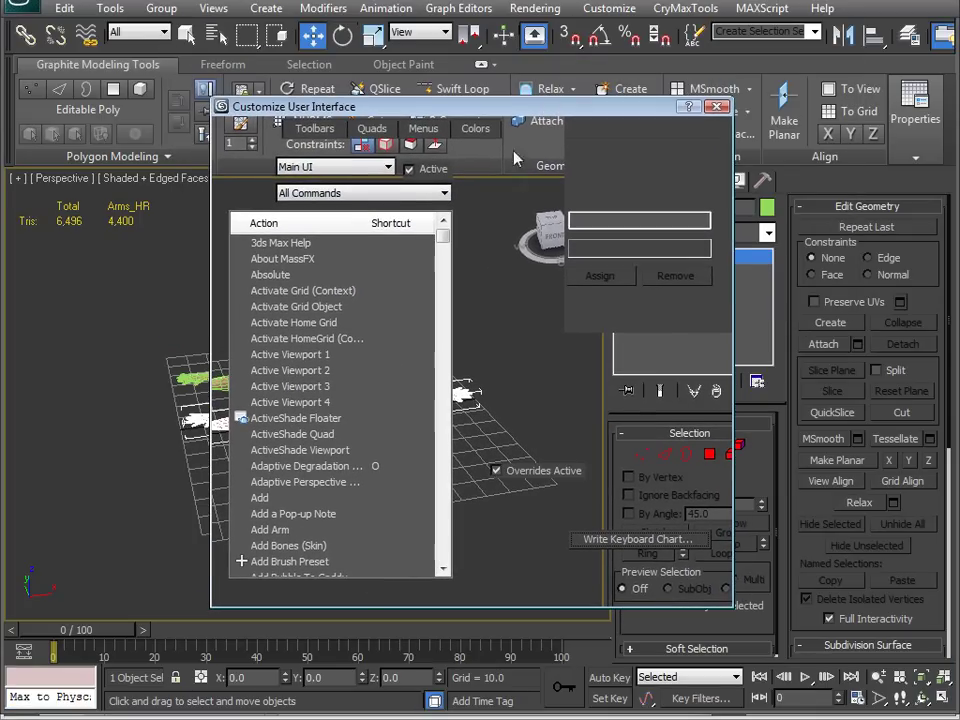
click(716, 106)
click(618, 9)
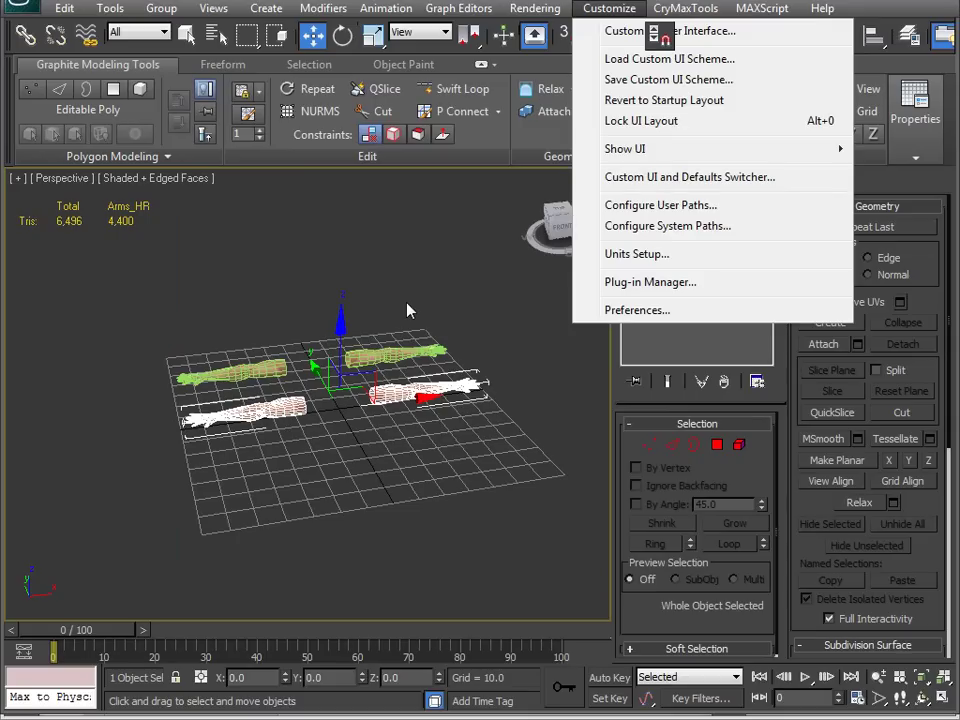
click(655, 33)
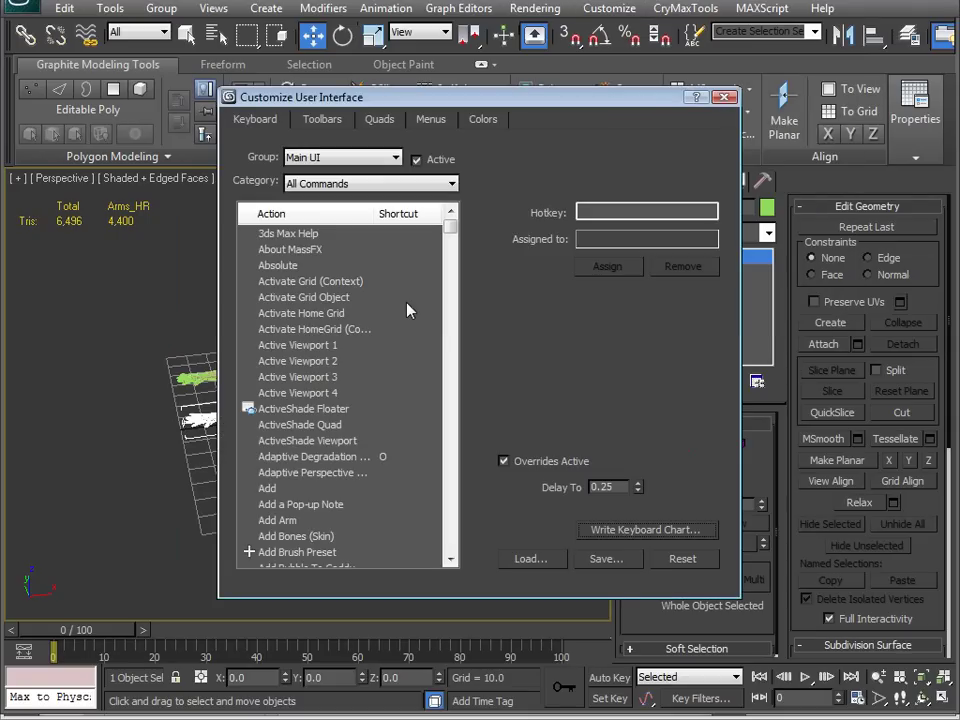
click(305, 163)
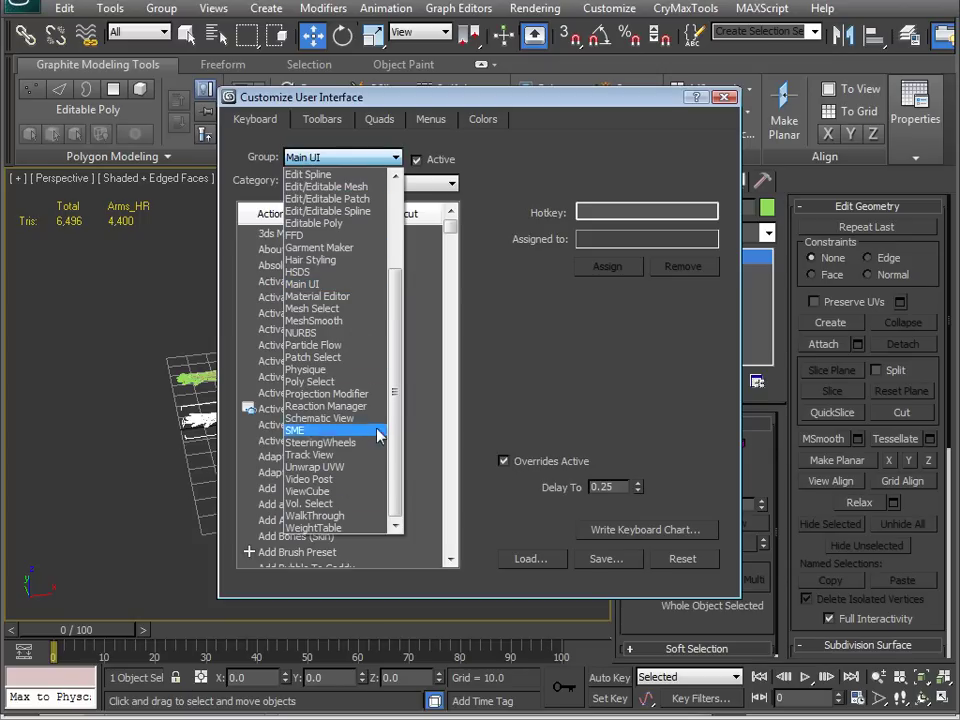
click(313, 160)
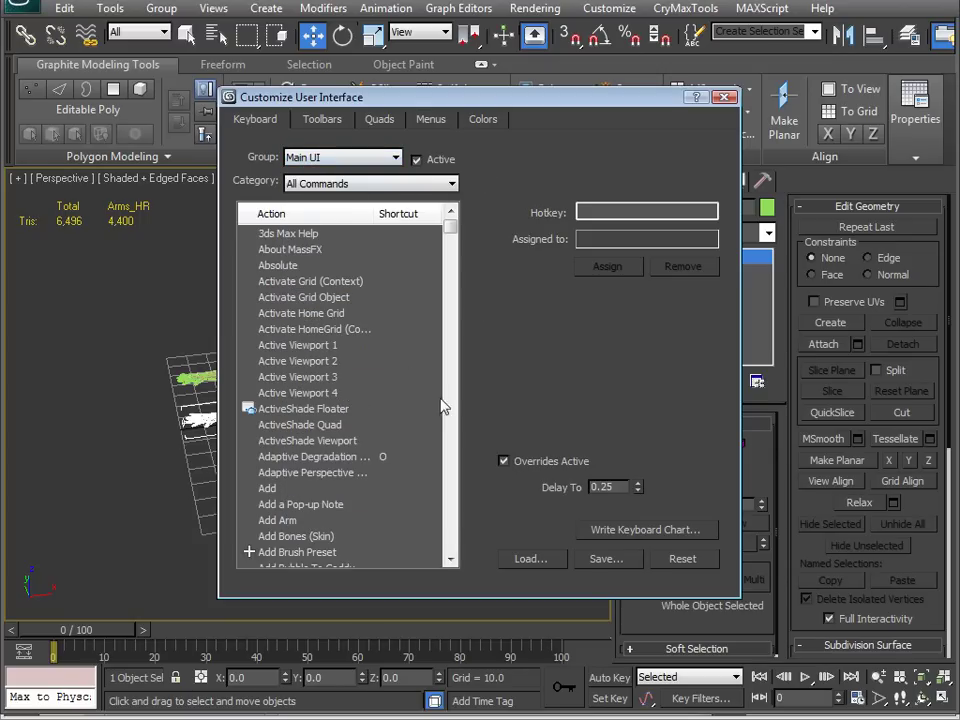
Step: Find the commands for converting to Editable Mesh and Editable Poly in the Main UI group, and resize the list columns to read their shortcuts
mouse_move(451, 226)
mouse_down()
mouse_move(463, 354)
mouse_move(430, 527)
mouse_move(437, 579)
mouse_move(444, 482)
mouse_move(426, 366)
mouse_move(449, 274)
mouse_up()
click(598, 213)
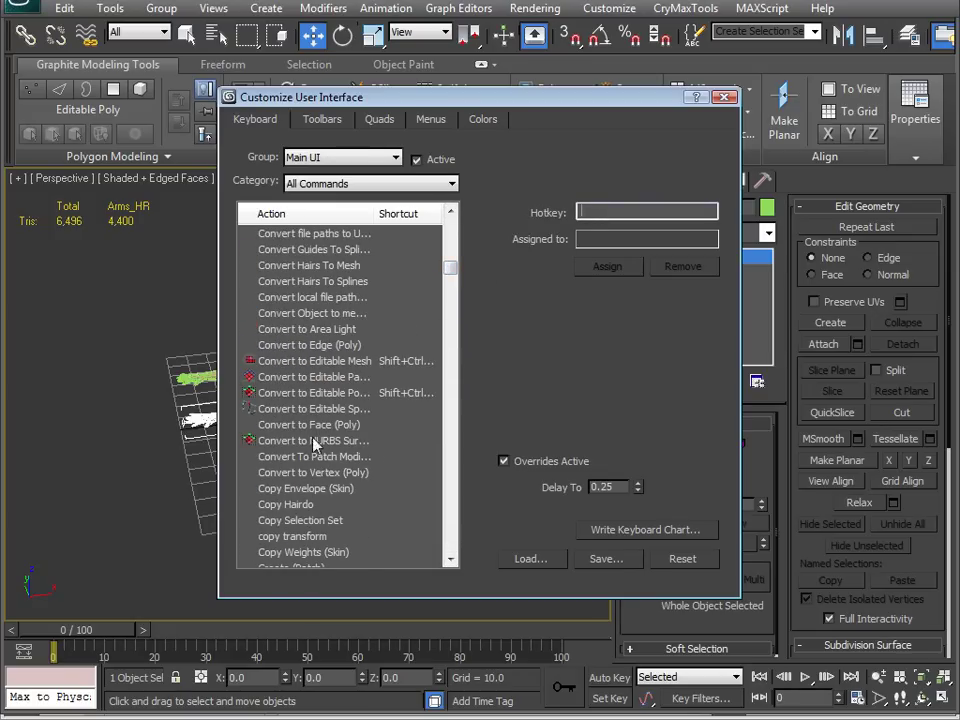
click(338, 377)
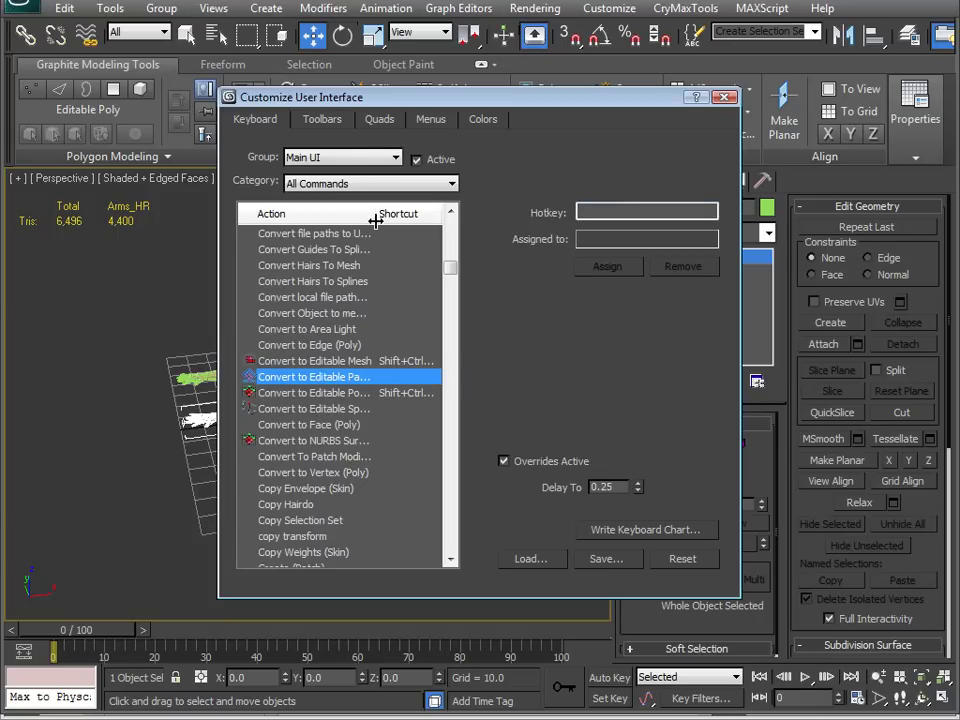
drag(375, 214, 336, 215)
click(352, 392)
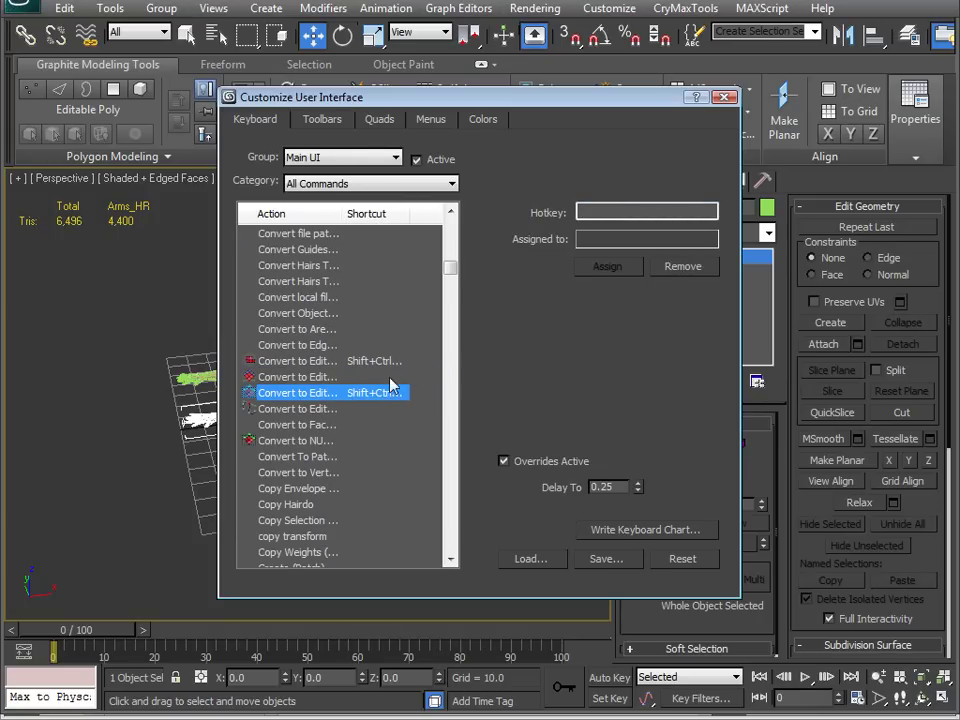
drag(409, 212, 423, 214)
mouse_move(342, 216)
mouse_down()
mouse_move(378, 215)
mouse_move(345, 215)
mouse_up()
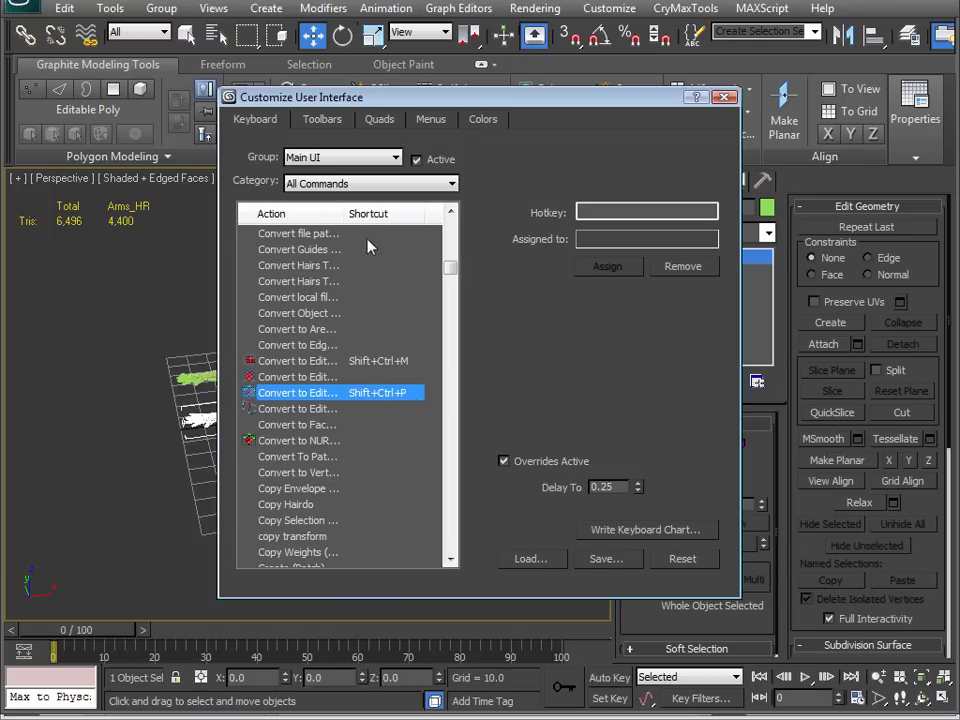
click(377, 360)
Step: Check the assignment of the Shift+Ctrl+P hotkey with the Convert to Editable Poly command selected
click(376, 391)
click(583, 217)
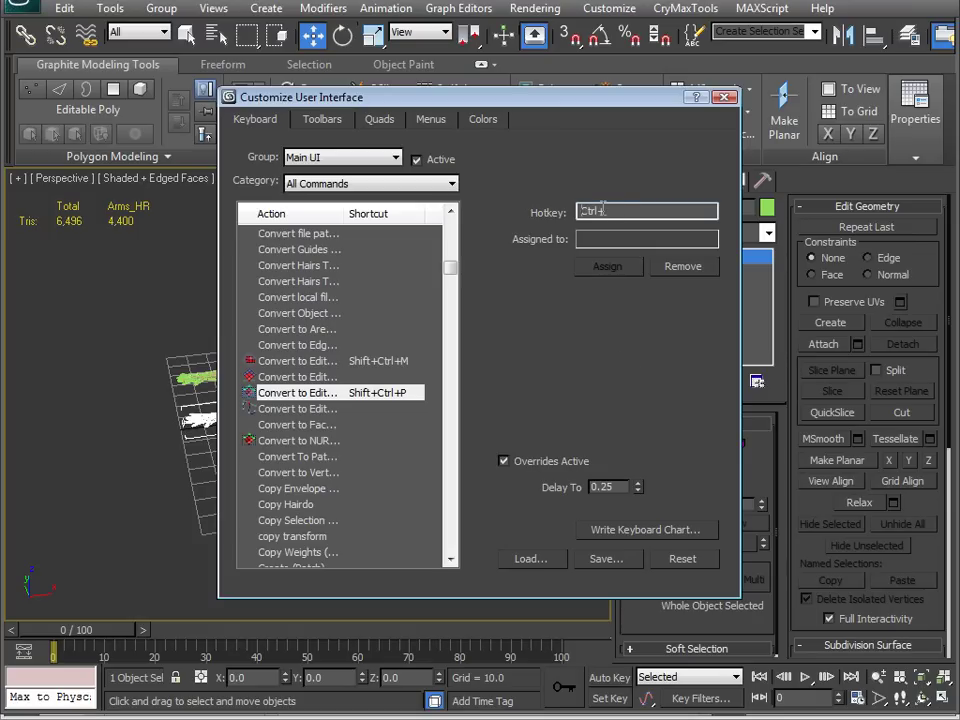
key(ctrl)
key(ctrl+shift+p)
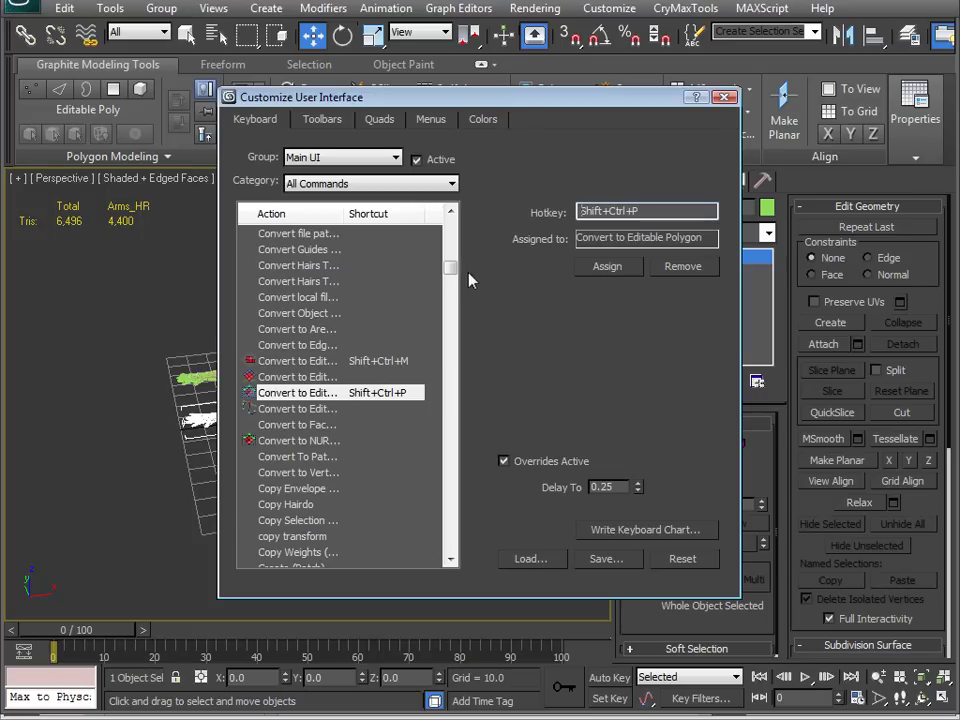
Step: Browse more shortcut commands and the group list without changing the group, and view the toolbar customization settings
drag(451, 267, 458, 452)
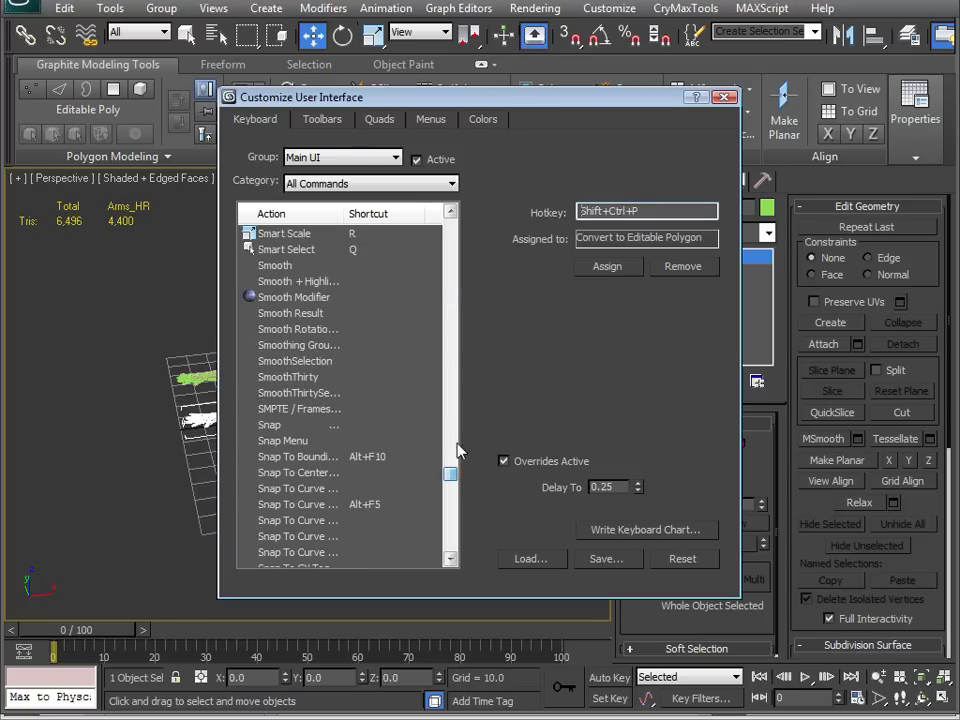
click(395, 157)
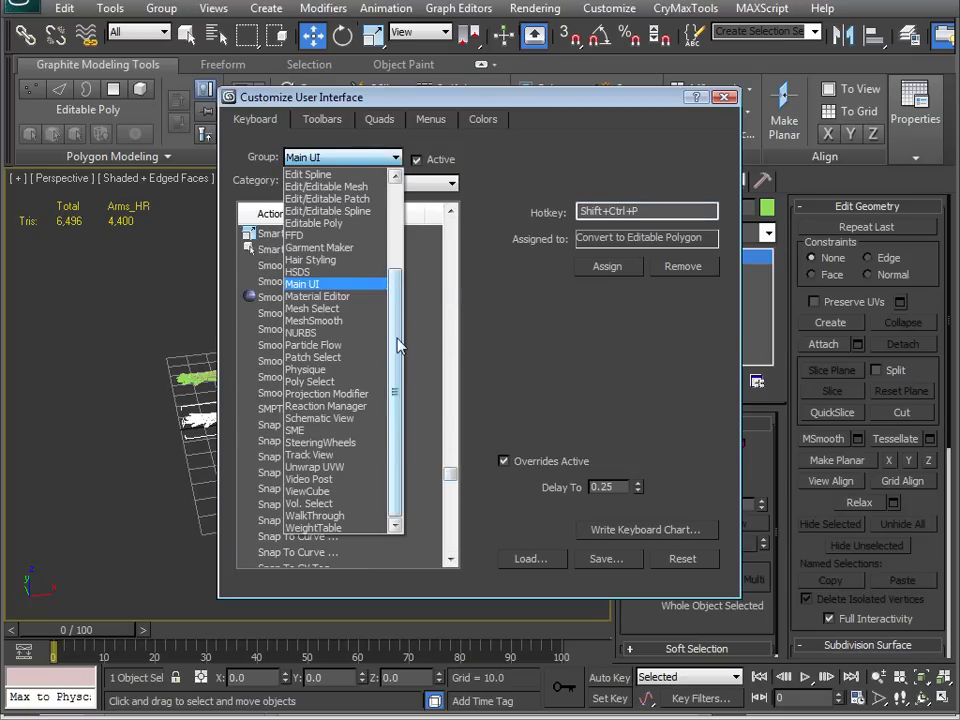
scroll(398, 345, up, 4)
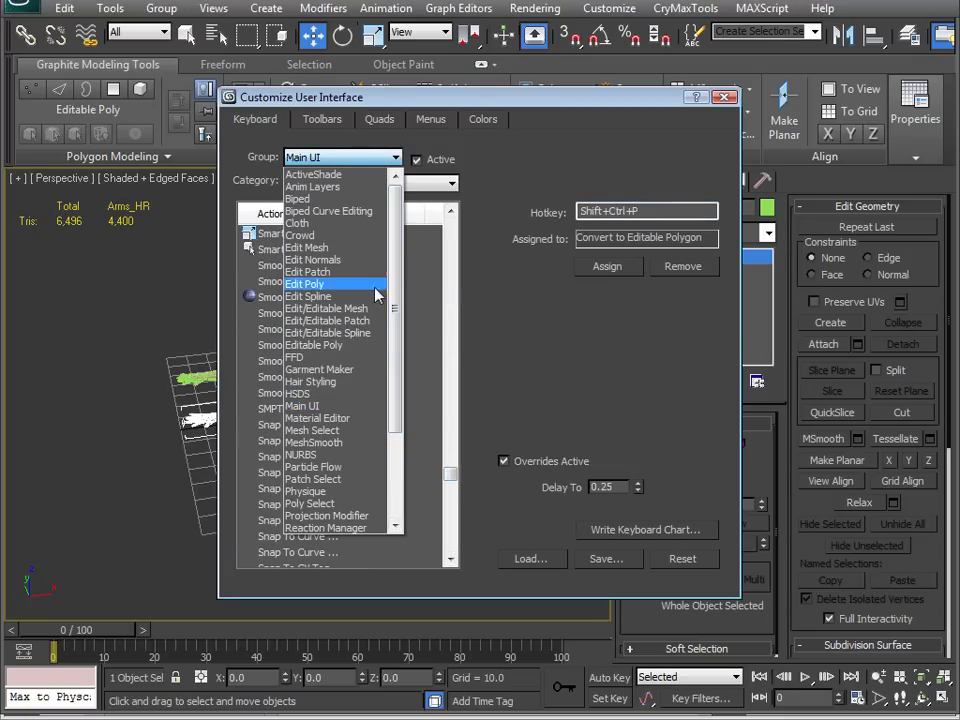
drag(392, 300, 535, 142)
click(535, 142)
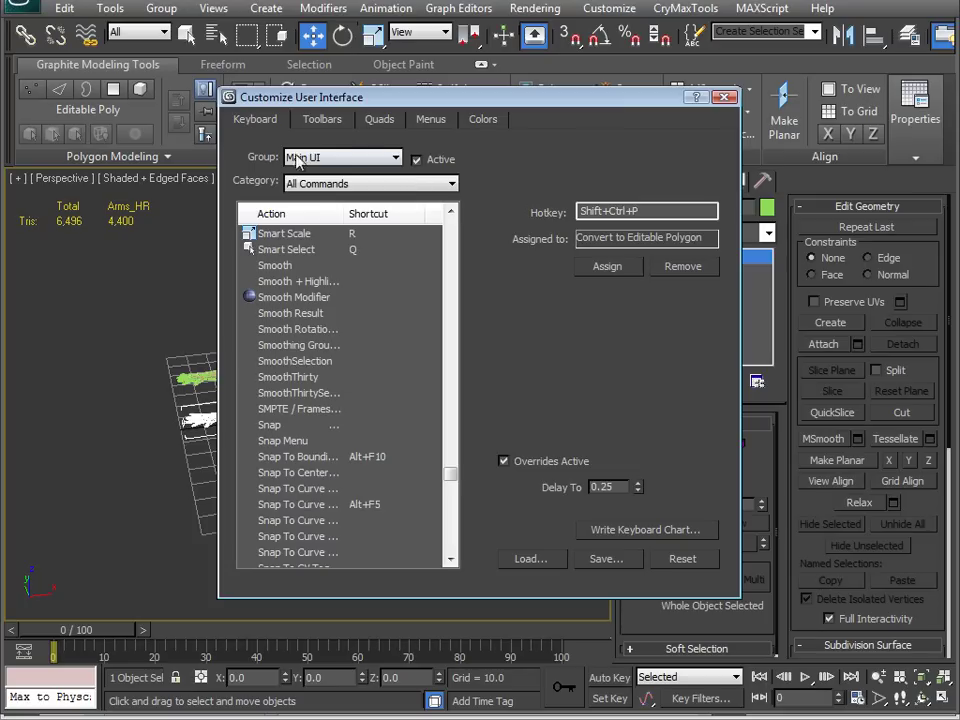
click(322, 119)
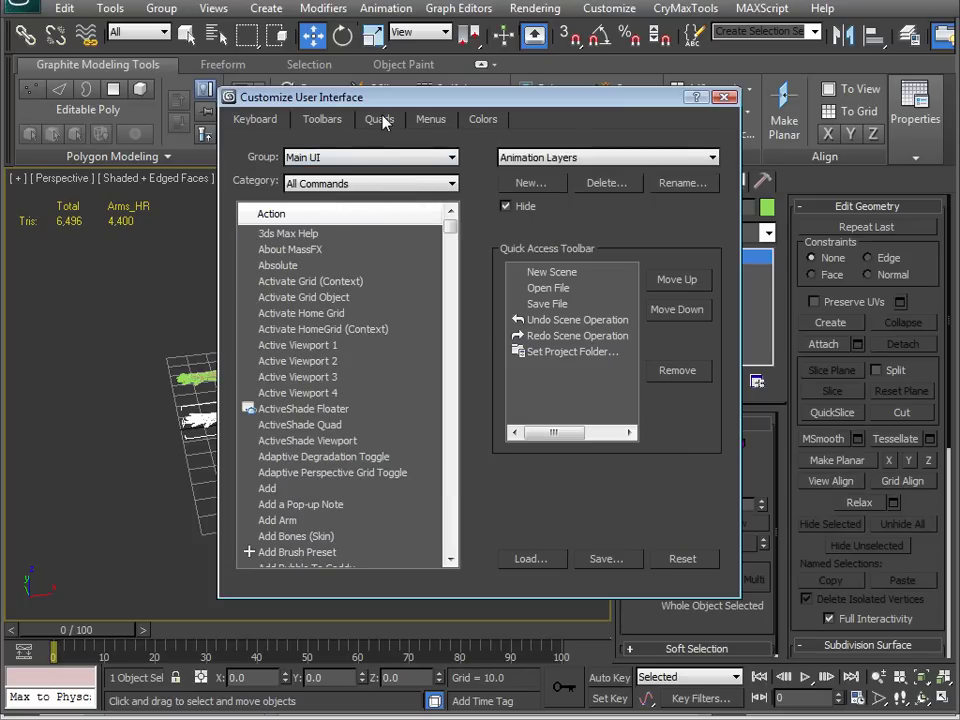
Step: Create a new toolbar named MyTools and place it beside the Customize User Interface dialog
drag(397, 101, 309, 124)
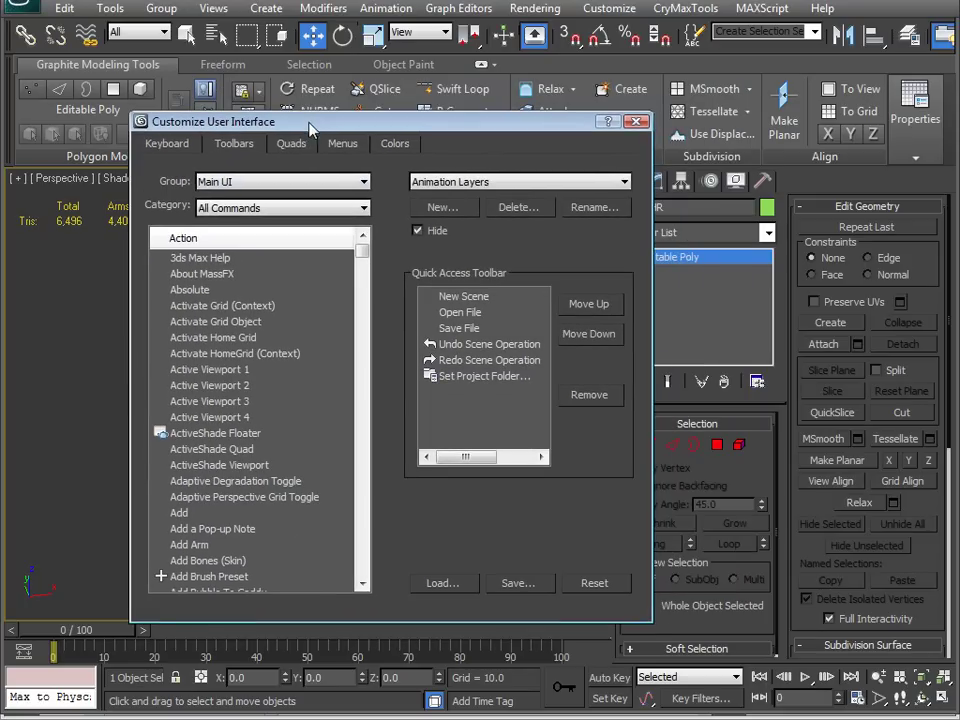
click(457, 183)
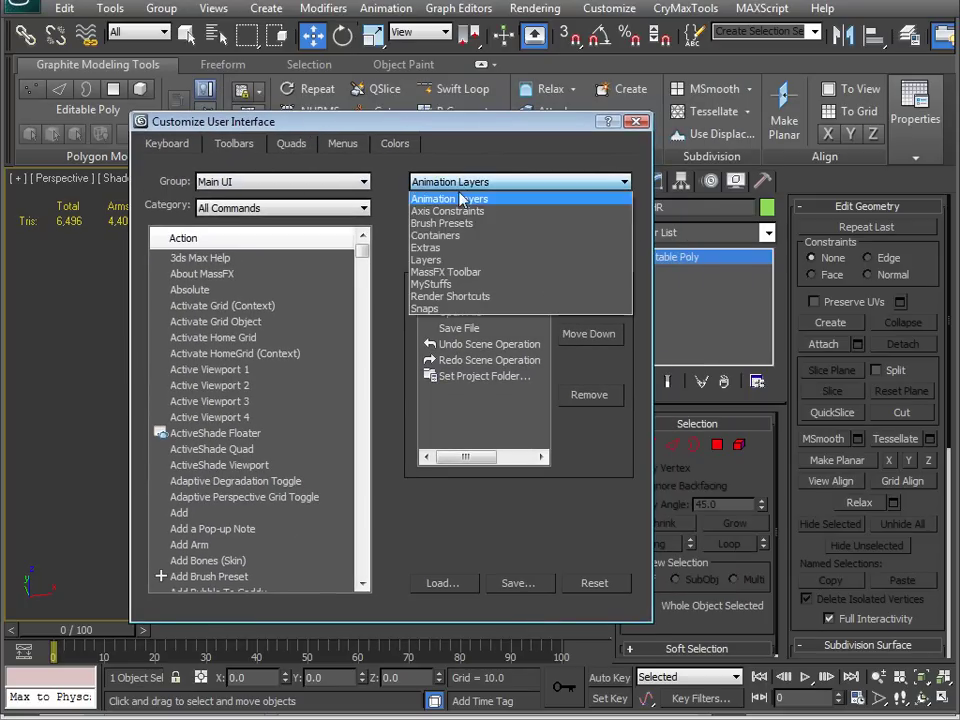
click(397, 236)
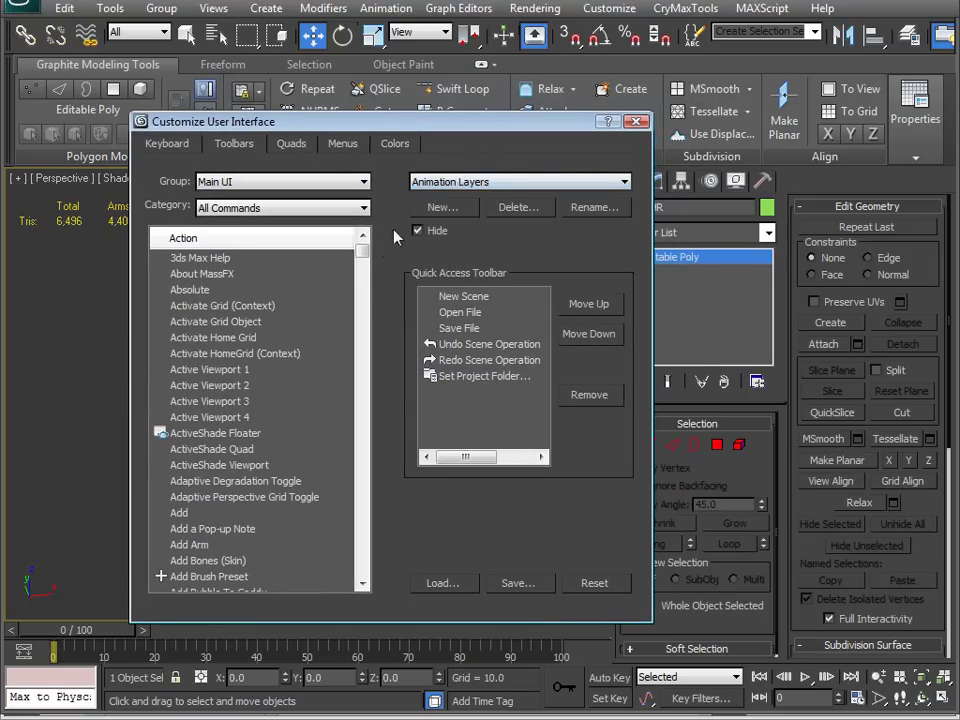
click(453, 209)
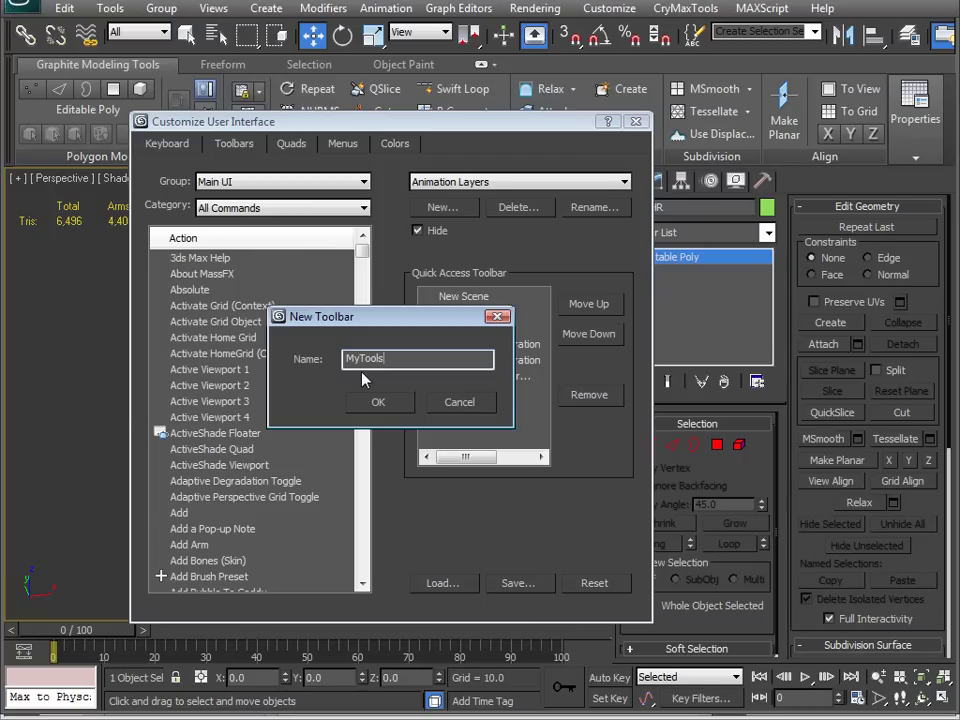
click(386, 411)
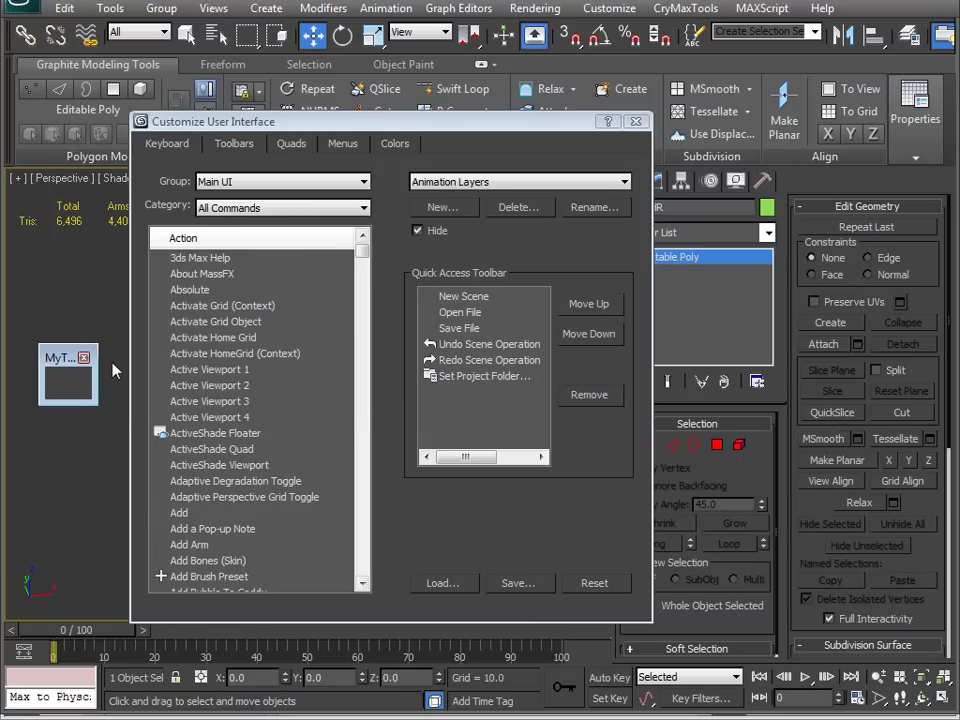
drag(53, 369, 116, 414)
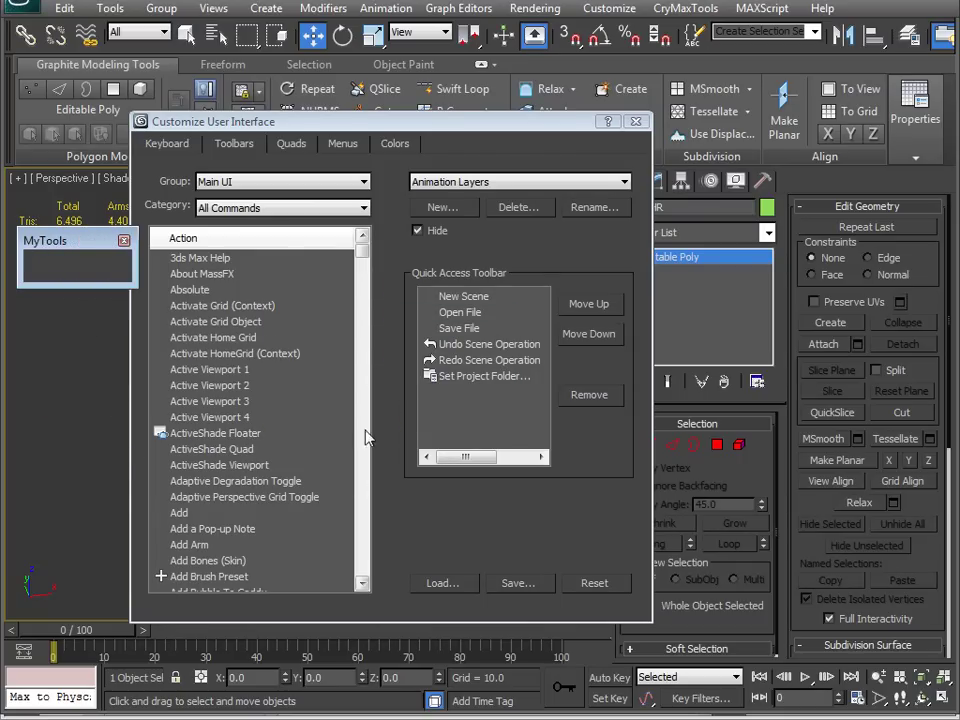
Step: Find the Unwrap UVW Modifier command in the Main UI group and add it to the MyTools toolbar
drag(363, 257, 361, 587)
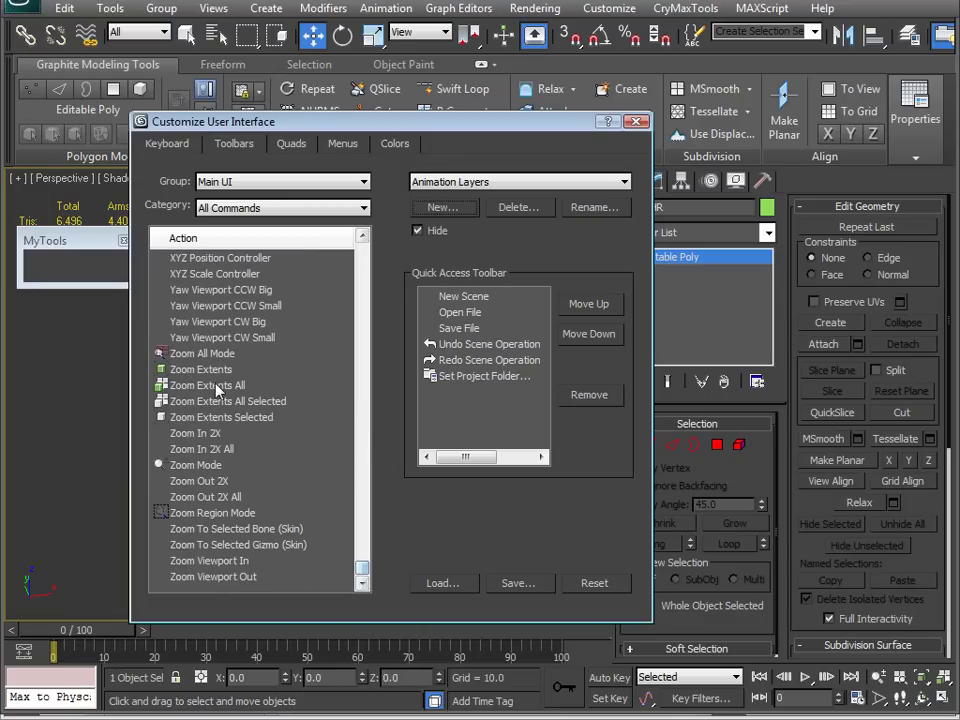
click(226, 305)
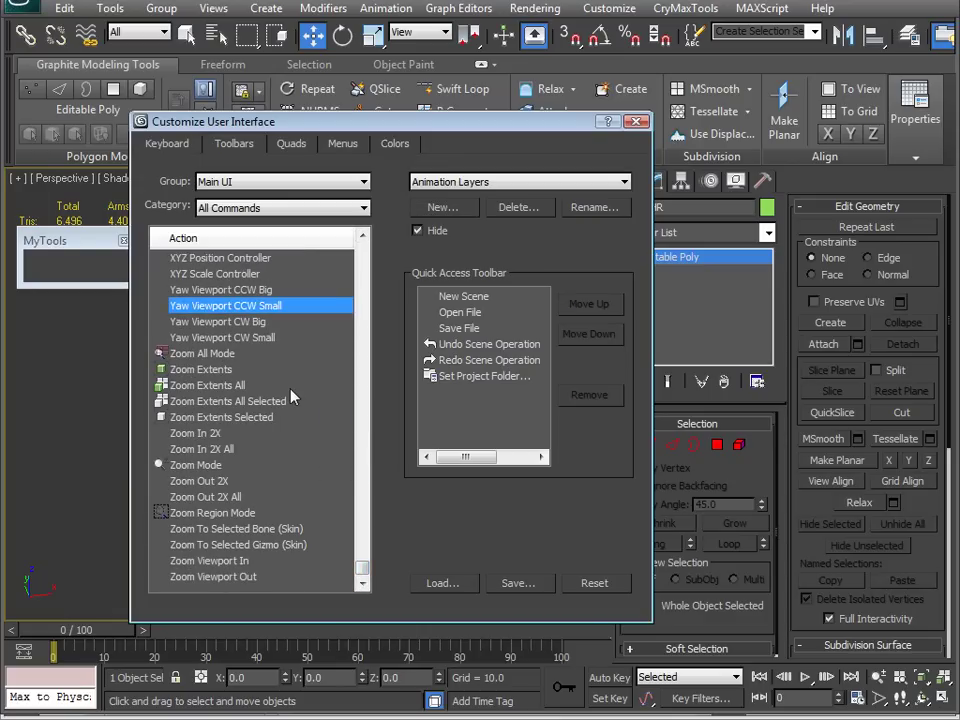
text(unw)
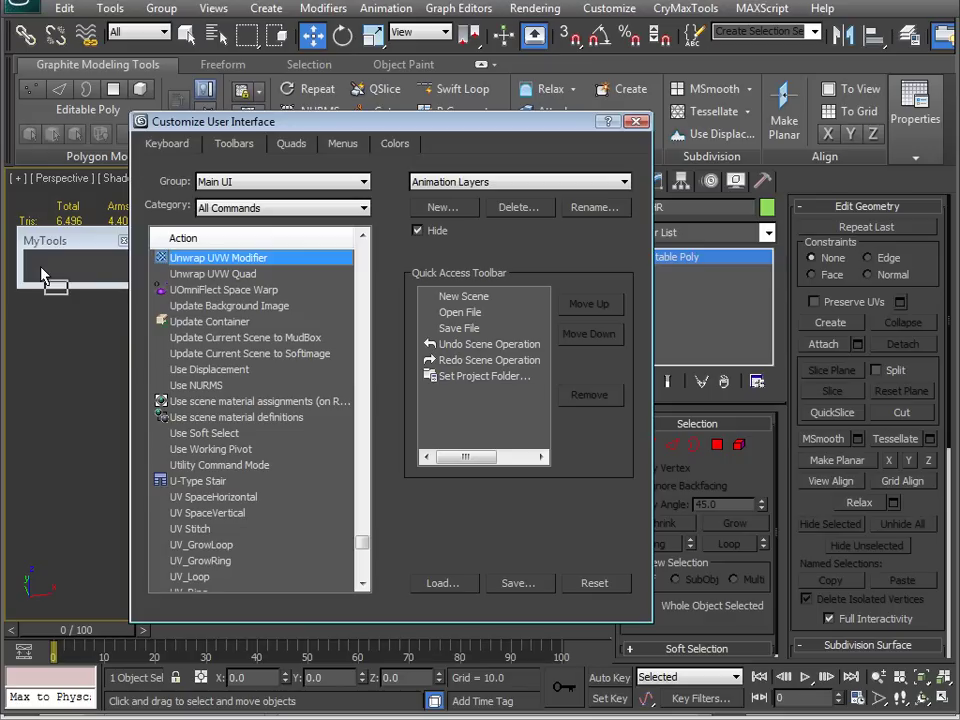
drag(44, 276, 61, 368)
Step: Apply Unwrap UVW to the arms from MyTools, undo it, and try docking the toolbar within the main toolbar
click(71, 393)
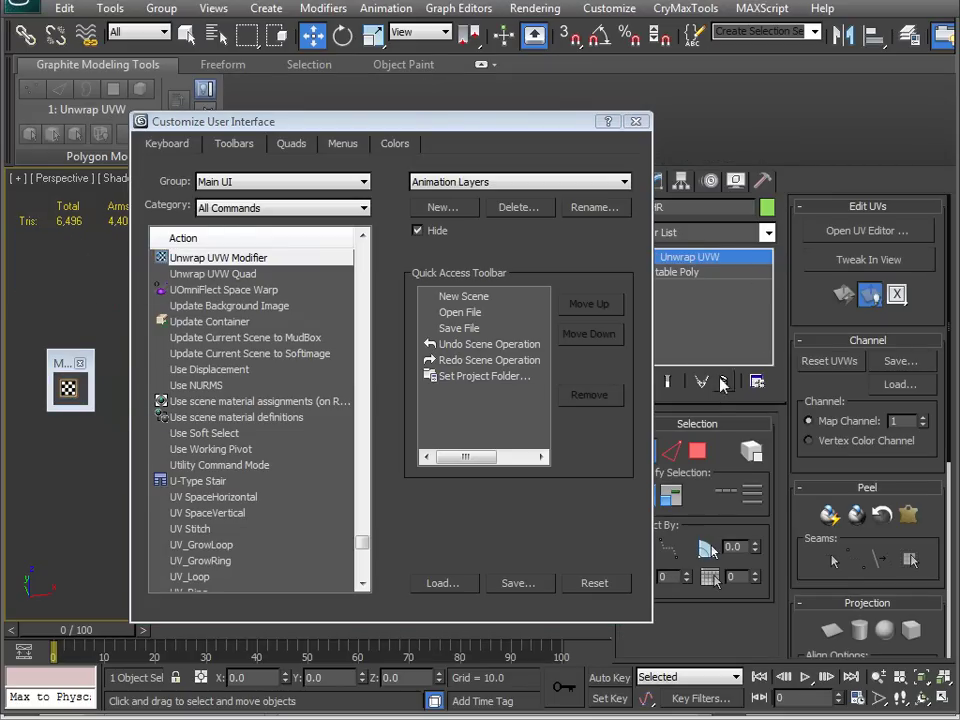
key(ctrl+z)
drag(62, 362, 822, 46)
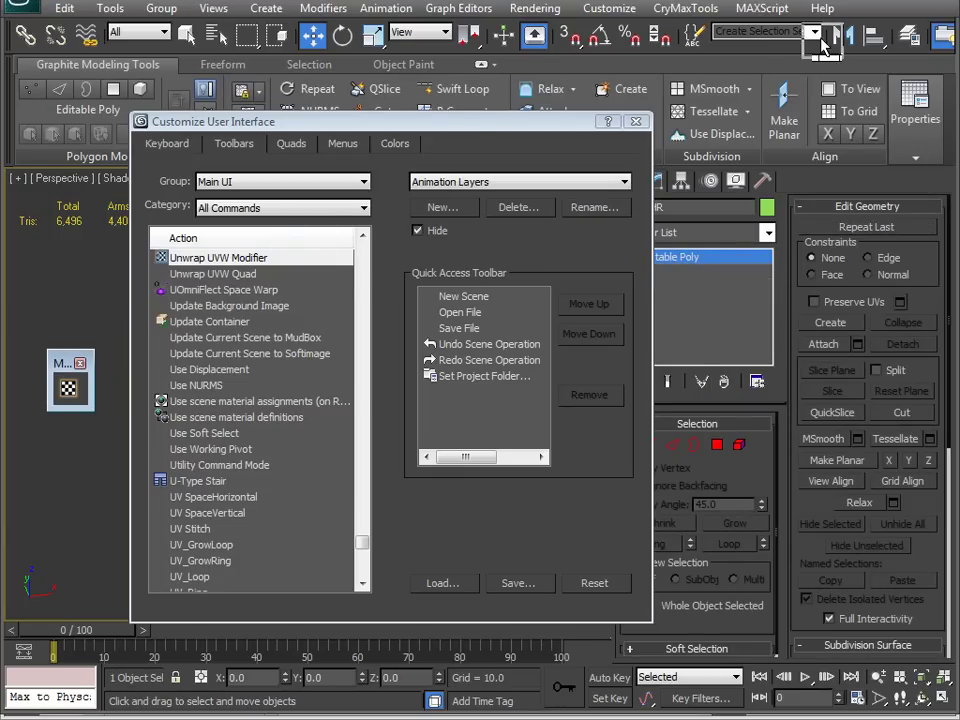
drag(913, 42, 75, 313)
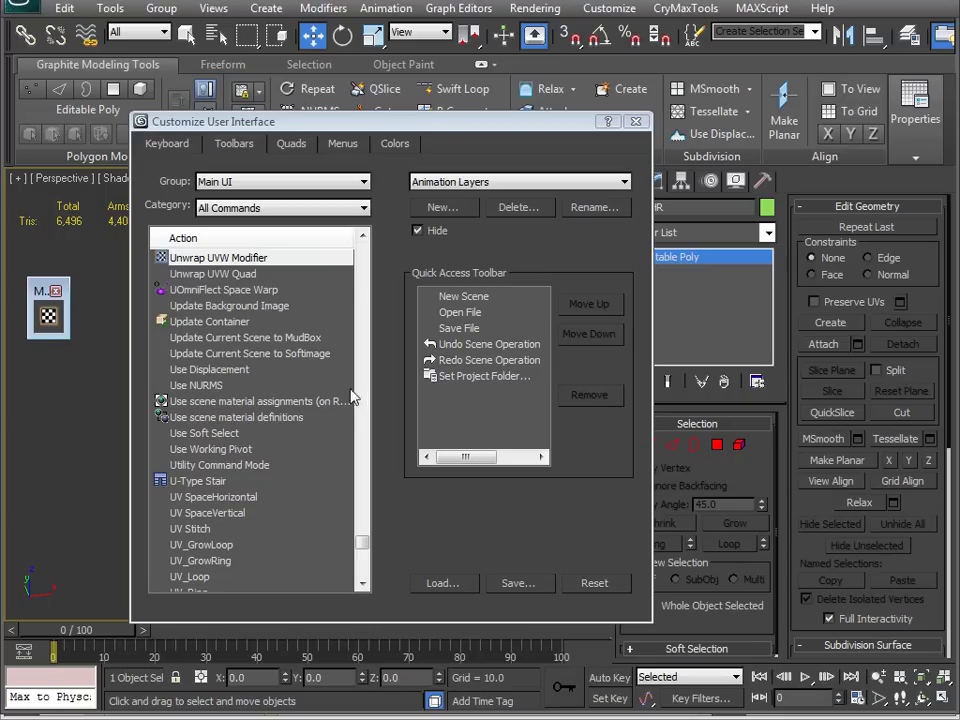
Step: Reshape the floating MyTools toolbar into a taller, wider column and close it
drag(361, 543, 337, 323)
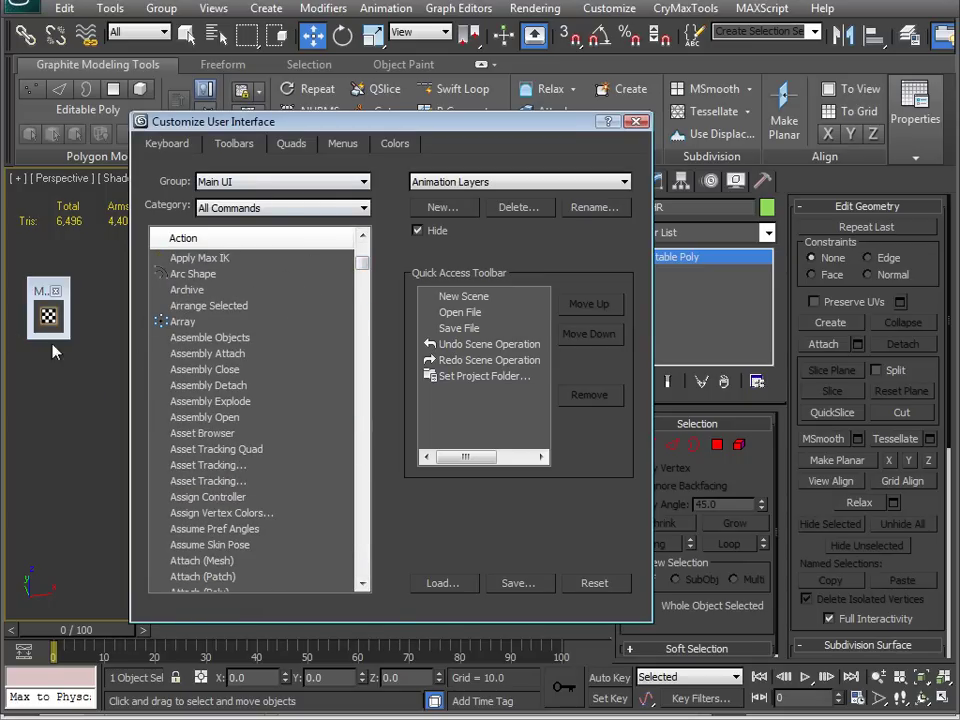
drag(51, 339, 60, 486)
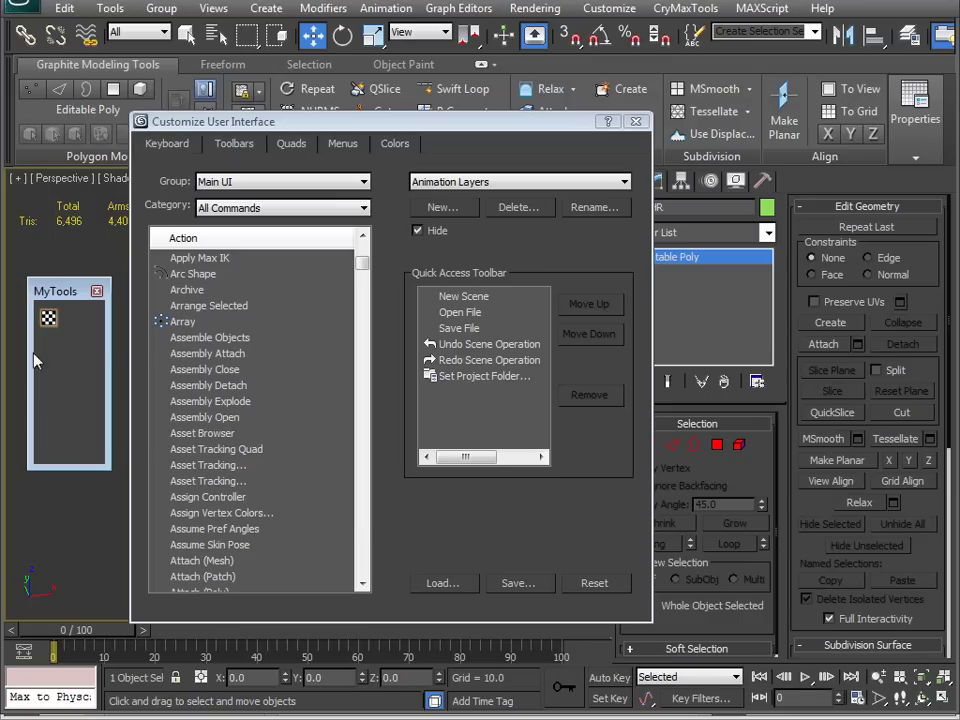
click(96, 292)
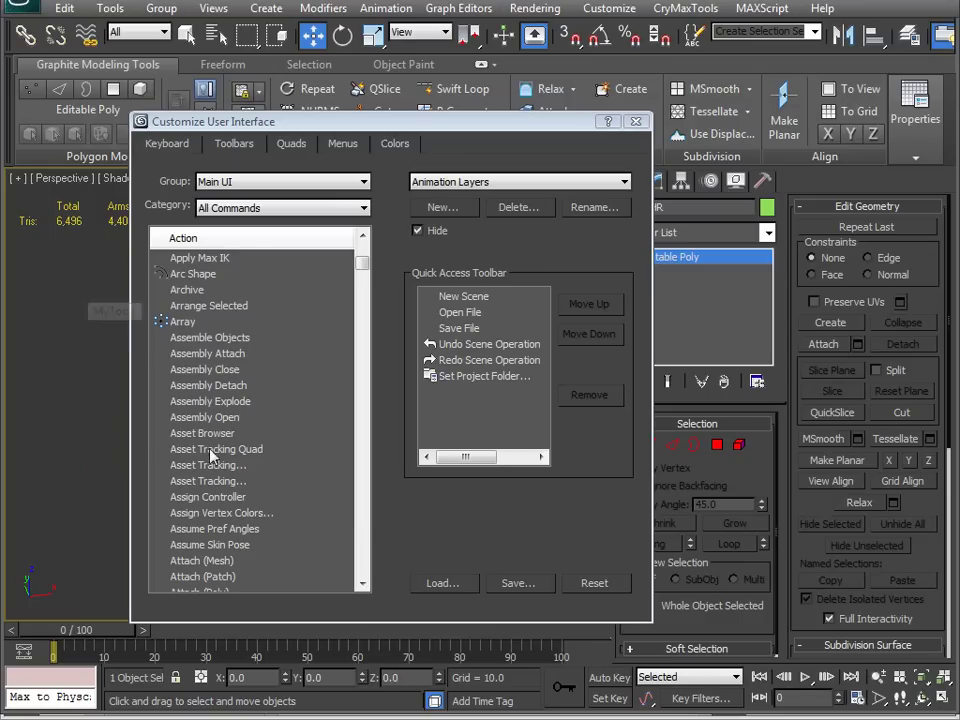
Step: Unhide the Animation Layers toolbar from the toolbar settings, move it over the dialog, and close it
click(590, 182)
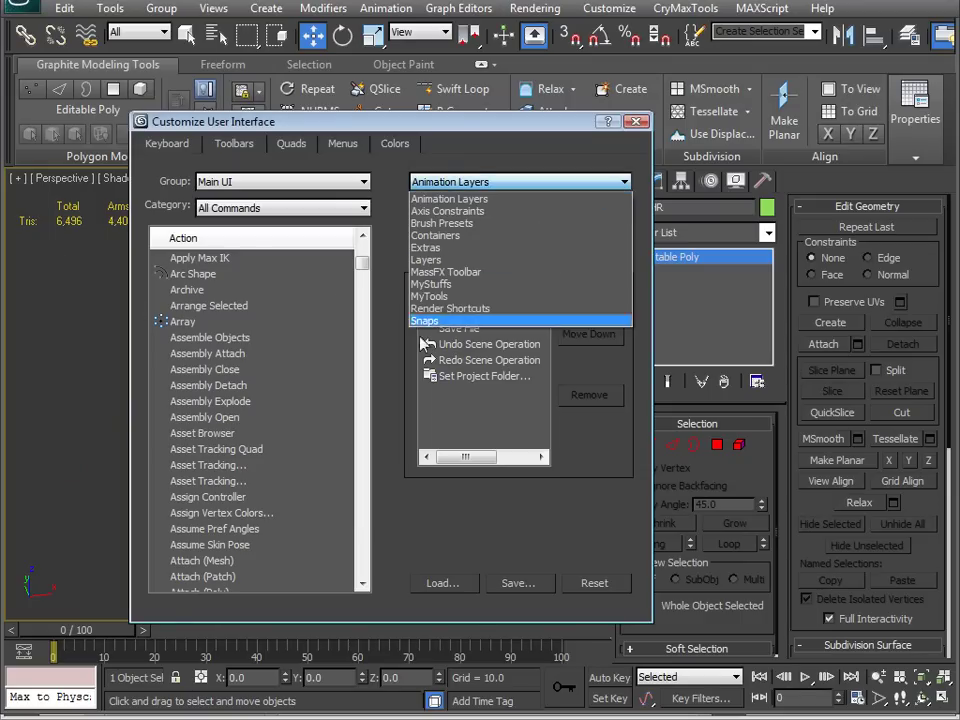
click(438, 295)
click(533, 182)
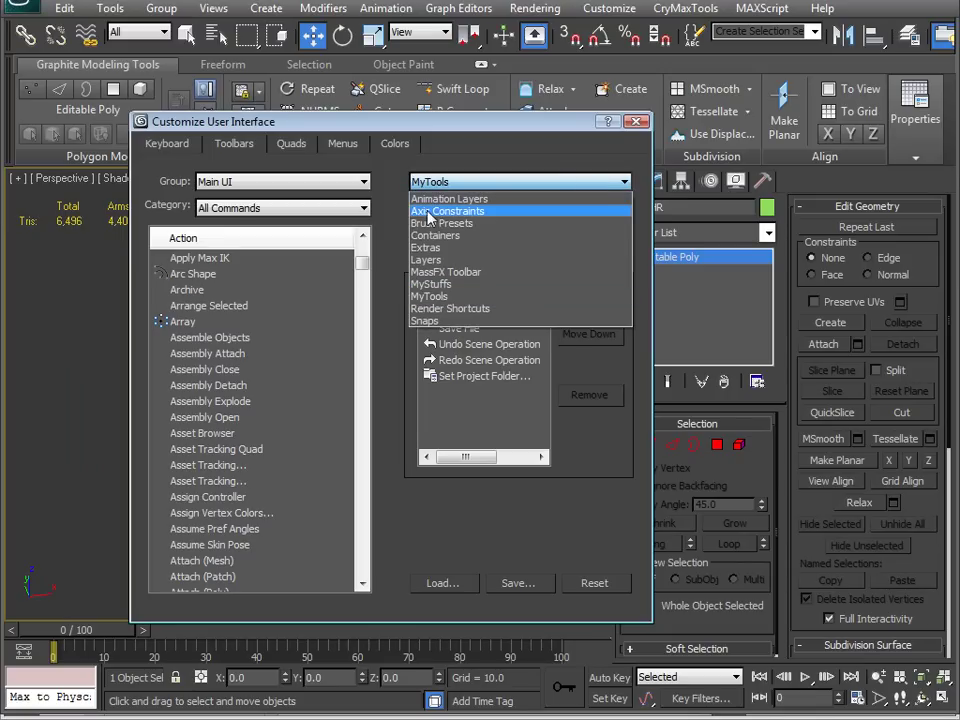
click(445, 199)
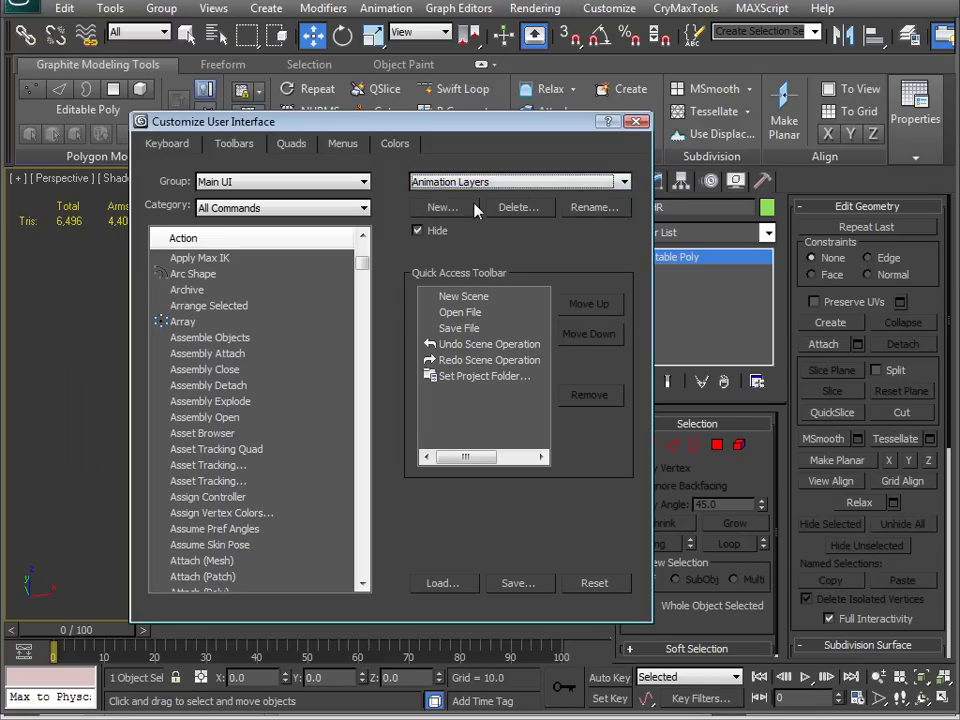
click(417, 231)
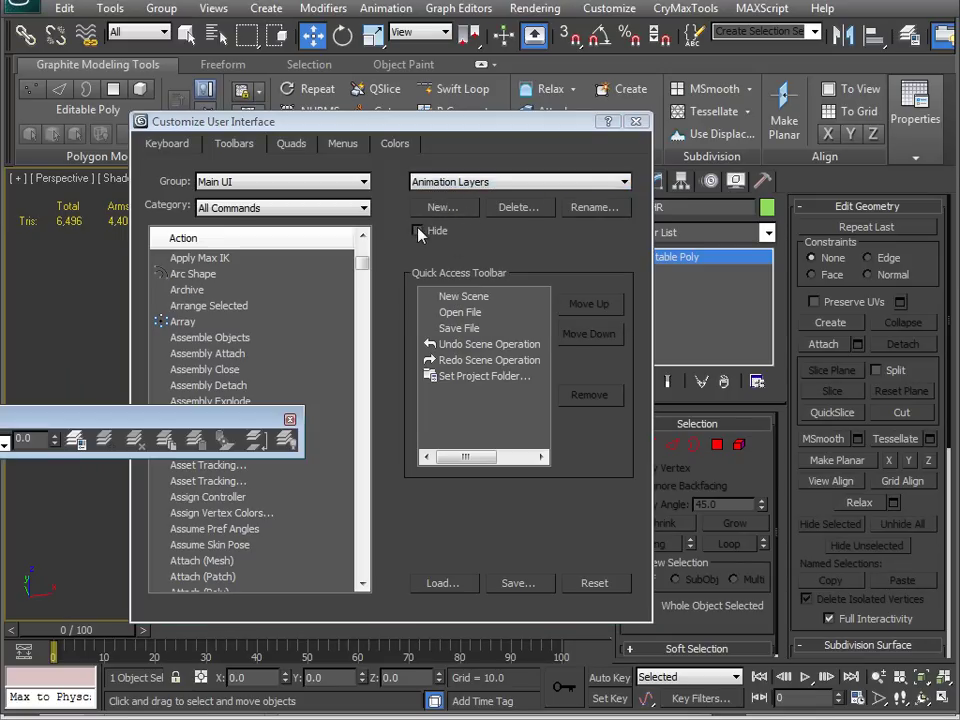
drag(15, 423, 349, 242)
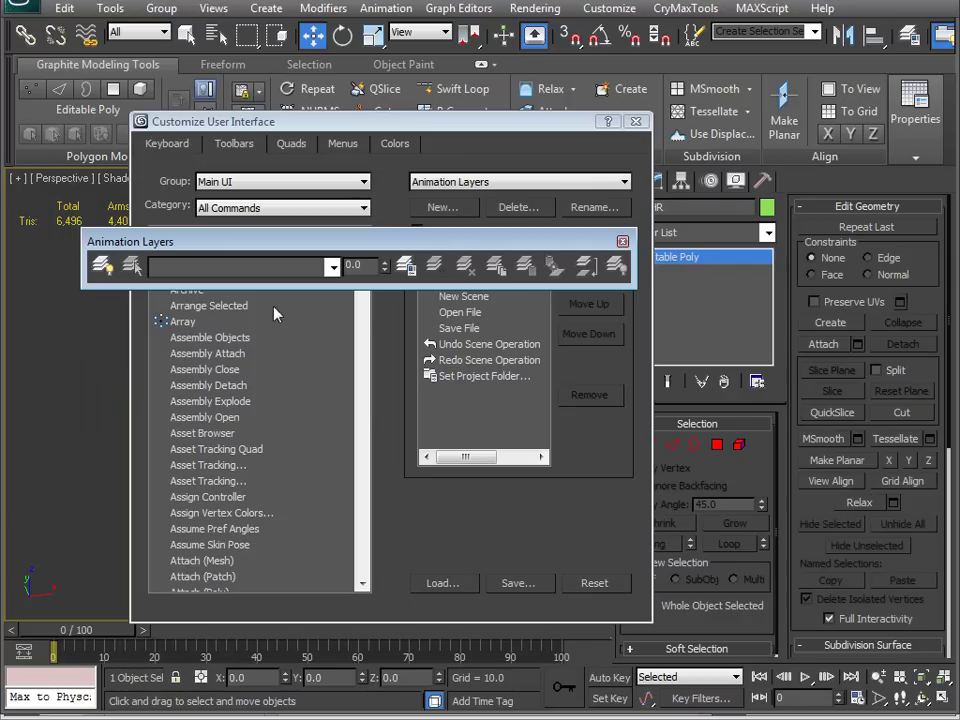
drag(295, 288, 278, 441)
click(281, 239)
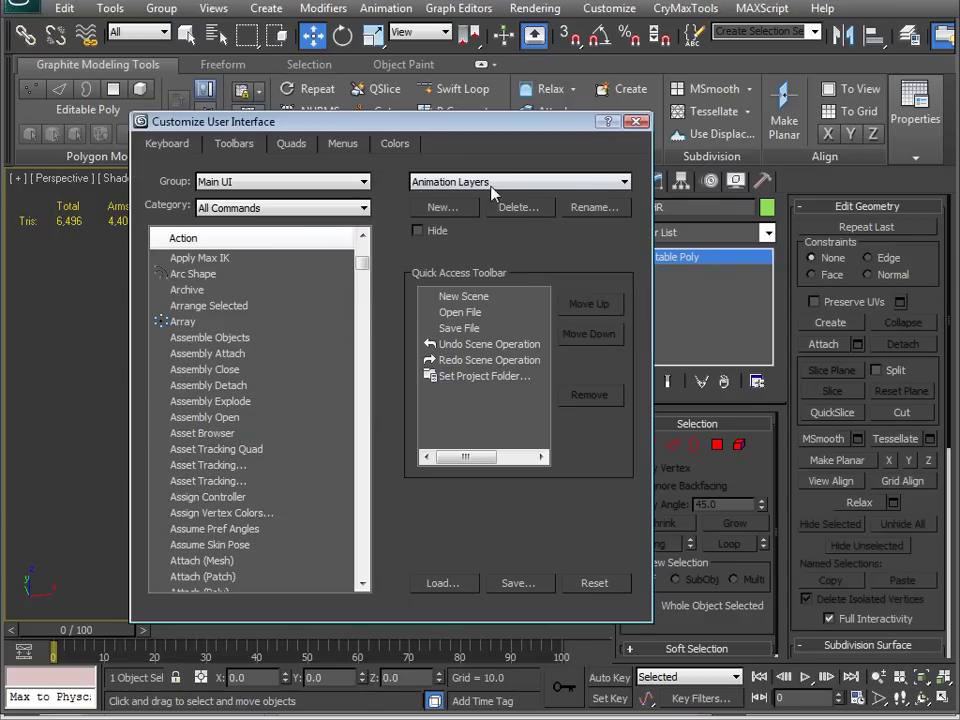
Step: Toggle the Hide option of the MyStuffs toolbar on and off again
click(430, 182)
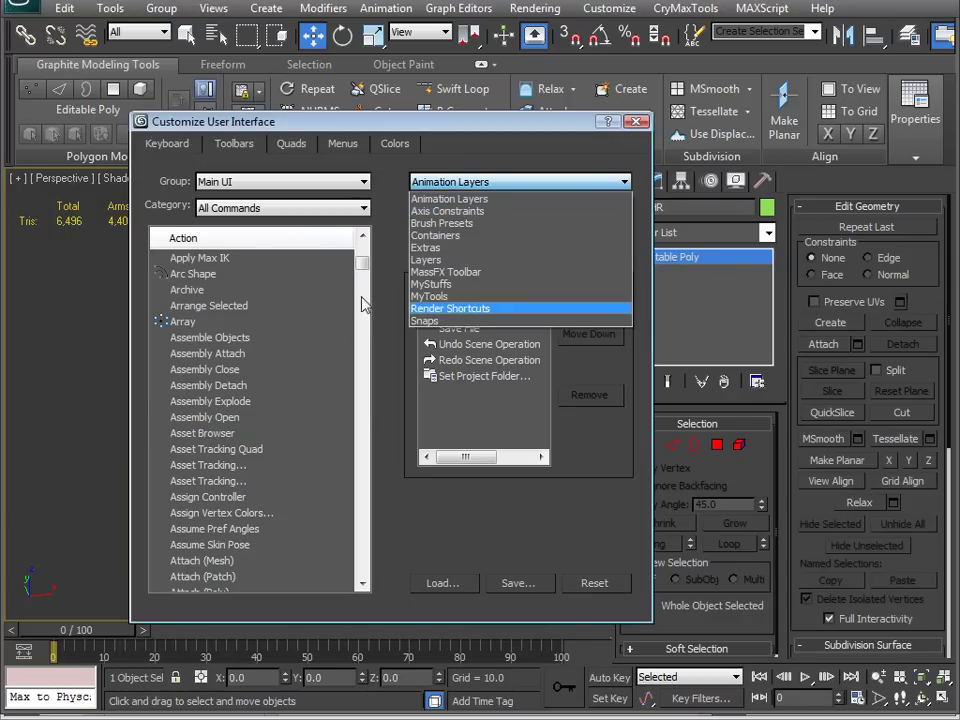
click(429, 285)
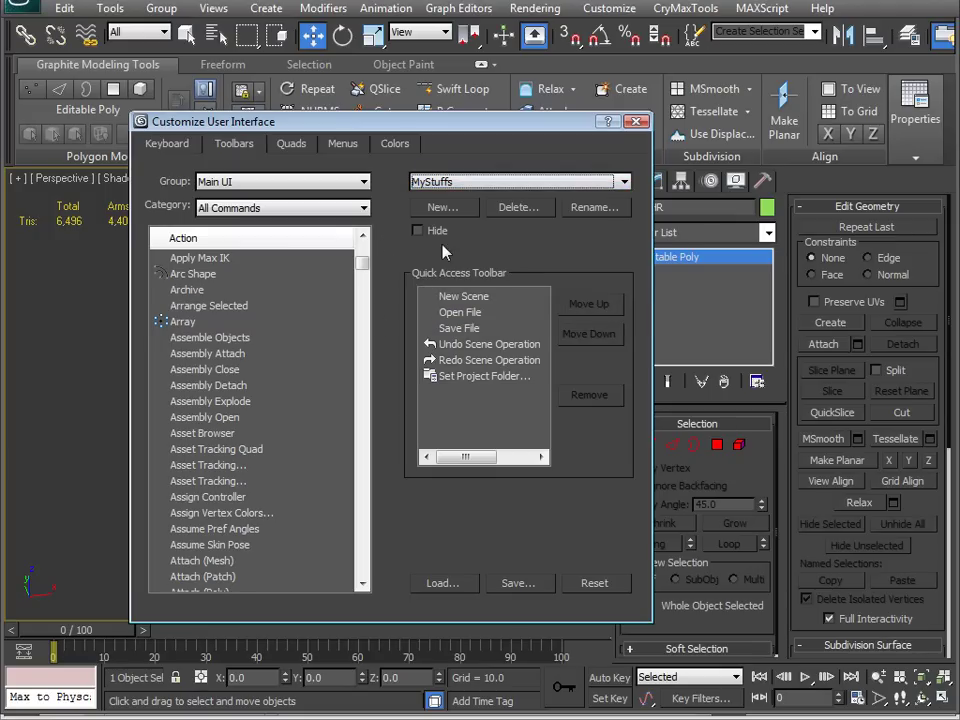
click(416, 230)
click(416, 230)
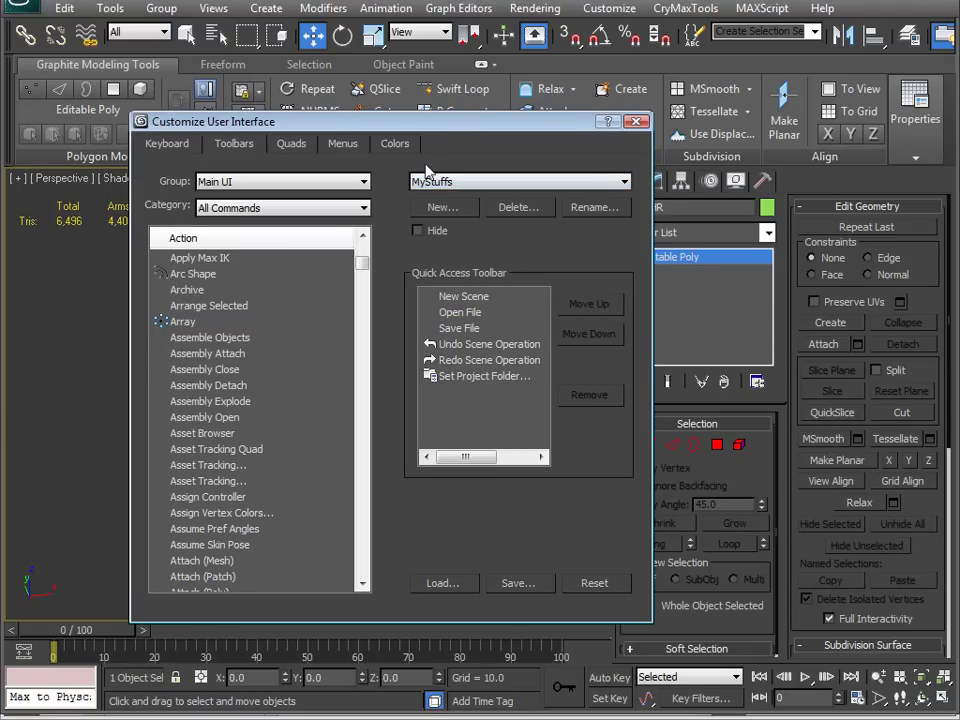
Step: Unhide the closed MyTools toolbar from the toolbar settings
click(458, 181)
click(457, 297)
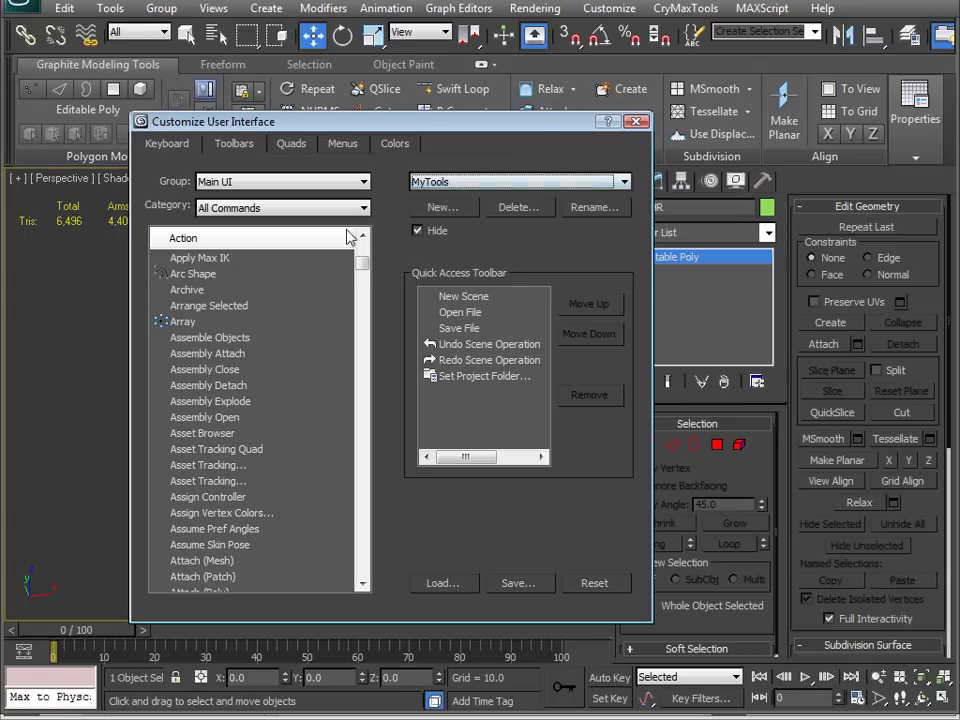
click(416, 232)
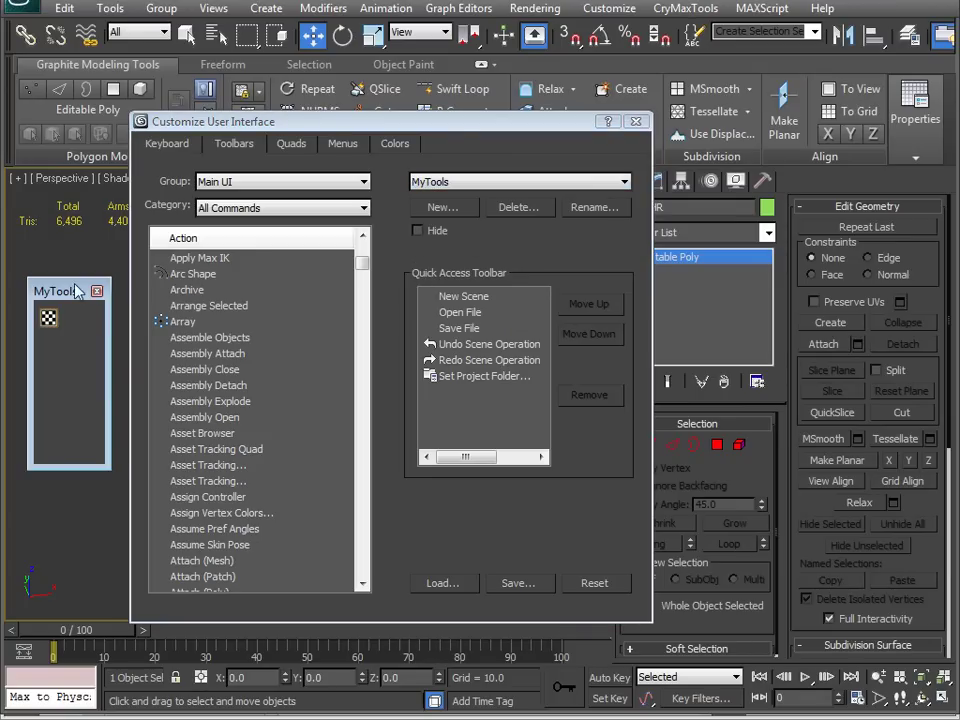
Step: Try docking MyTools between the ribbon and the viewport, then undock and close it, and exit the customization dialog
drag(75, 290, 54, 84)
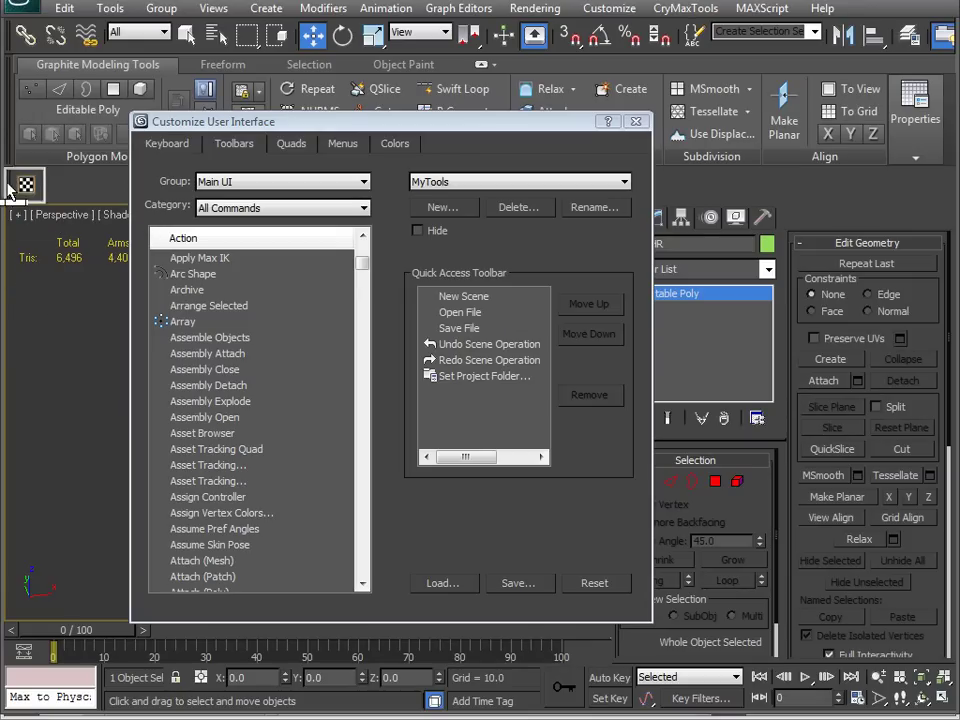
drag(12, 185, 50, 298)
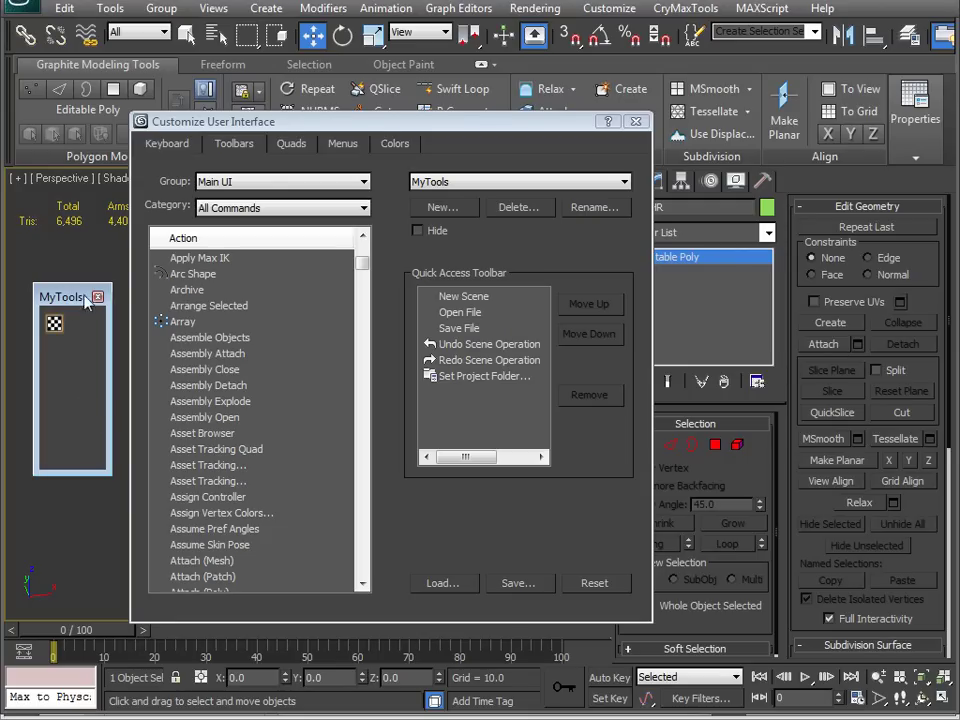
click(97, 298)
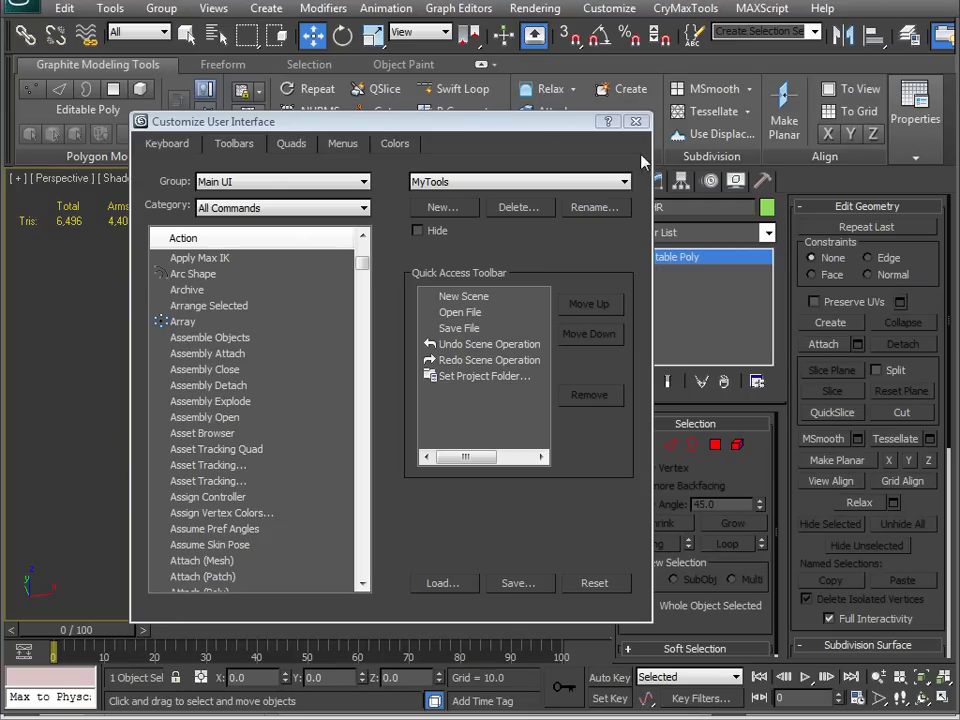
click(636, 123)
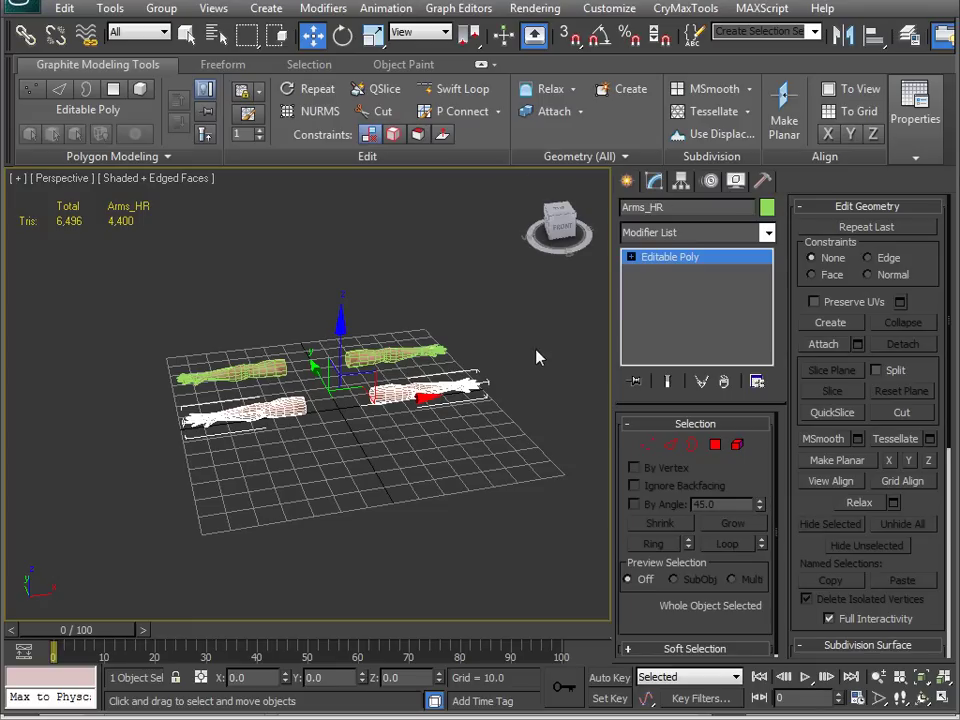
Step: Deselect the arms and set the Perspective viewport's shading to Realistic
mouse_move(398, 461)
middle_down()
mouse_move(420, 370)
mouse_move(422, 461)
mouse_move(343, 486)
mouse_move(366, 517)
mouse_move(372, 420)
mouse_move(381, 470)
middle_up()
scroll(344, 486, up, 4)
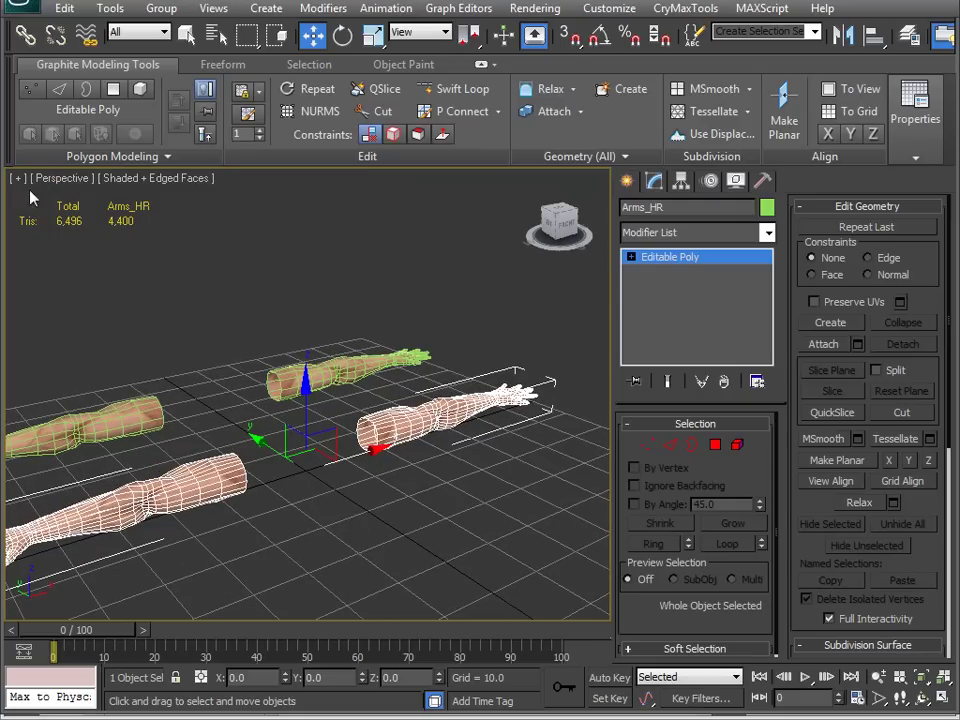
key(ctrl+d)
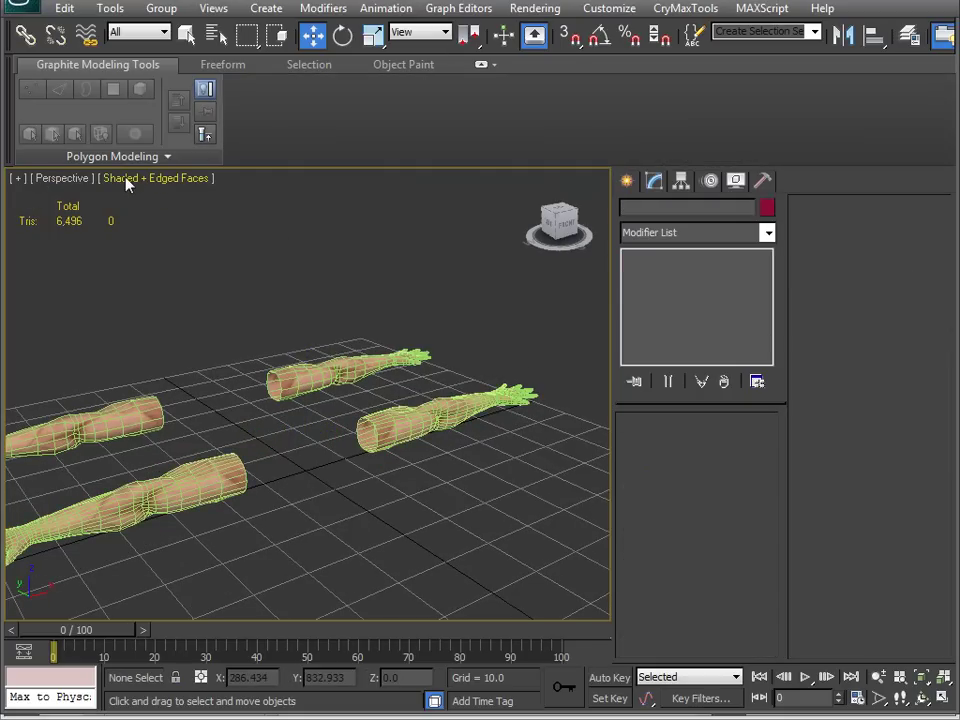
click(127, 180)
click(150, 200)
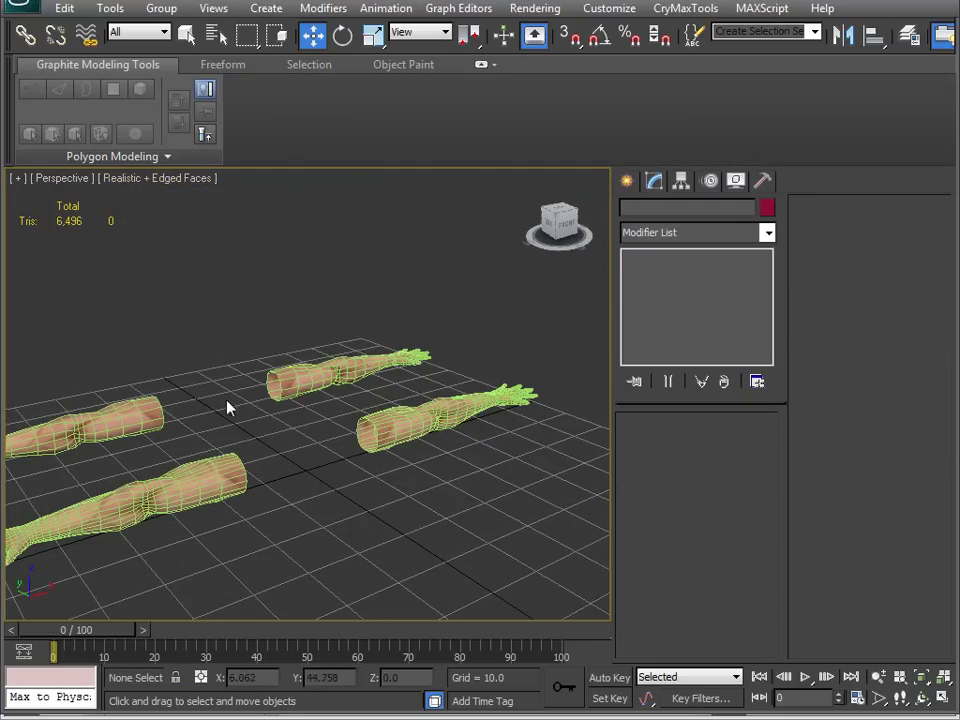
Step: Turn off edged faces in the Perspective viewport and view the arms up close from below
alt+middle_drag(222, 452, 306, 302)
middle_drag(191, 364, 252, 491)
scroll(233, 362, up, 2)
key(F4)
key(7)
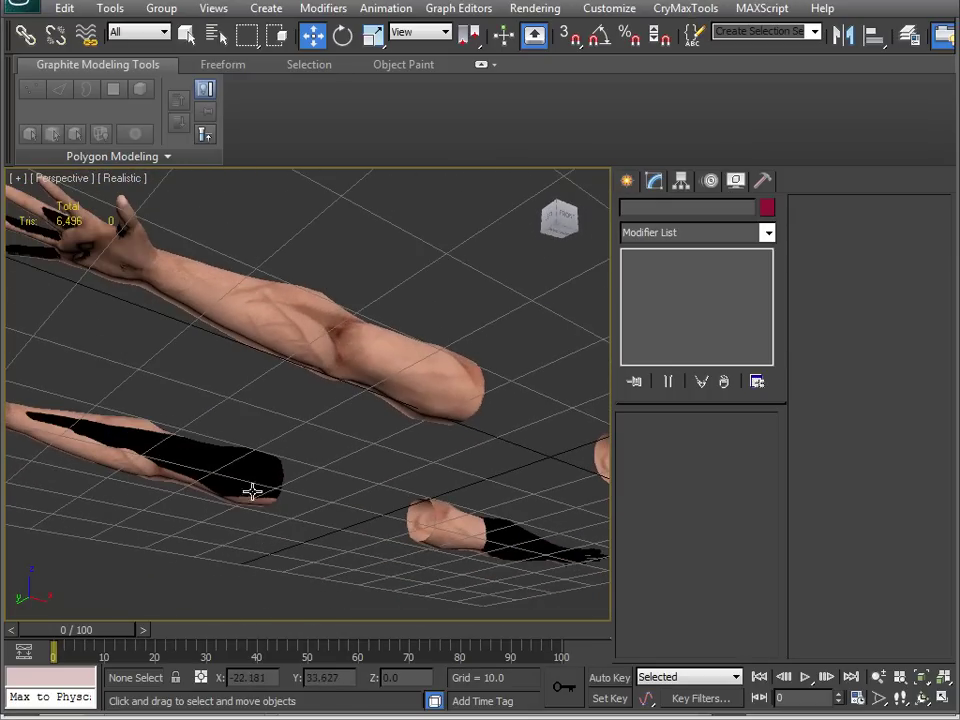
Step: Set the Perspective viewport's shading to Shaded and view the arms from above
alt+middle_drag(166, 455, 180, 224)
scroll(260, 462, down, 5)
scroll(267, 507, up, 3)
click(127, 182)
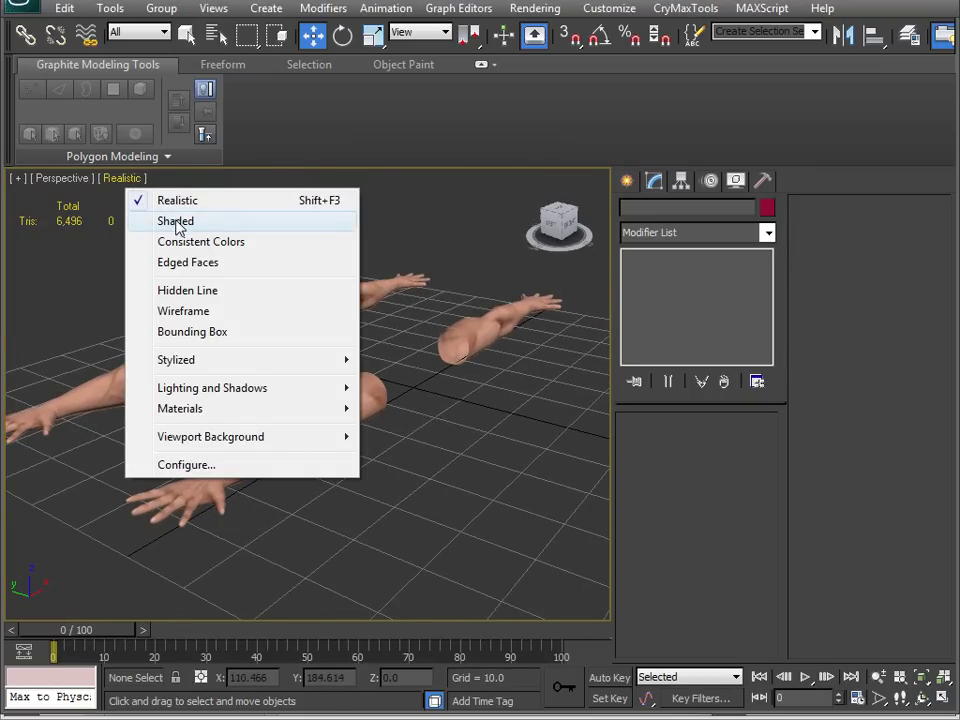
click(177, 226)
mouse_move(178, 229)
alt+middle_down()
mouse_move(259, 446)
mouse_move(283, 381)
mouse_move(283, 255)
mouse_move(326, 450)
mouse_move(268, 506)
mouse_move(156, 495)
mouse_move(304, 497)
mouse_move(270, 456)
mouse_move(302, 452)
mouse_move(309, 508)
alt+middle_up()
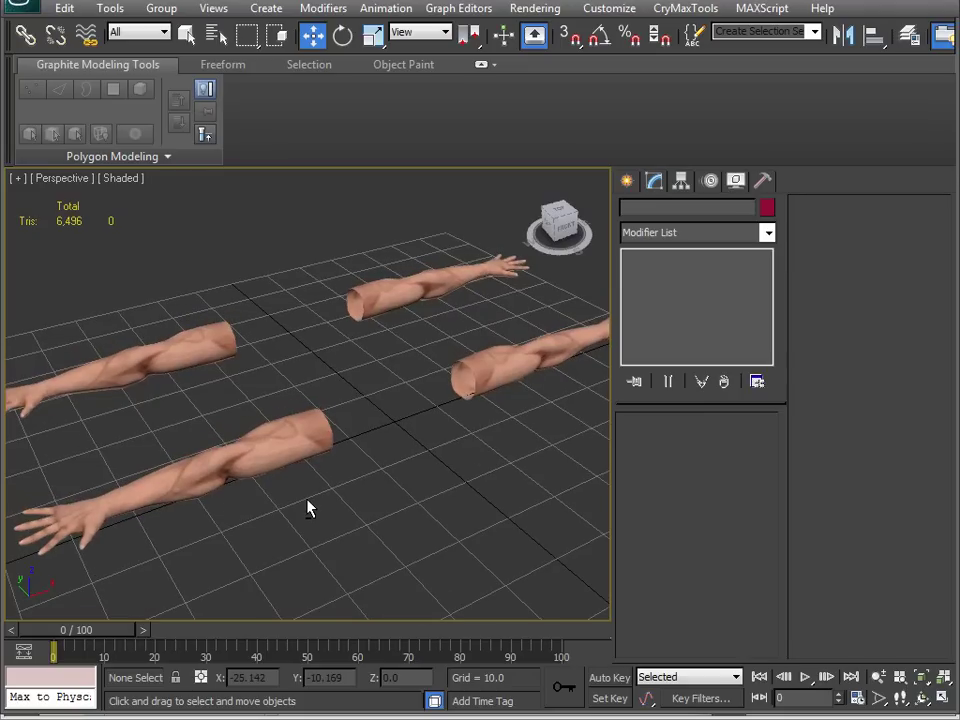
Step: Toggle the Perspective viewport's grid on and off, leaving it hidden
key(g)
key(g)
key(g)
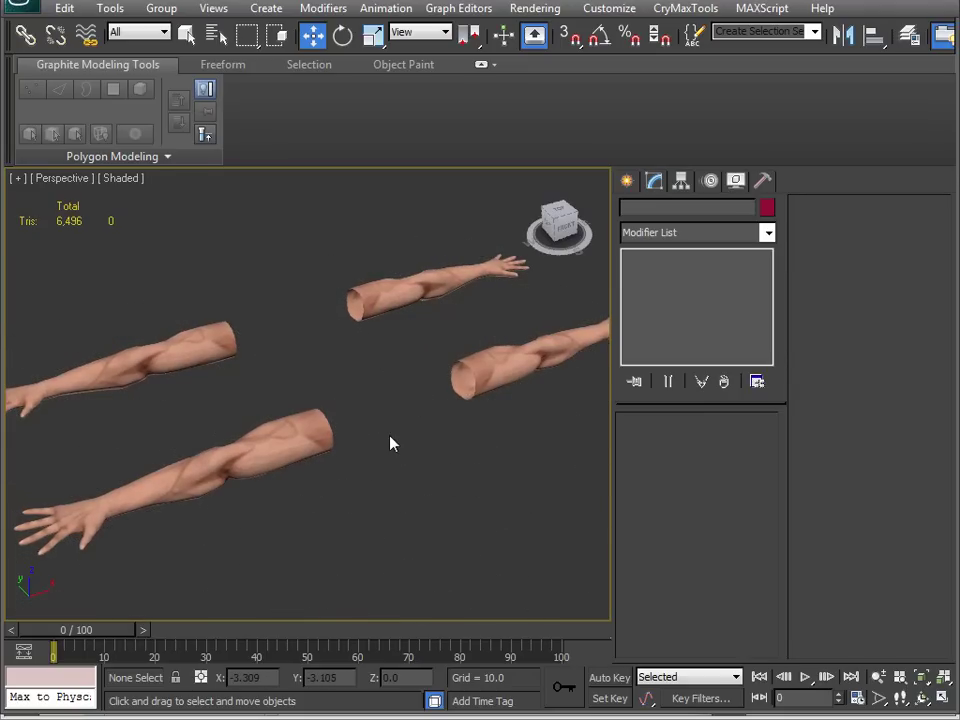
key(g)
key(g)
Step: Select the Arms_HR mesh, turn on edged faces in the Perspective viewport and examine its wireframe up close
click(281, 430)
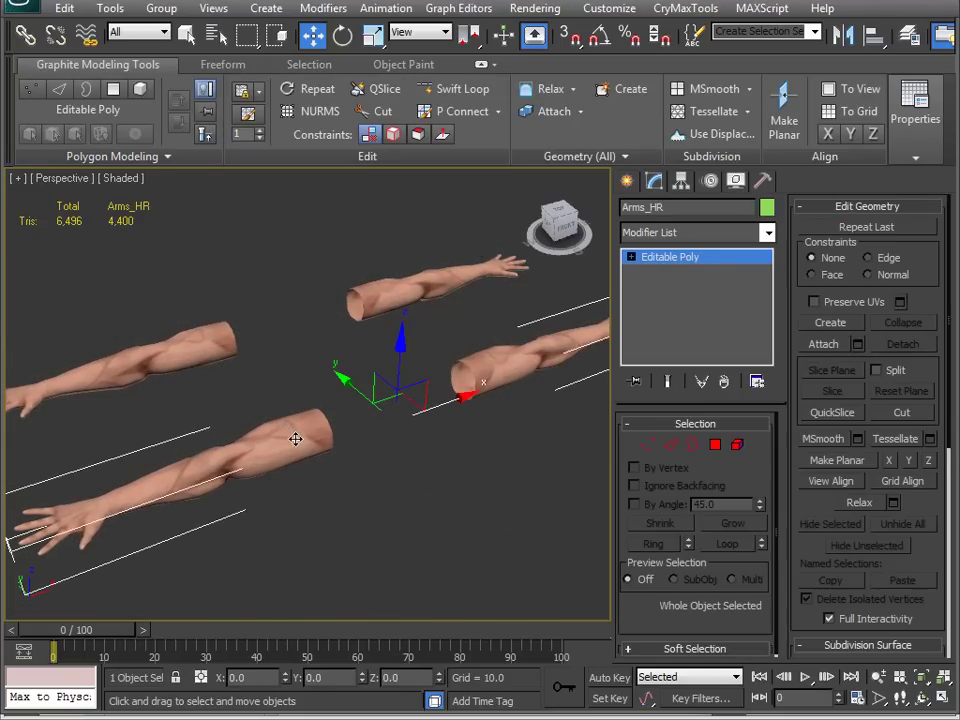
mouse_move(263, 497)
alt+middle_down()
mouse_move(317, 433)
mouse_move(319, 407)
mouse_move(264, 538)
mouse_move(272, 482)
alt+middle_up()
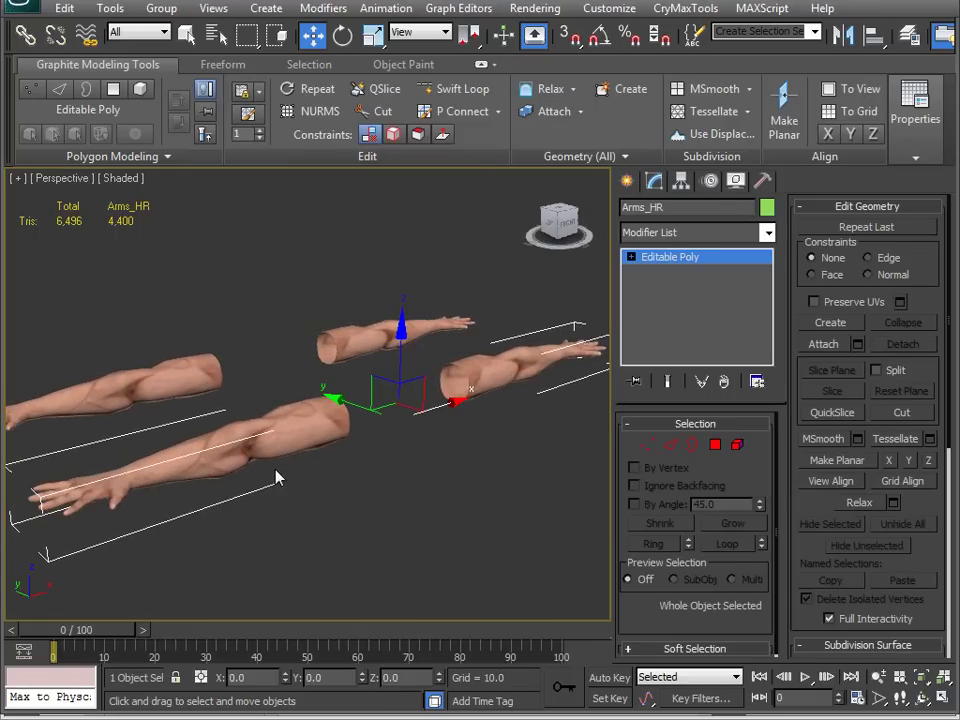
key(F4)
scroll(309, 461, up, 8)
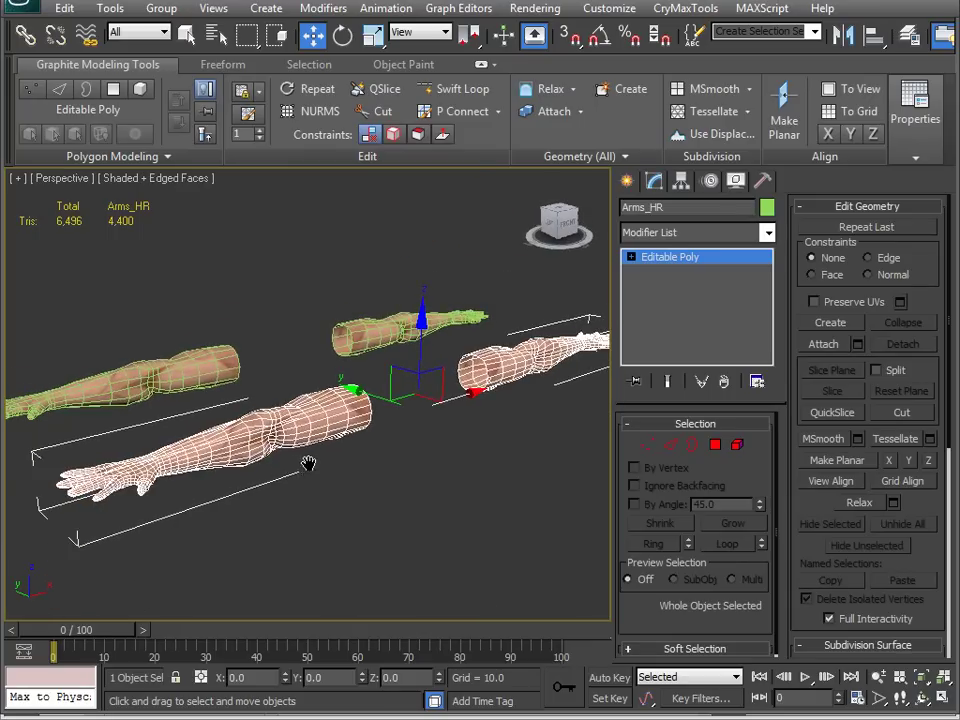
middle_drag(311, 467, 371, 441)
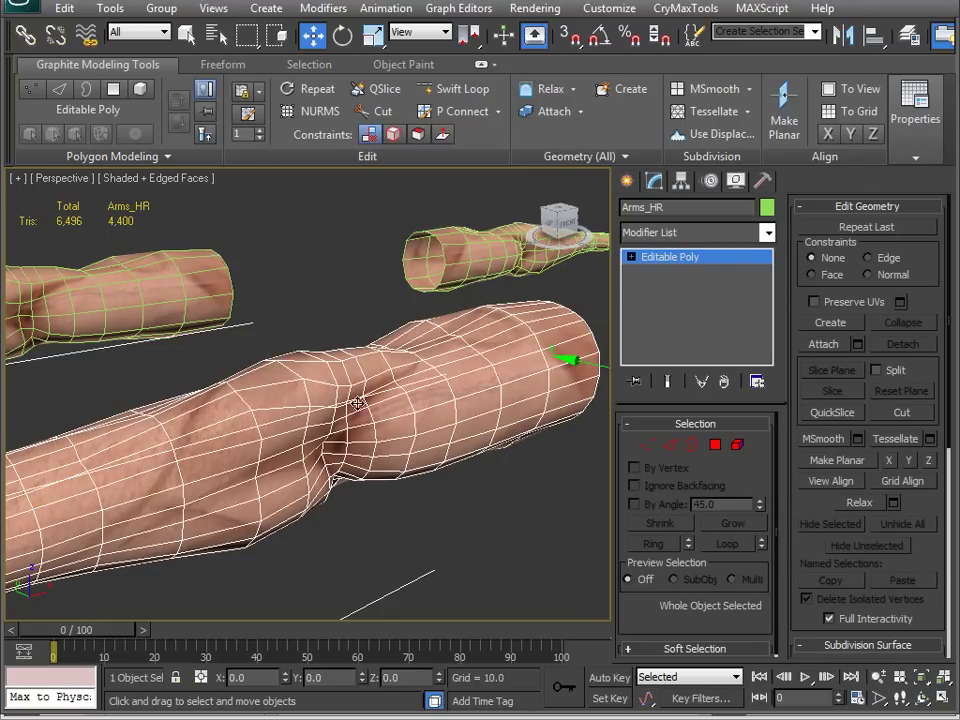
middle_drag(196, 461, 425, 376)
alt+middle_drag(186, 332, 195, 364)
scroll(208, 366, down, 7)
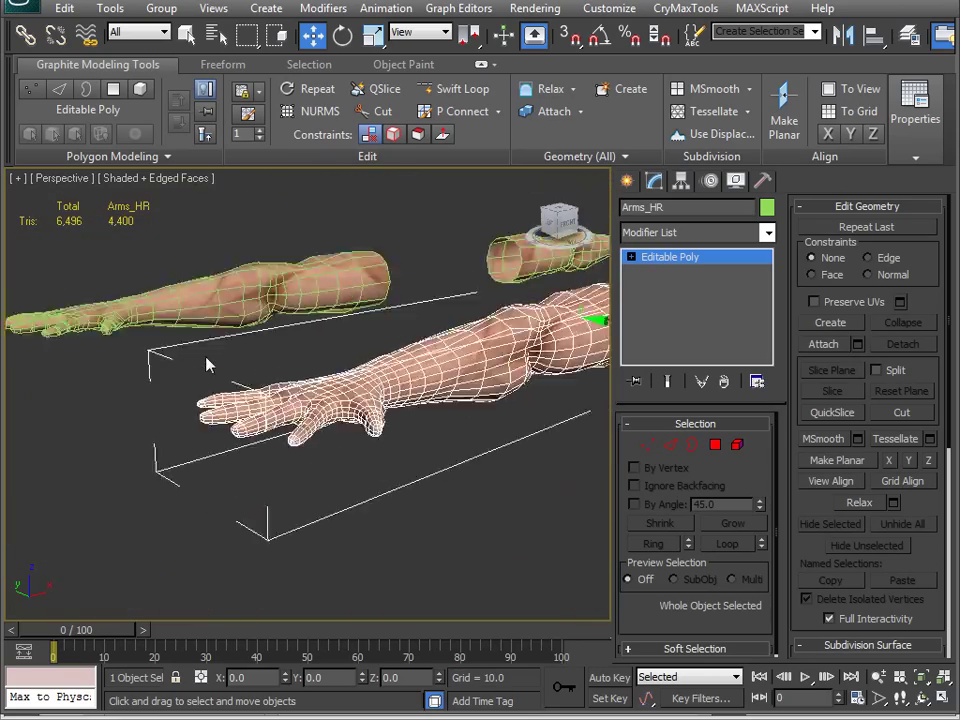
Step: Select Arms_LR and then Arms_HR again, comparing both meshes' wireframes from several angles
alt+middle_drag(326, 416, 261, 407)
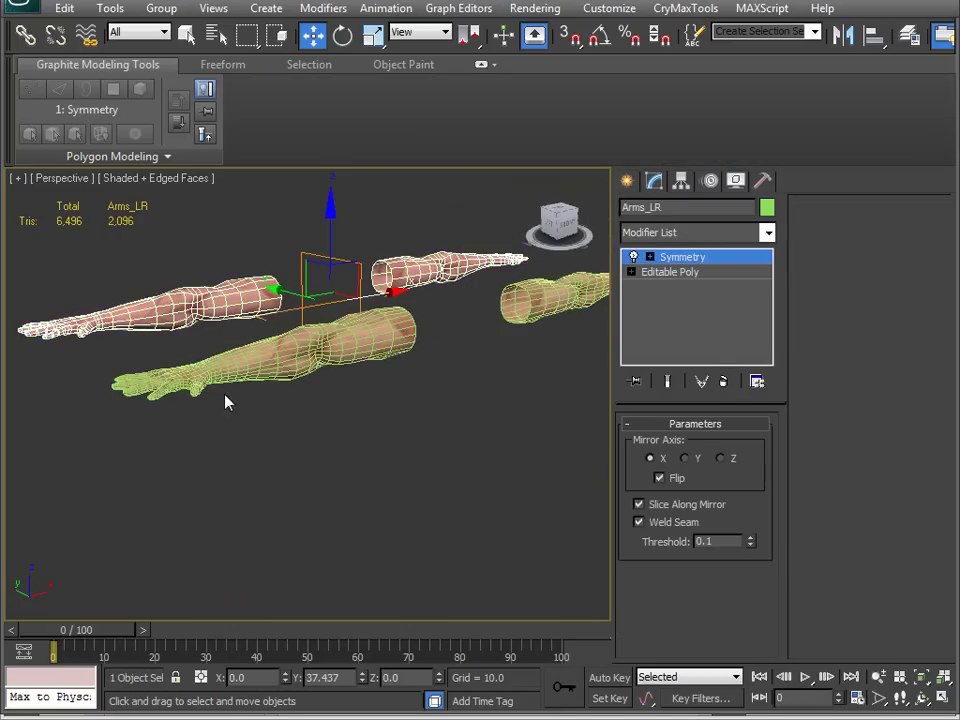
alt+middle_drag(225, 399, 214, 439)
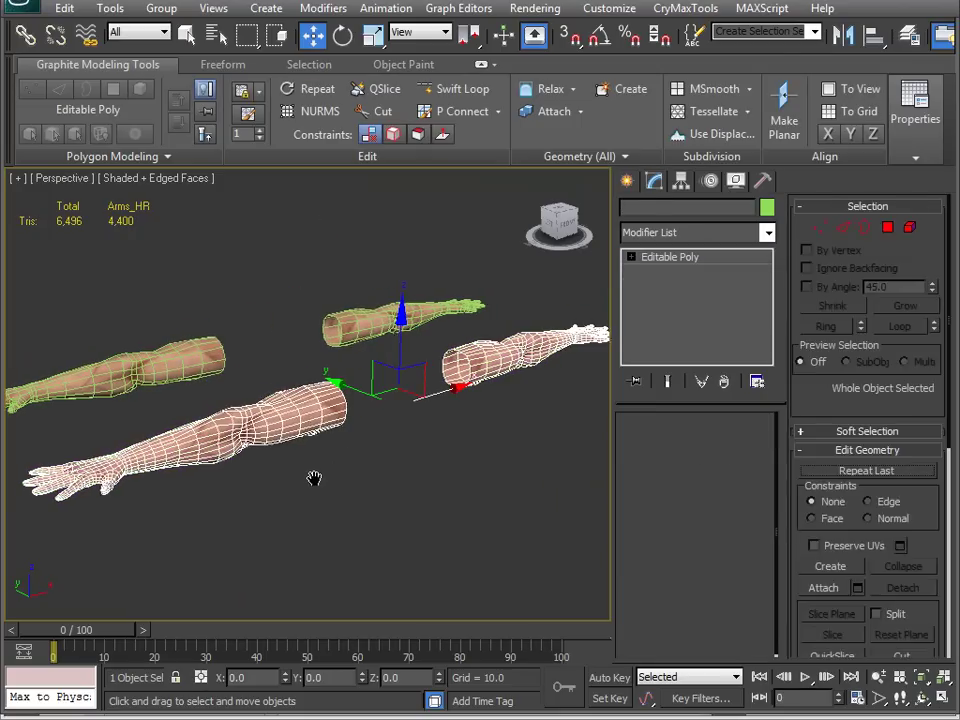
middle_drag(314, 478, 365, 348)
alt+middle_drag(388, 399, 203, 423)
scroll(210, 407, down, 1)
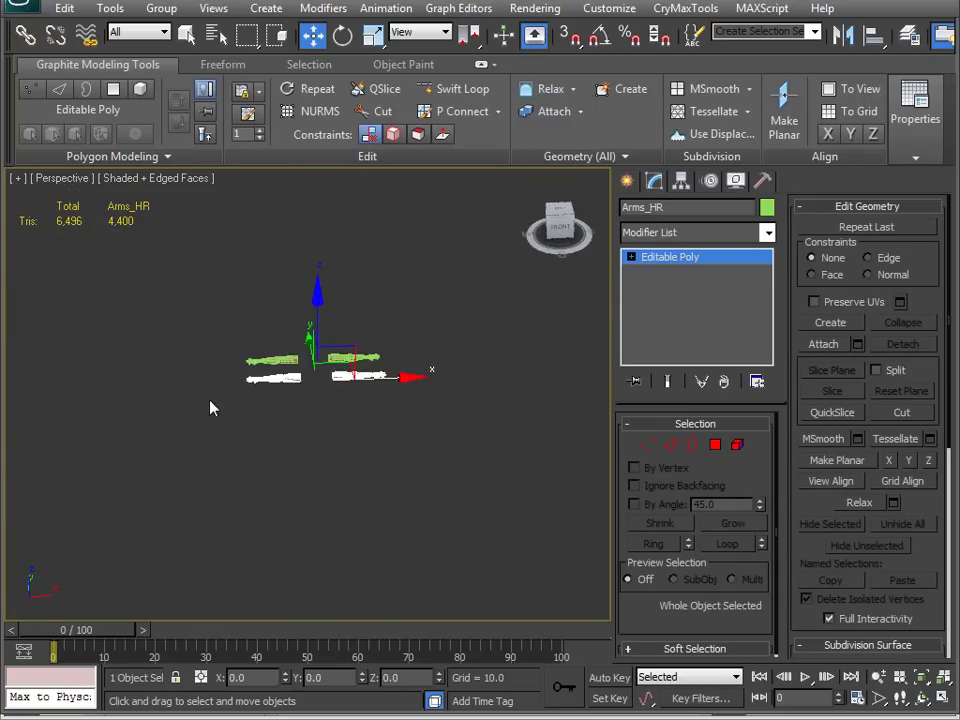
scroll(210, 407, up, 2)
scroll(277, 389, down, 1)
middle_drag(257, 379, 316, 404)
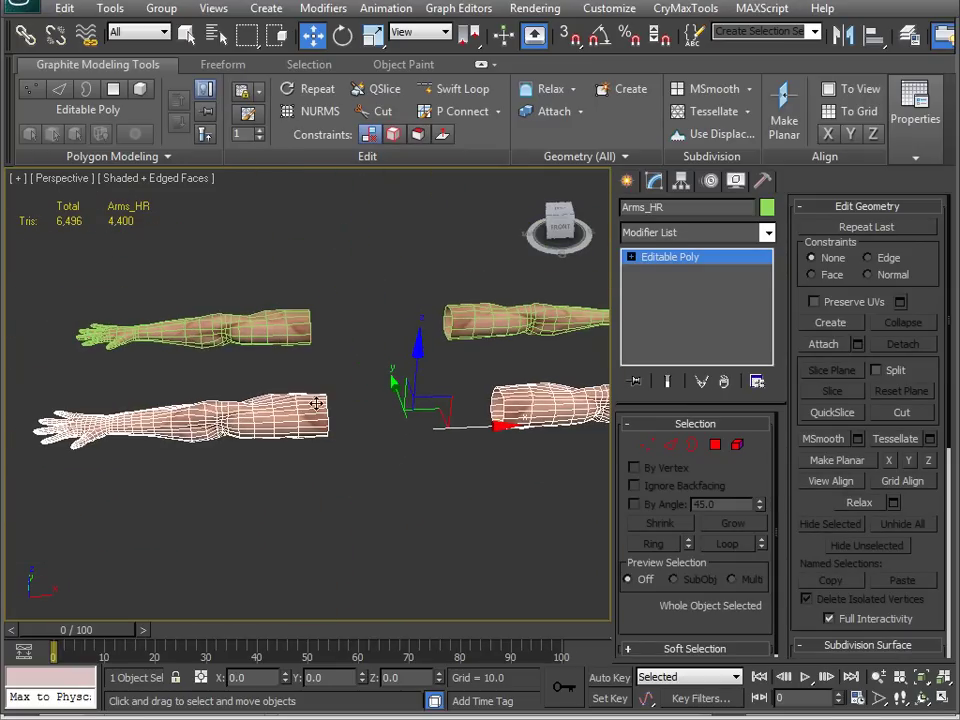
Step: Step back through the Perspective viewport's previous views by undoing the view changes
key(shift+z)
key(shift+z)
key(shift+z)
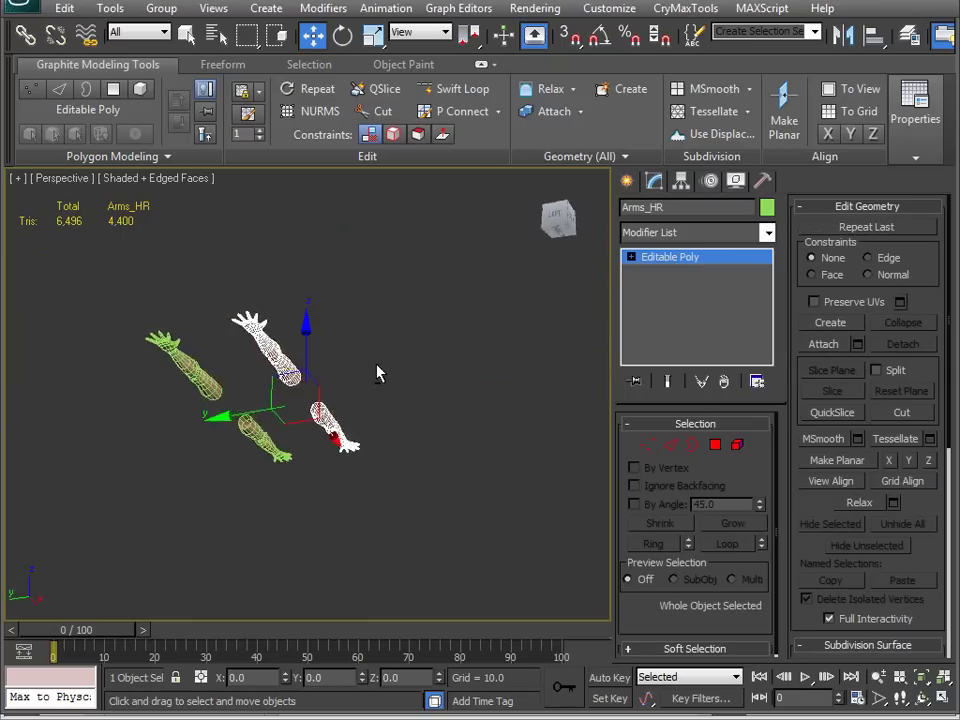
key(shift+z)
key(shift+z)
key(shift+z)
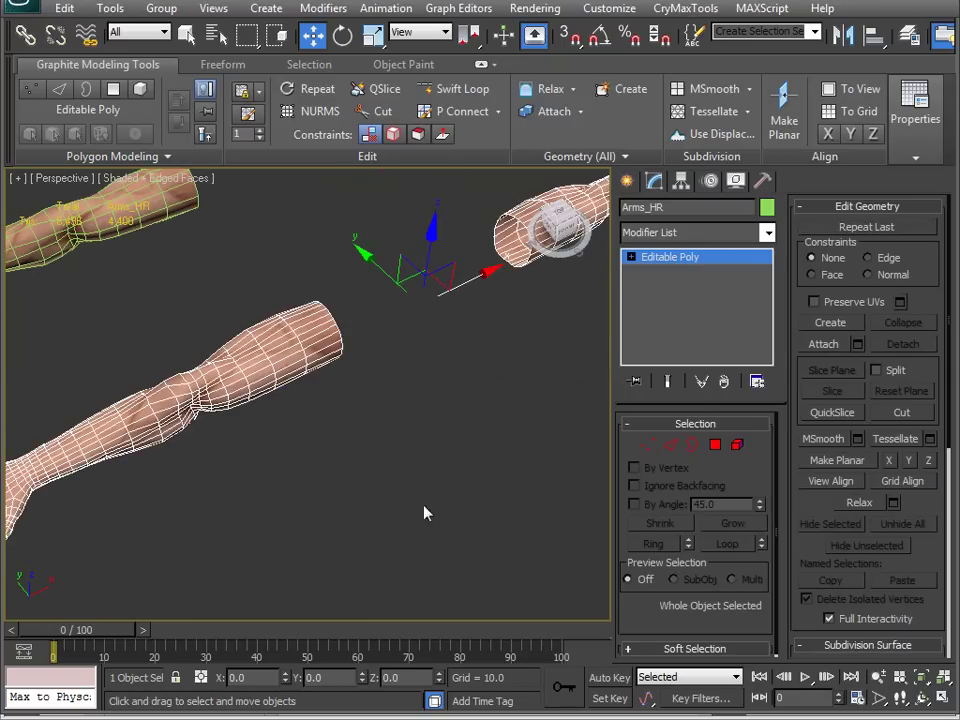
Step: Select a single polygon on the Arms_HR upper arm, zoom to it and orbit around it
click(716, 445)
click(322, 333)
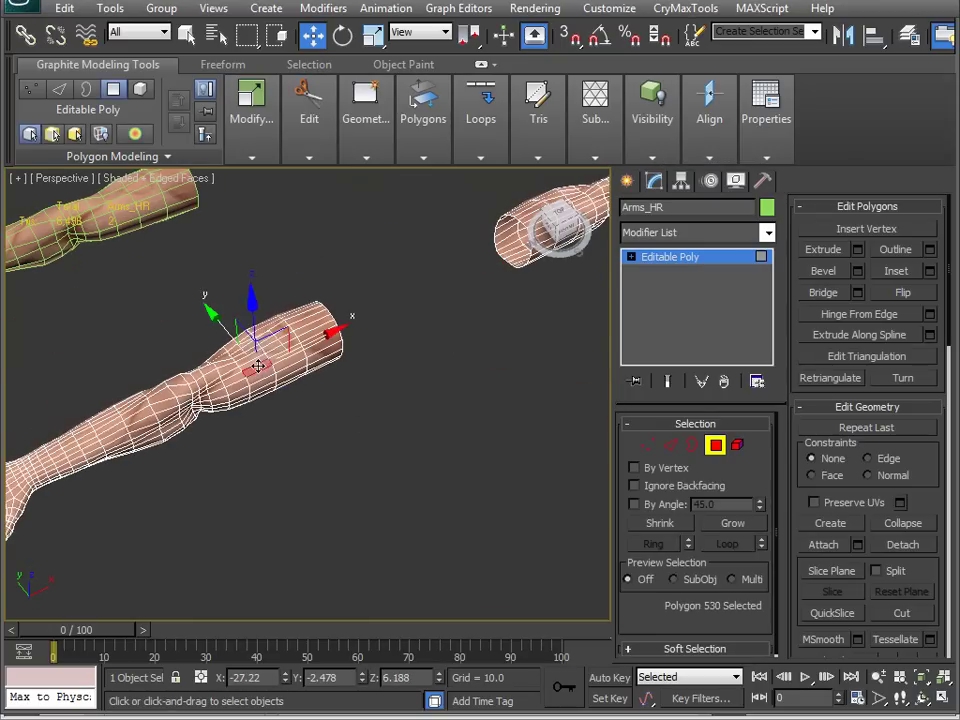
key(z)
alt+middle_drag(365, 497, 322, 428)
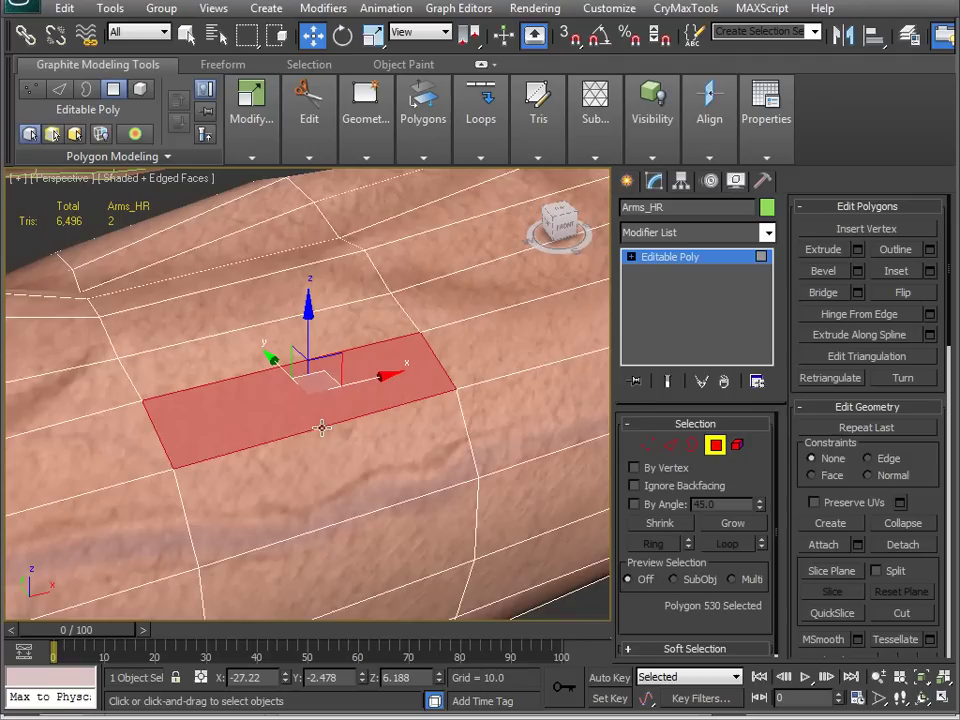
Step: Switch Arms_HR to vertex selection, select a corner vertex of that polygon, zoom to it and orbit around it
key(1)
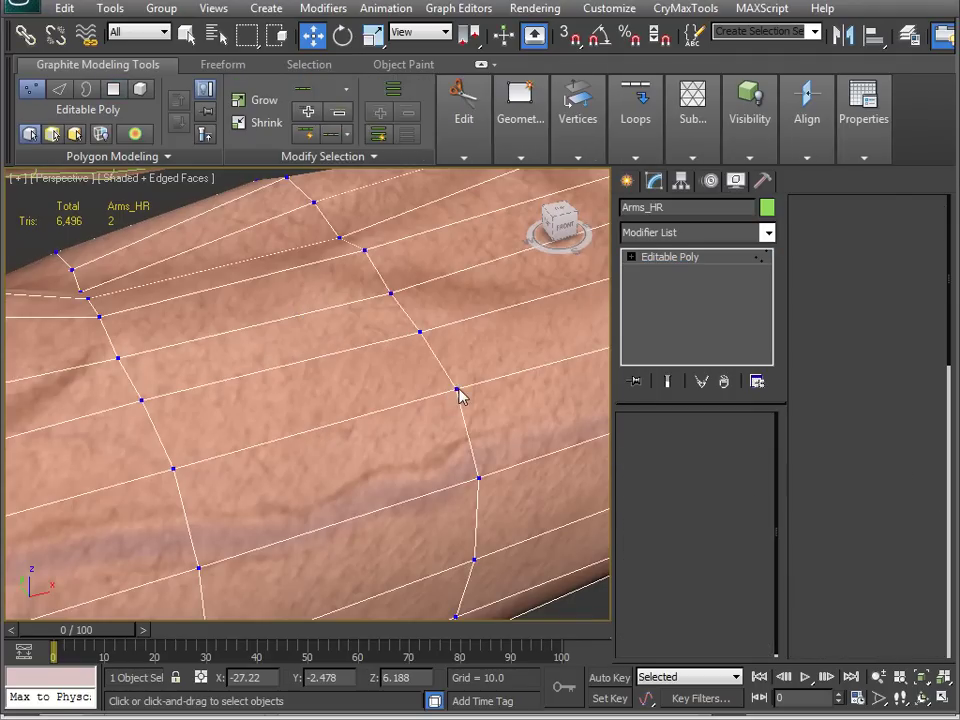
click(457, 388)
key(z)
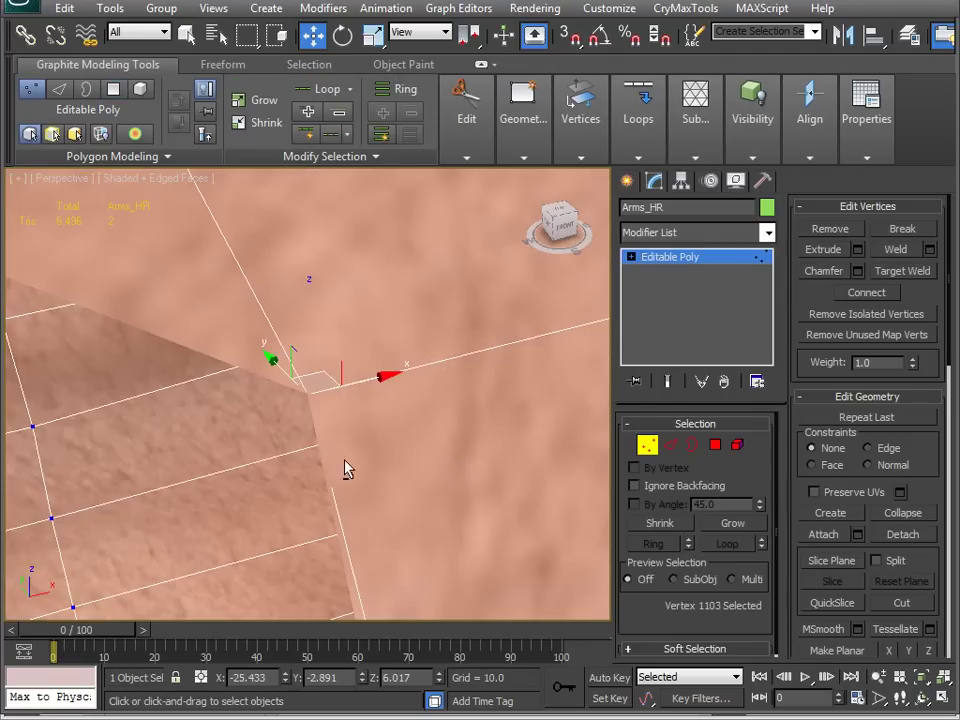
alt+middle_drag(345, 469, 283, 452)
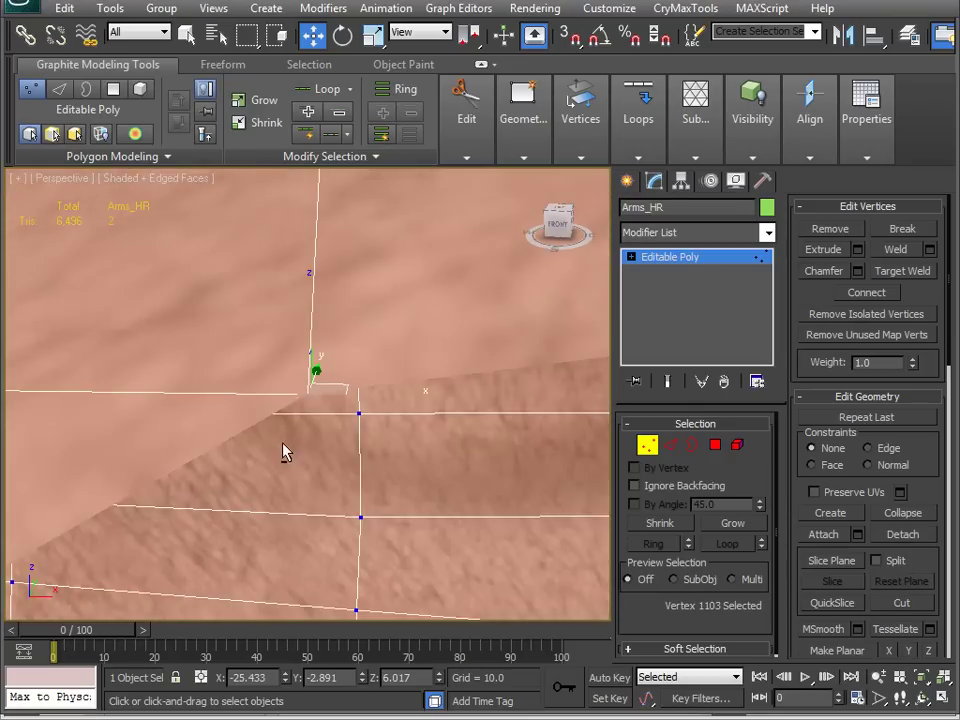
Step: Add the neighbouring vertex below to the selection, orbit closely around the arm and clear the vertex selection
scroll(283, 452, down, 5)
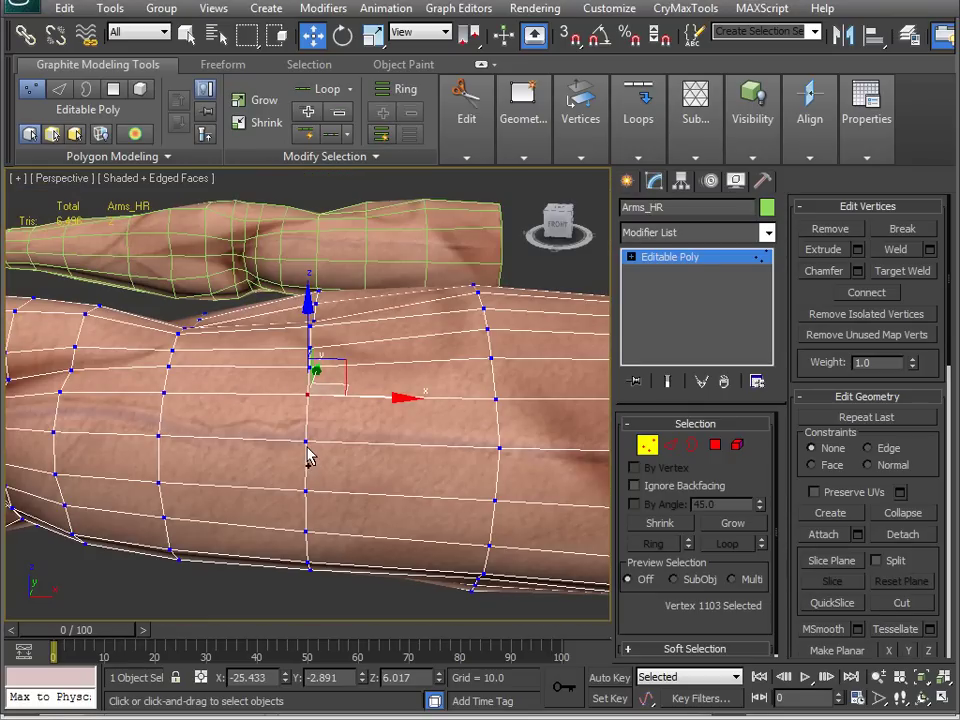
ctrl+click(307, 441)
scroll(321, 484, up, 5)
alt+middle_drag(321, 484, 424, 514)
click(311, 482)
alt+middle_drag(382, 484, 236, 493)
alt+middle_drag(262, 358, 299, 372)
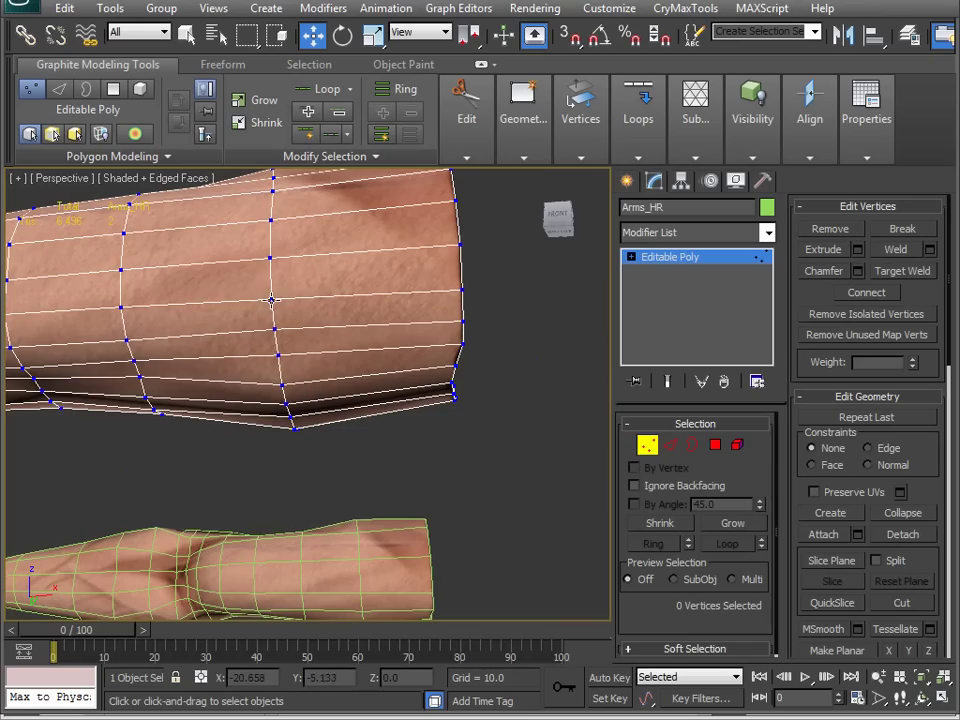
alt+middle_drag(269, 300, 527, 464)
Step: Leave vertex selection on Arms_HR and bring all the arms back into view
click(648, 447)
scroll(400, 490, down, 8)
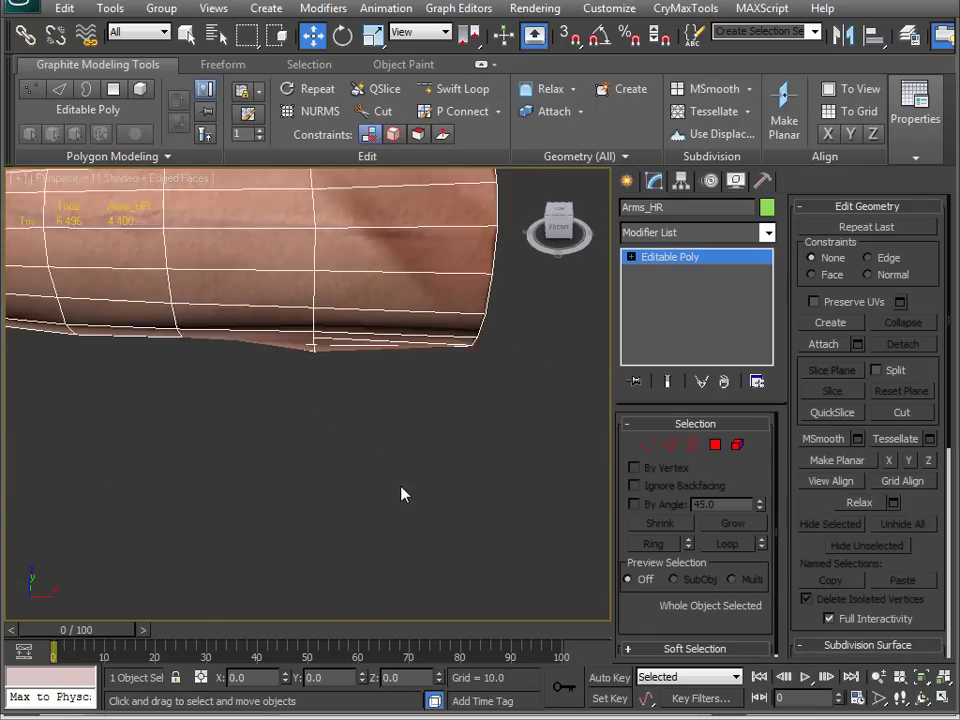
alt+middle_drag(355, 459, 290, 414)
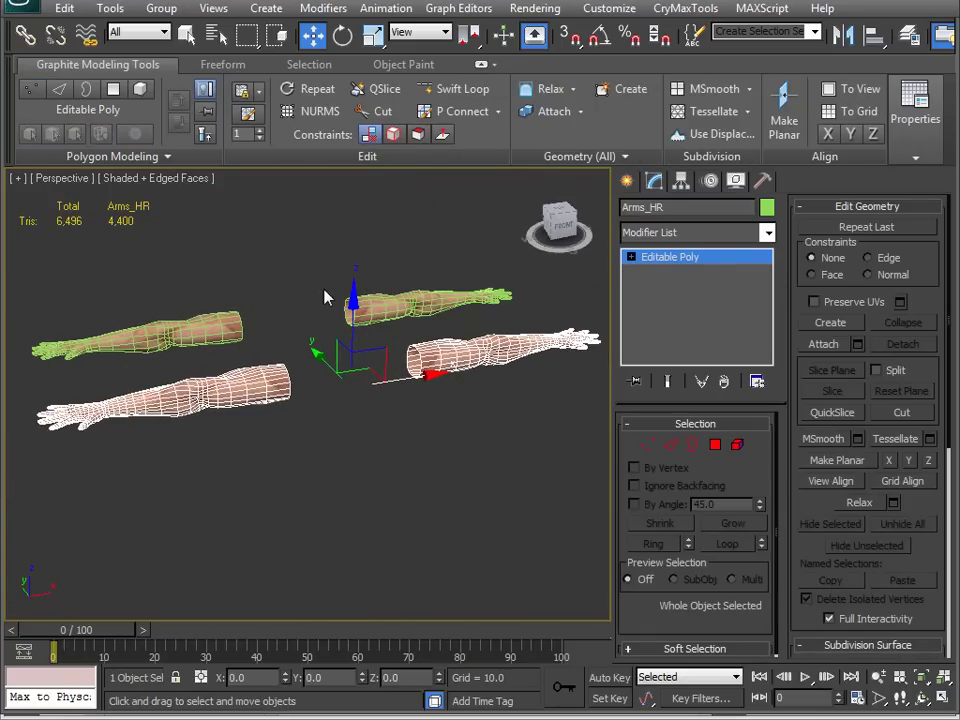
alt+middle_drag(325, 297, 274, 424)
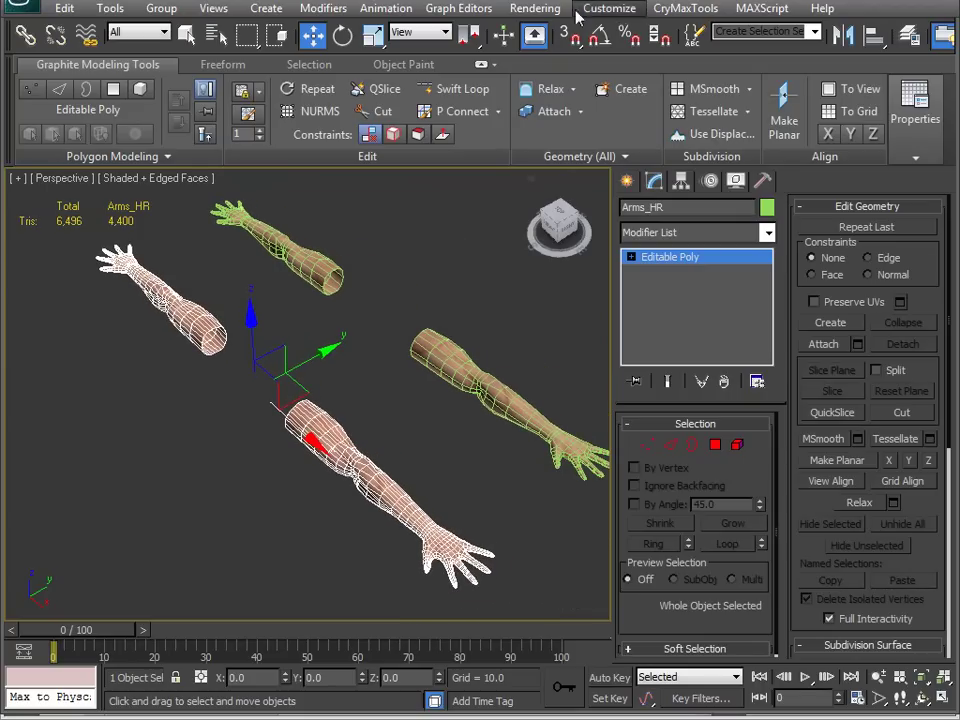
Step: Review the scene undo levels in the general preferences and cancel the dialog
click(536, 8)
mouse_move(591, 14)
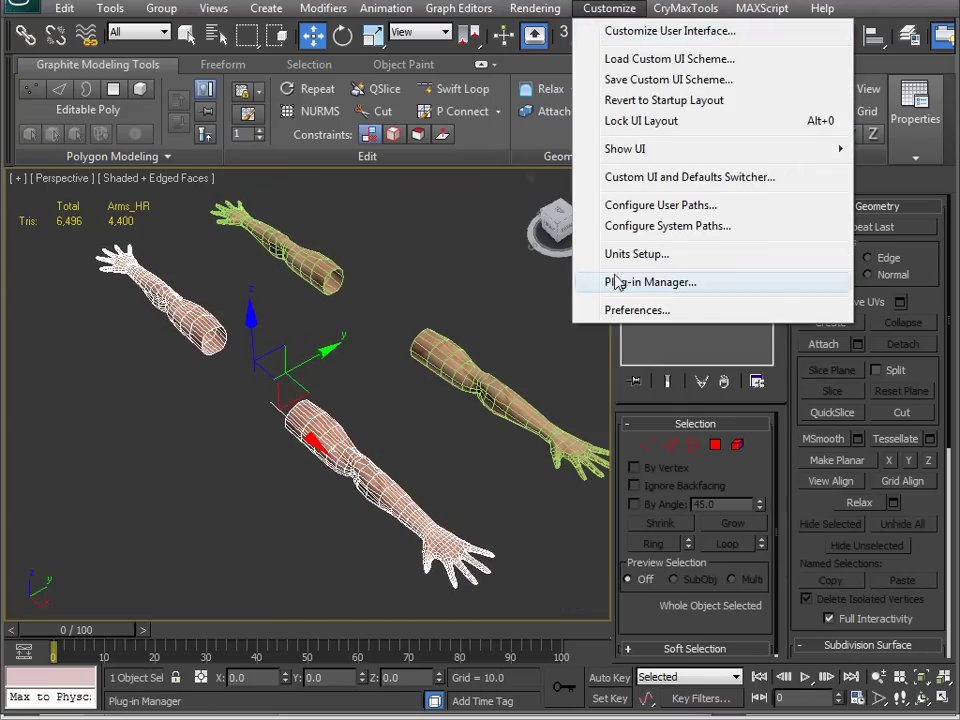
click(637, 310)
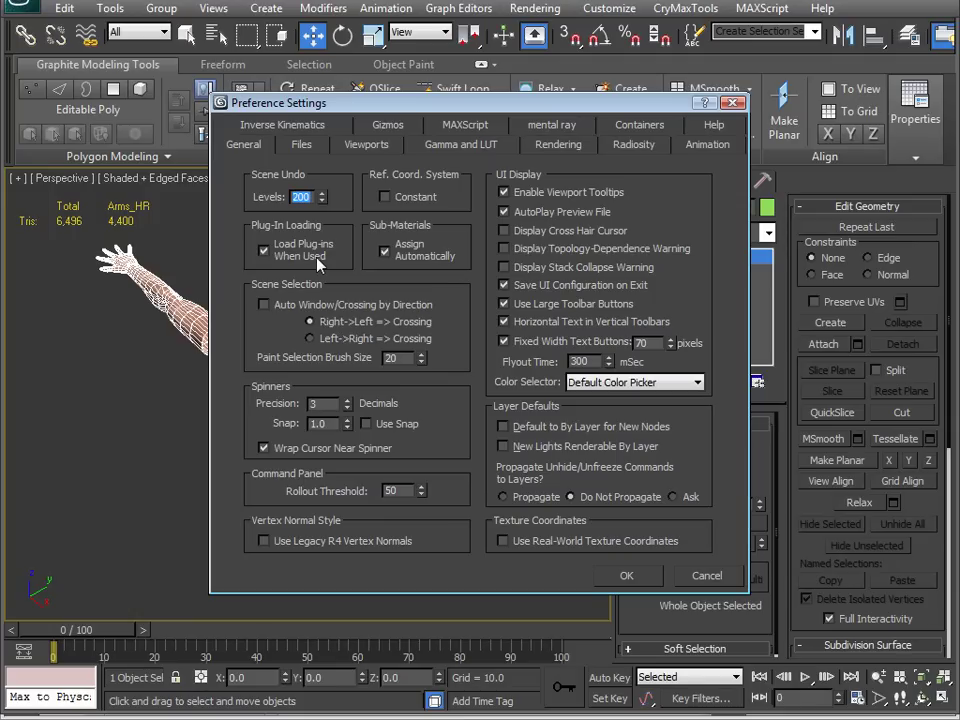
click(700, 575)
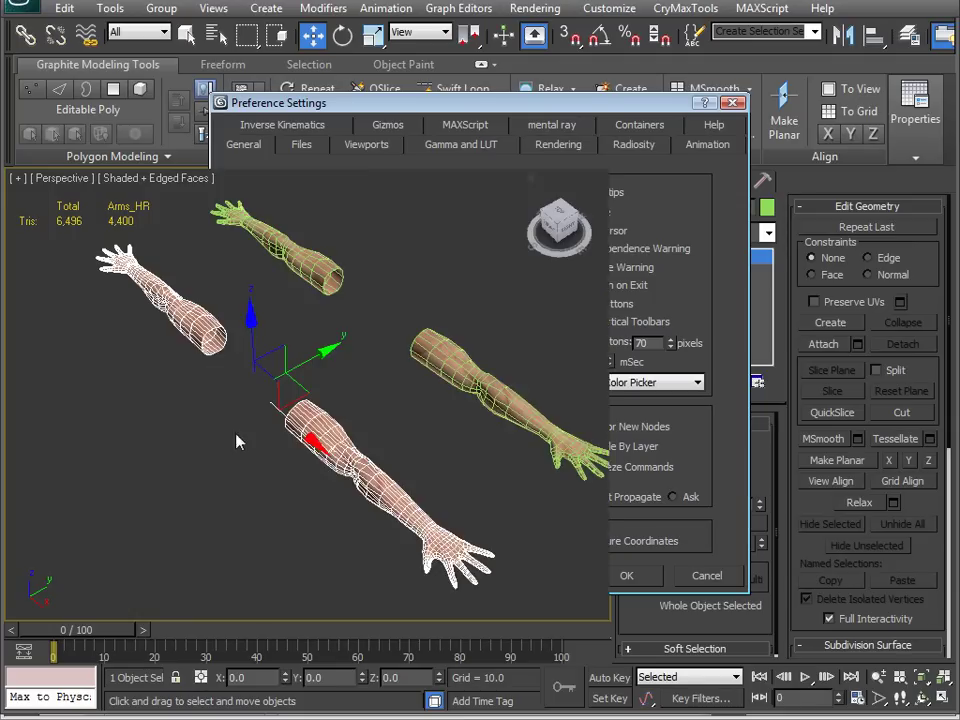
alt+middle_drag(235, 439, 269, 402)
scroll(365, 430, up, 4)
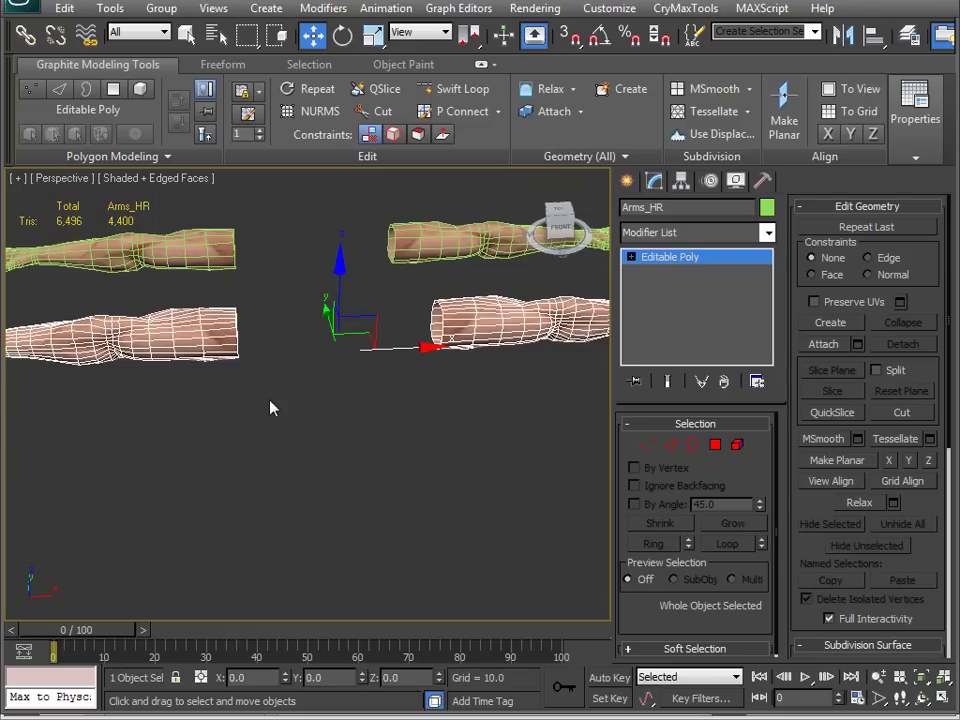
scroll(236, 478, down, 5)
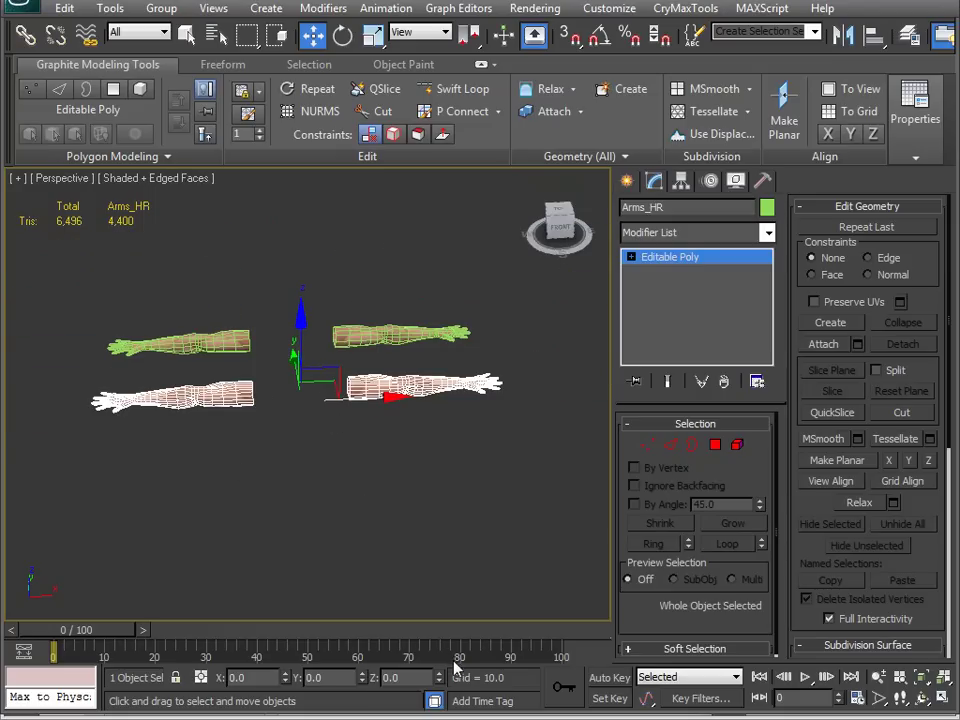
Step: Switch to the Unreal editor's Content Browser, open the 92FS_1p_Arms_Anims AnimSet and bring the pistol and arms into close view
key(alt+Tab)
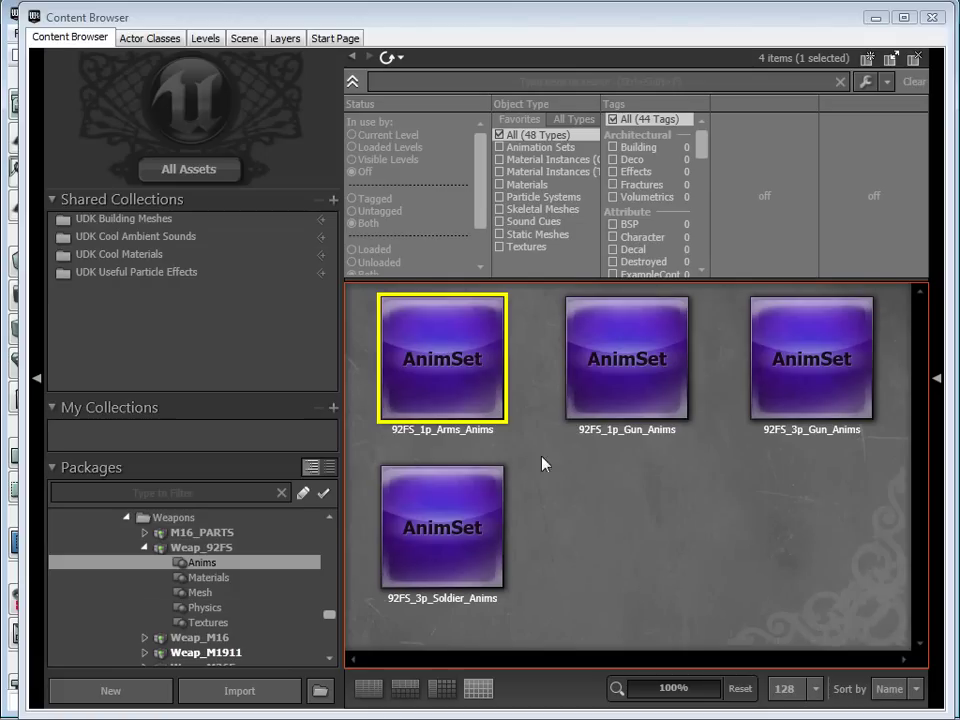
double_click(372, 430)
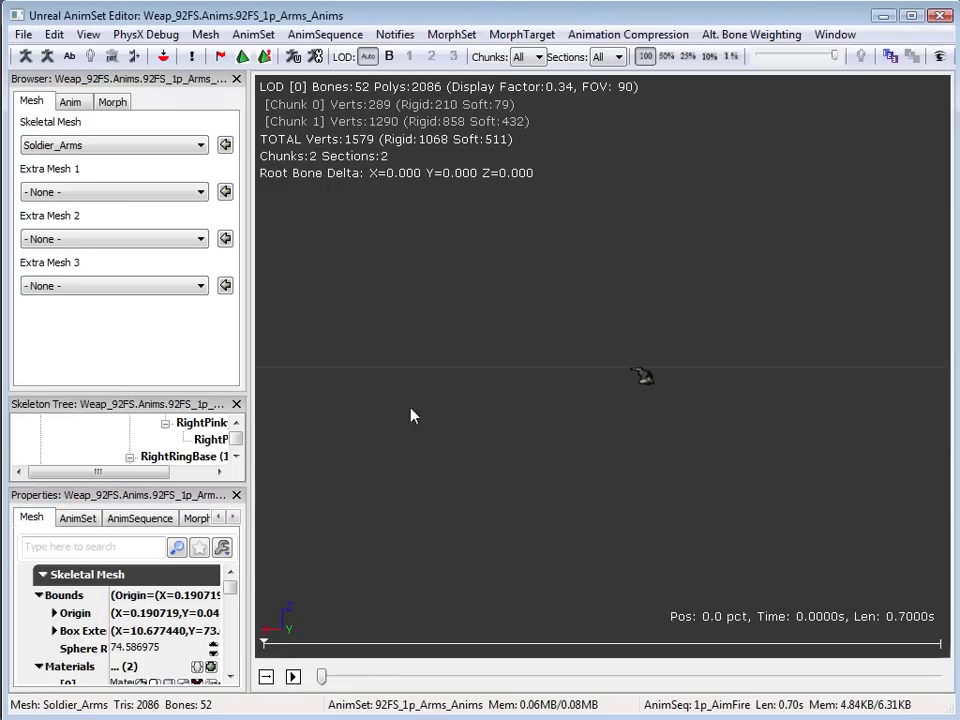
mouse_move(600, 365)
alt+mouse_down()
mouse_move(700, 405)
mouse_move(700, 330)
mouse_move(640, 355)
mouse_move(560, 340)
mouse_move(600, 370)
alt+mouse_up()
Step: Preview the 1p_Equip animation sequence by scrubbing it from start to end
click(70, 102)
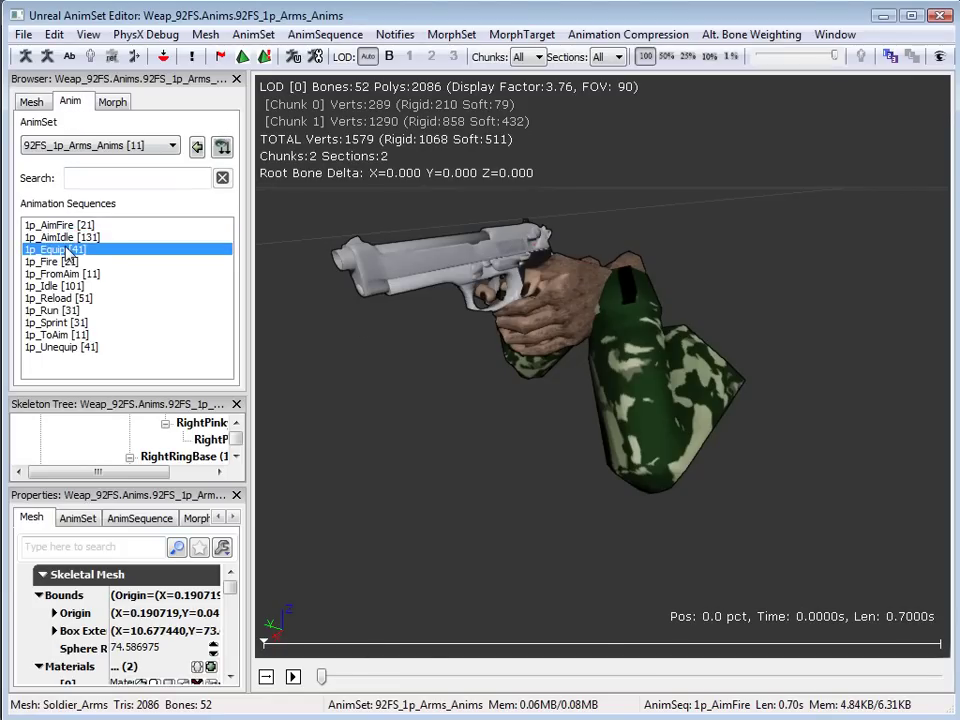
drag(322, 679, 937, 677)
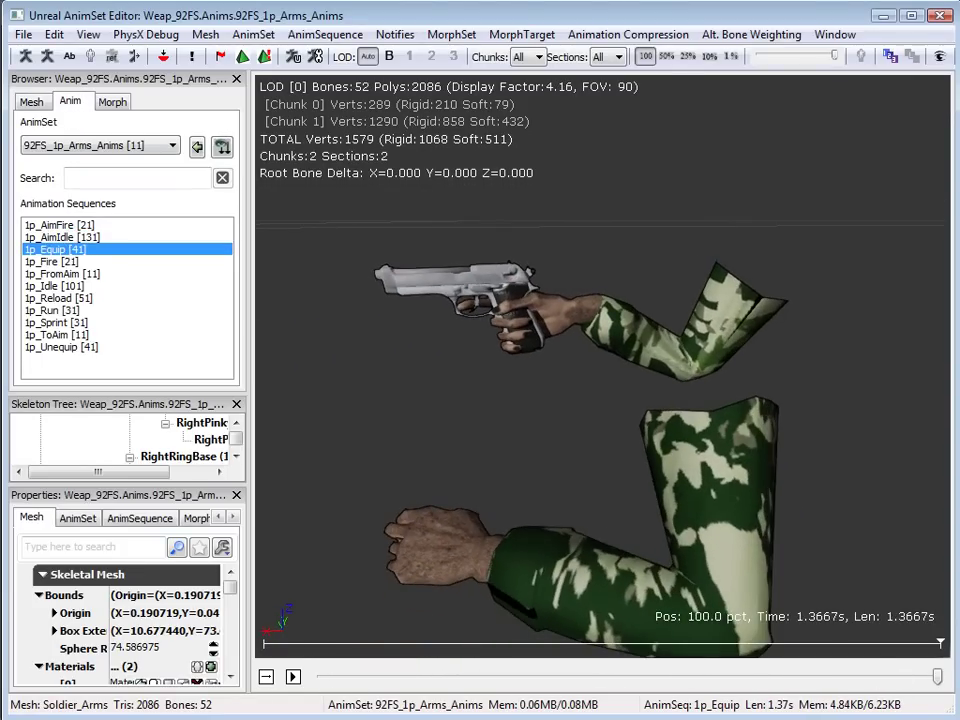